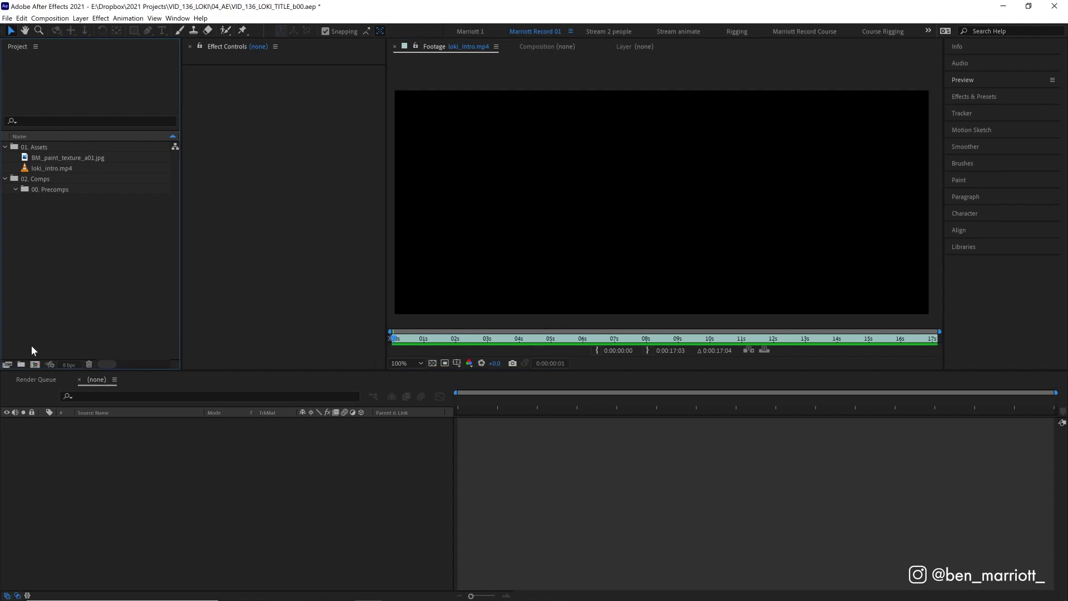
# Create a new HDTV 1080 24 composition named Text 01 Base, 20 seconds long
pyautogui.click(35, 365)
pyautogui.write('Text 01 Base')
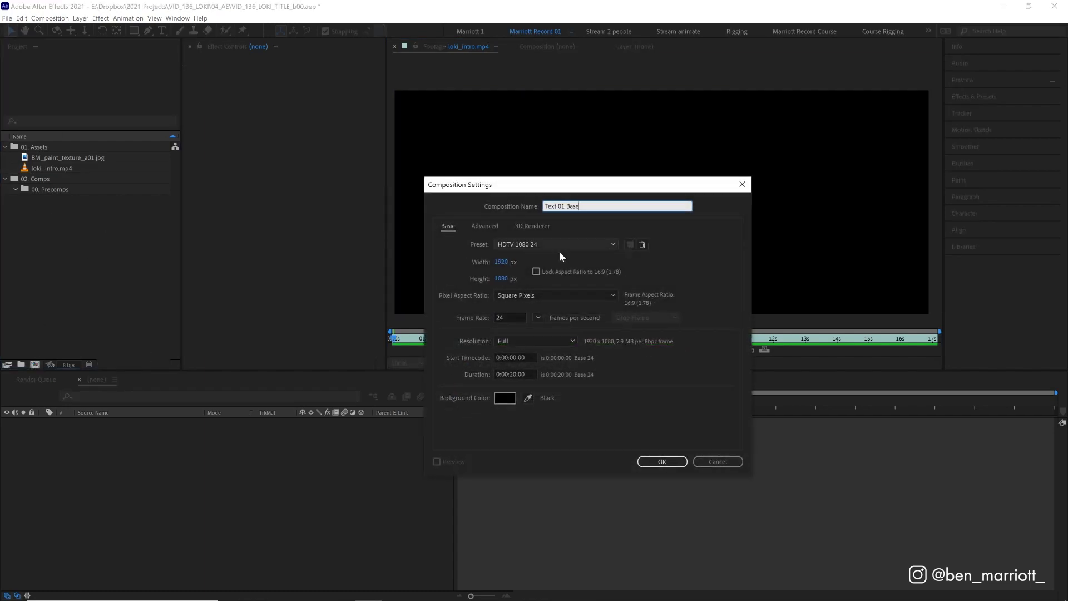
pyautogui.click(662, 462)
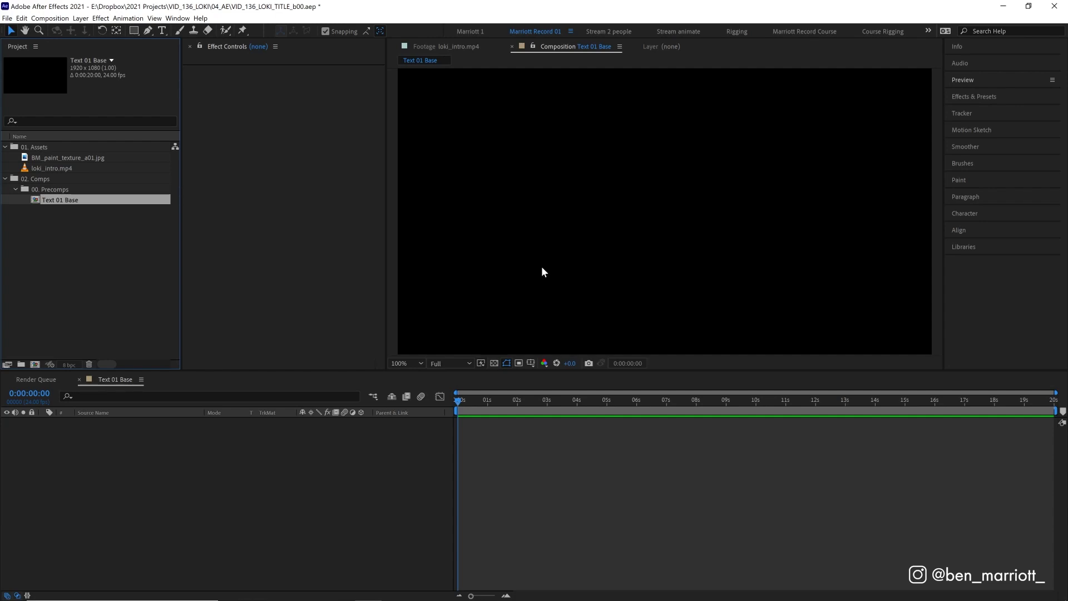
# Add a black solid layer named Noise to Text 01 Base
pyautogui.click(546, 432)
pyautogui.press('space')
pyautogui.hotkey('ctrl', 'y')
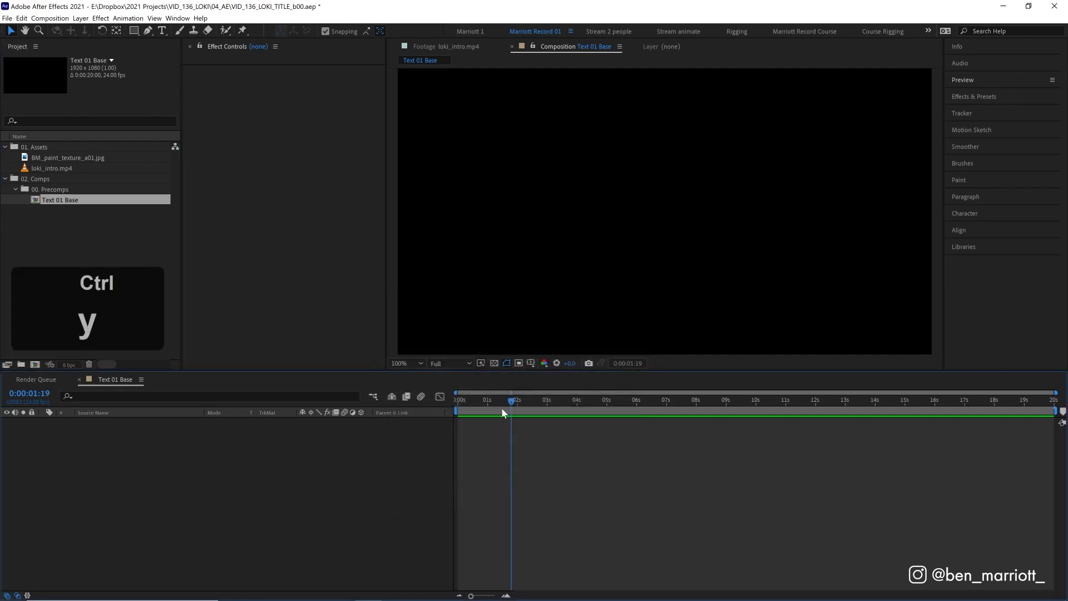
pyautogui.click(546, 505)
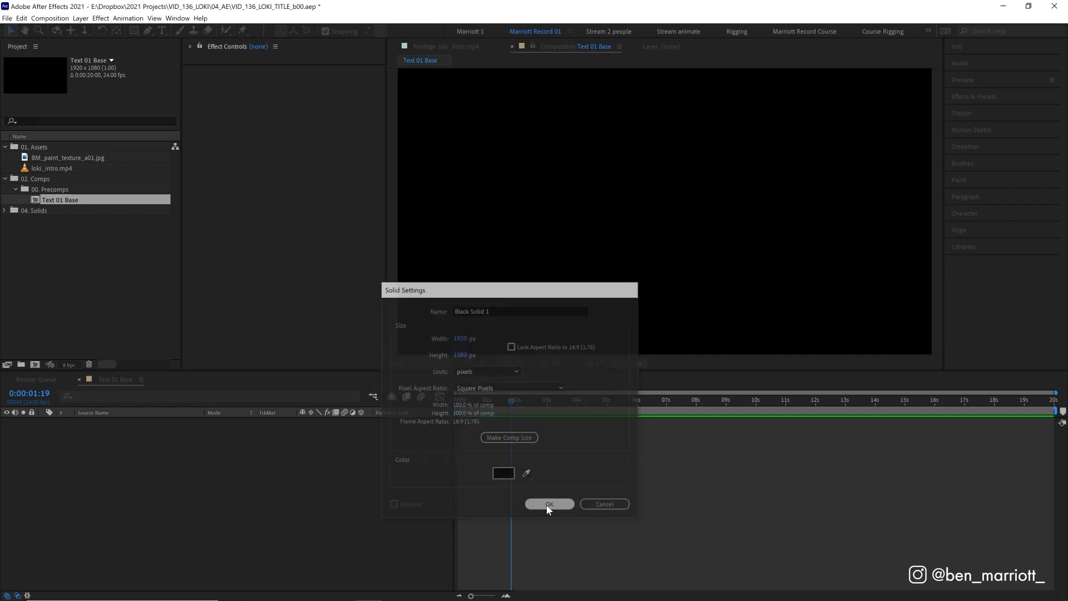
pyautogui.press('Return')
pyautogui.write('Noise')
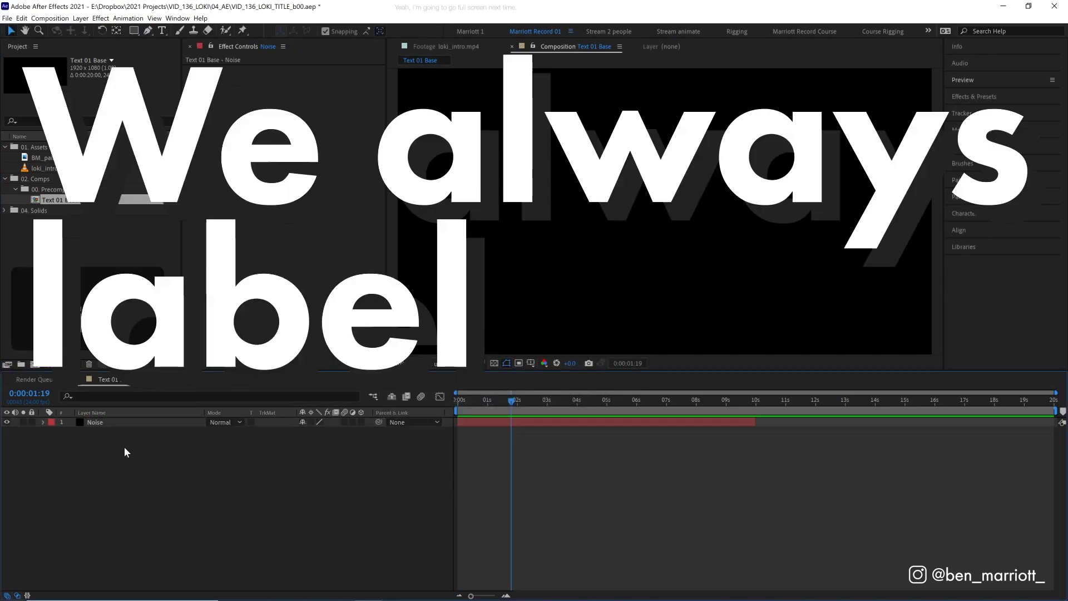
pyautogui.press('Return')
# Apply Fractal Noise to the Noise layer and extend it to the composition end
pyautogui.click(978, 98)
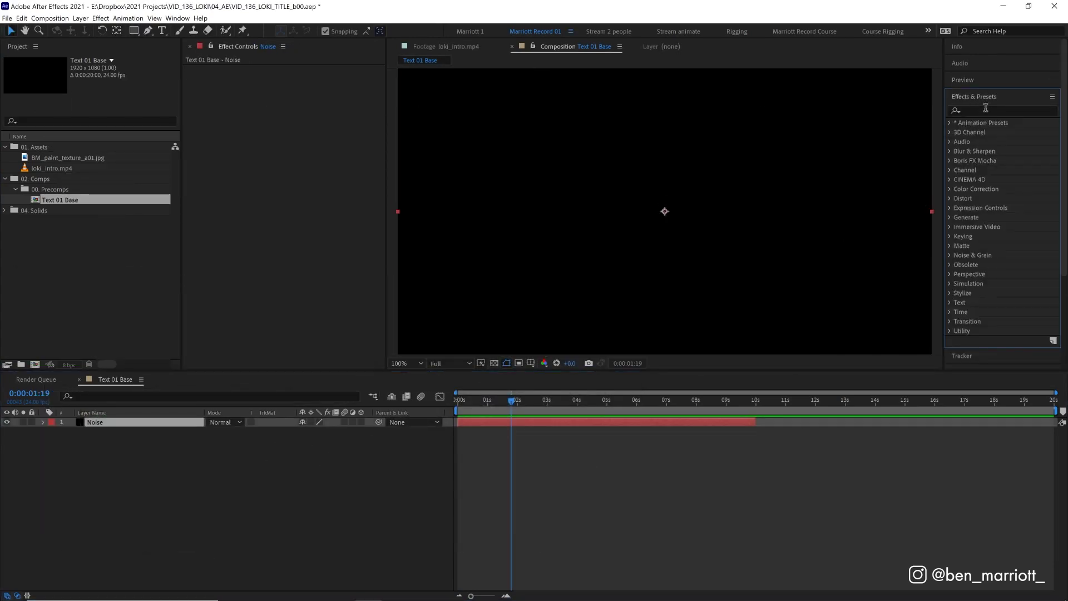
pyautogui.click(985, 109)
pyautogui.write('fract')
pyautogui.doubleClick(1001, 207)
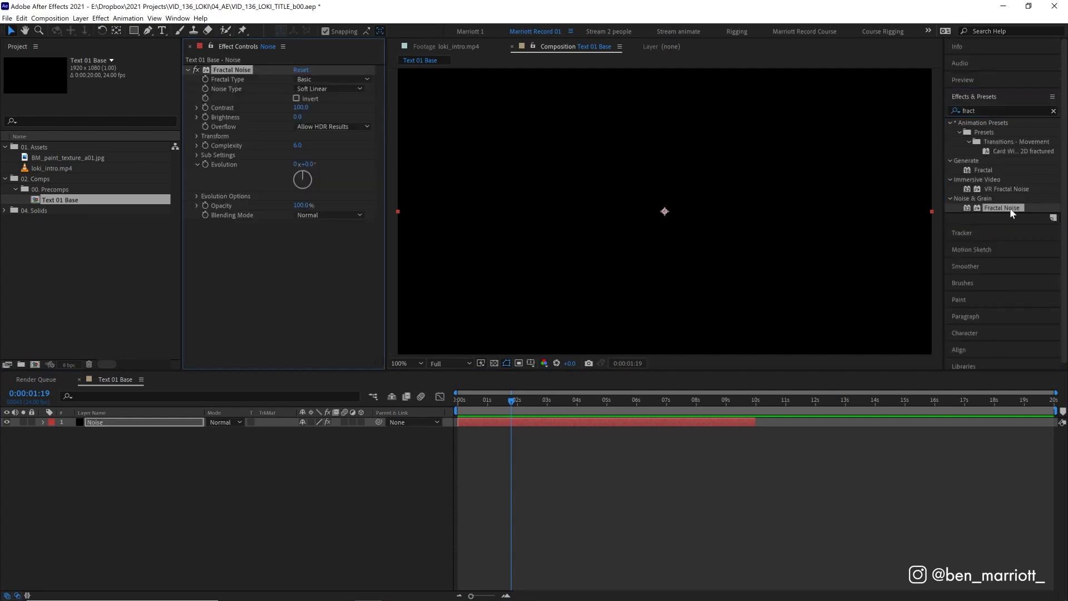
pyautogui.moveTo(757, 423); pyautogui.dragTo(1057, 422)
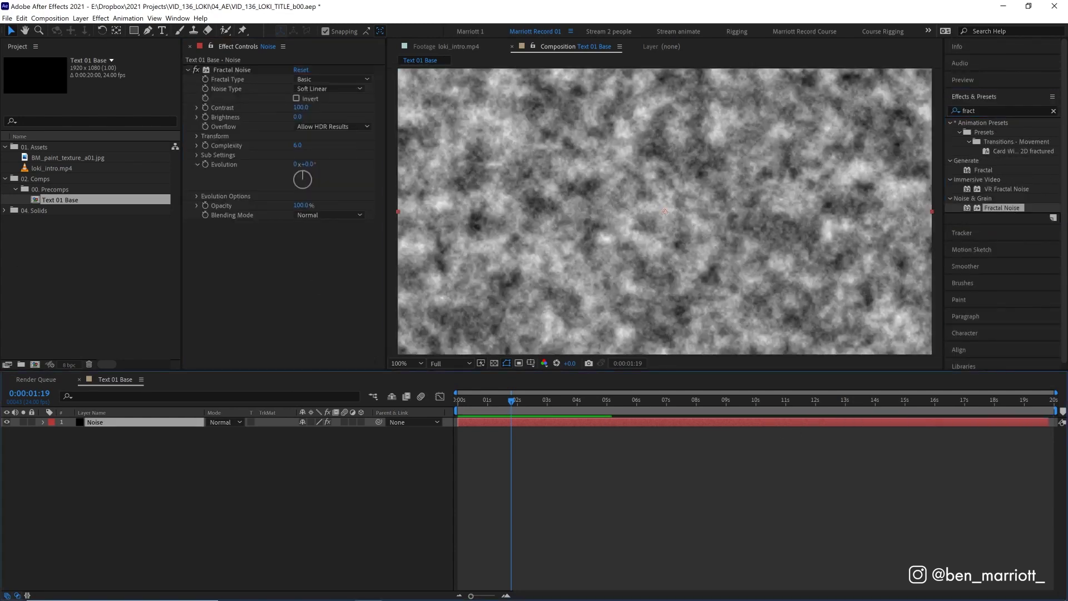
# Set the noise Contrast to 300 and give Random Seed the expression time*3
pyautogui.click(301, 107)
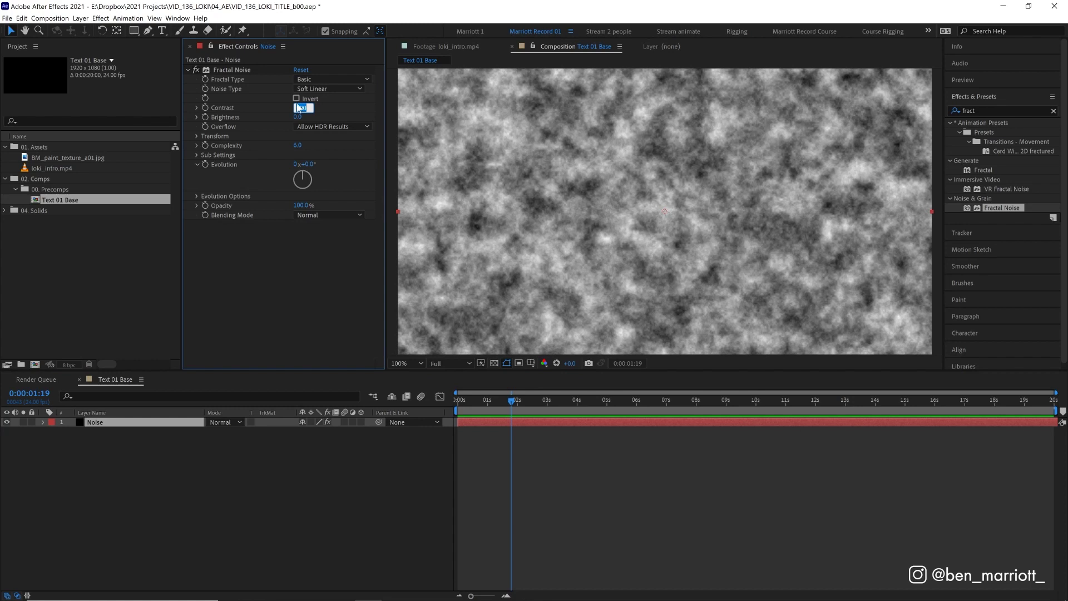
pyautogui.write('300')
pyautogui.press('Return')
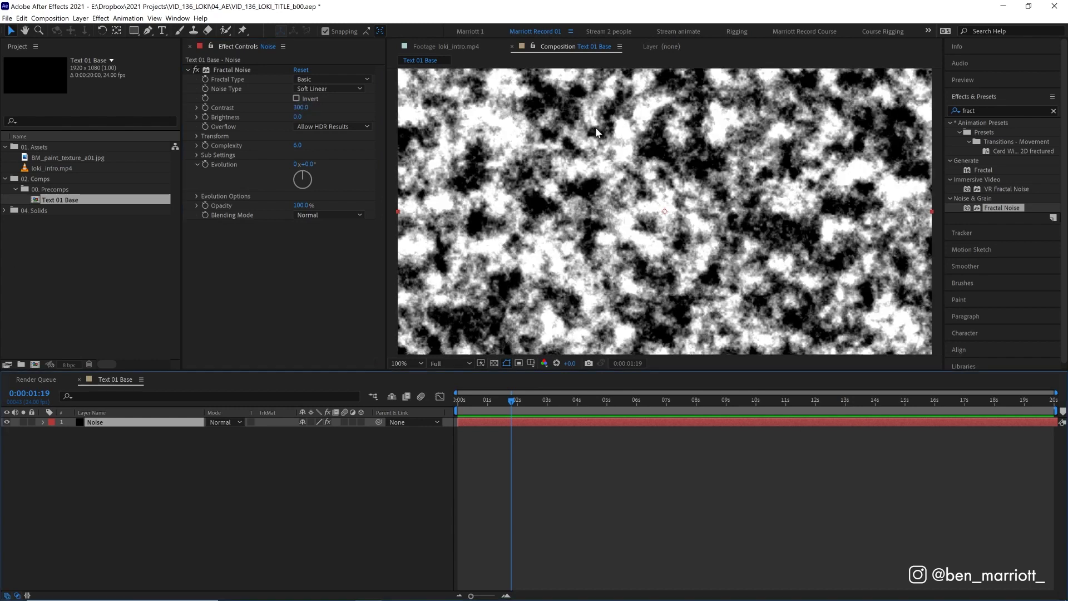
pyautogui.click(195, 195)
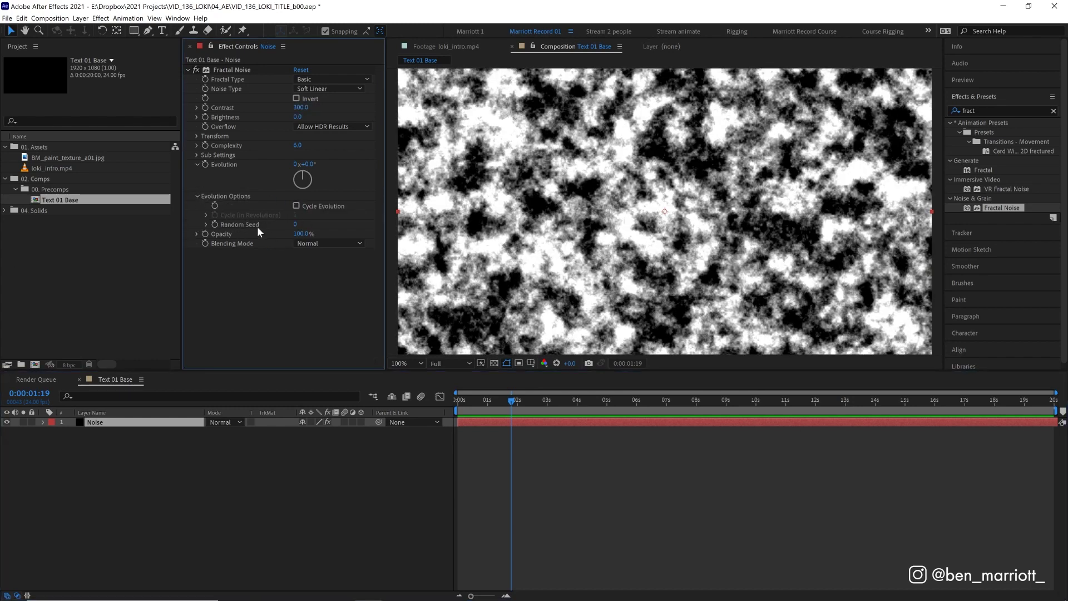
pyautogui.click(275, 215)
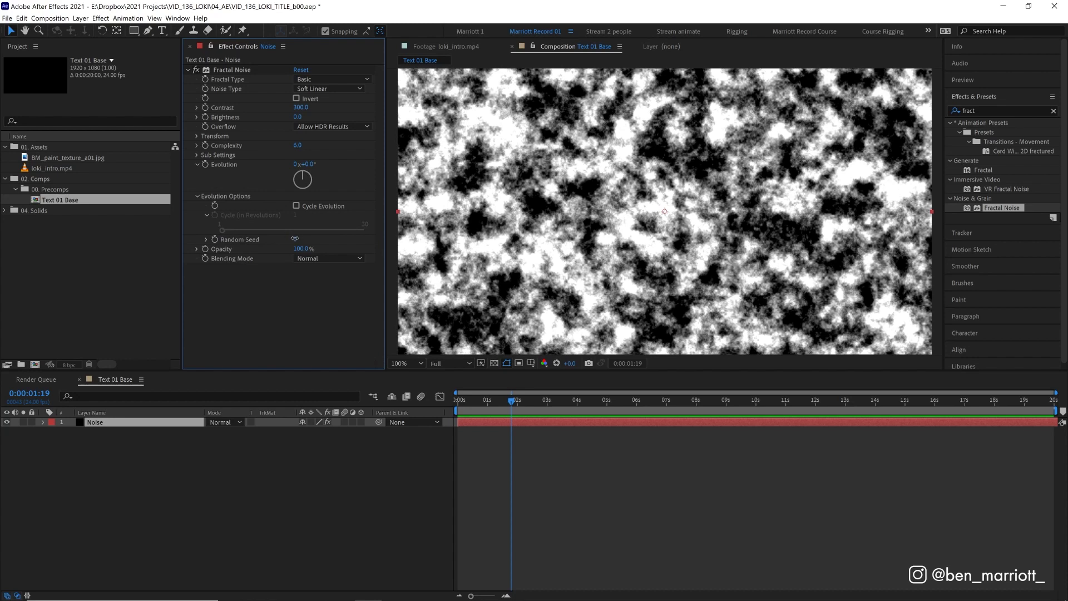
pyautogui.moveTo(295, 238); pyautogui.dragTo(294, 239)
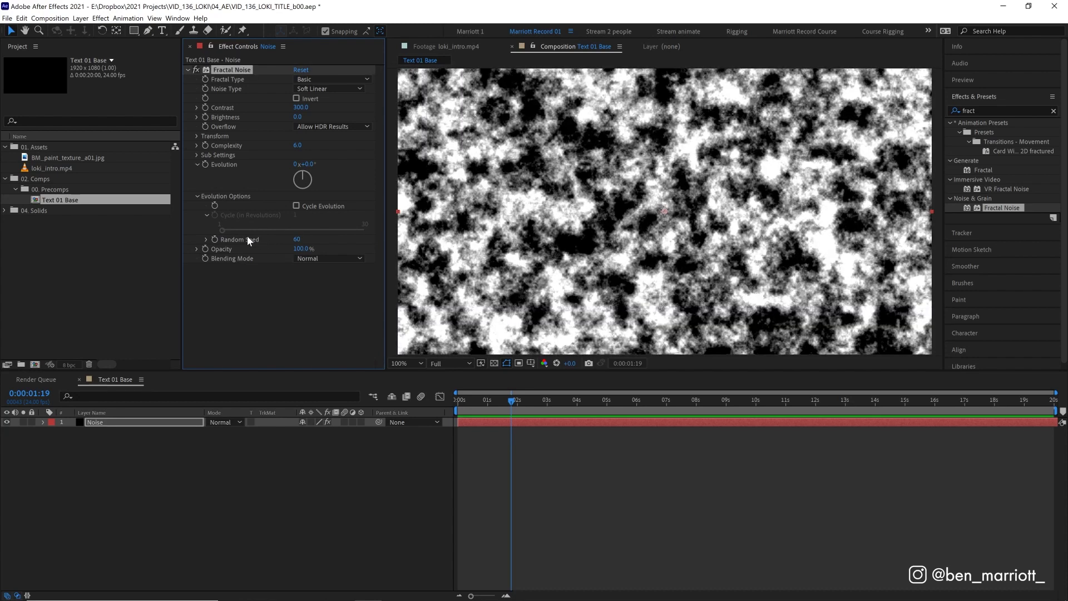
pyautogui.keyDown('alt'); pyautogui.click(214, 239); pyautogui.keyUp('alt')
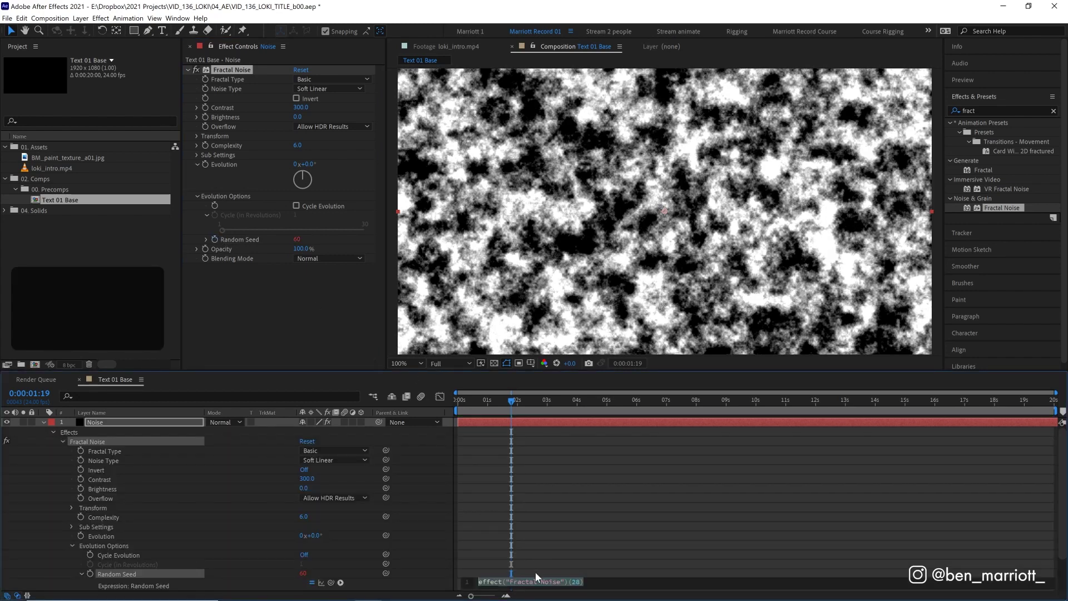
pyautogui.write('time*3')
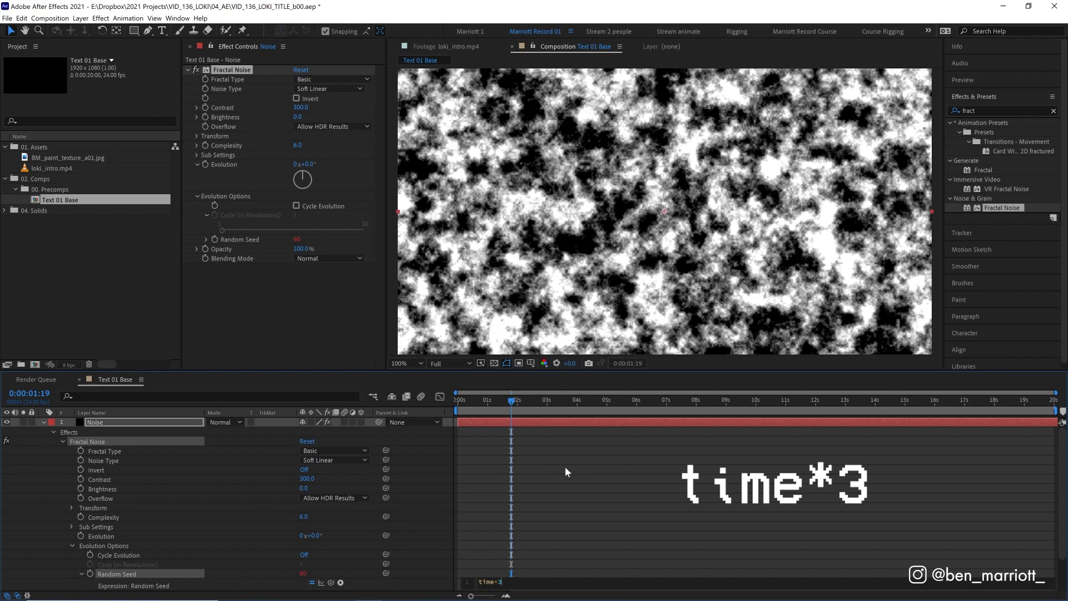
# Preview the changing noise, then apply the Mosaic effect to the Noise layer
pyautogui.click(565, 466)
pyautogui.press('space')
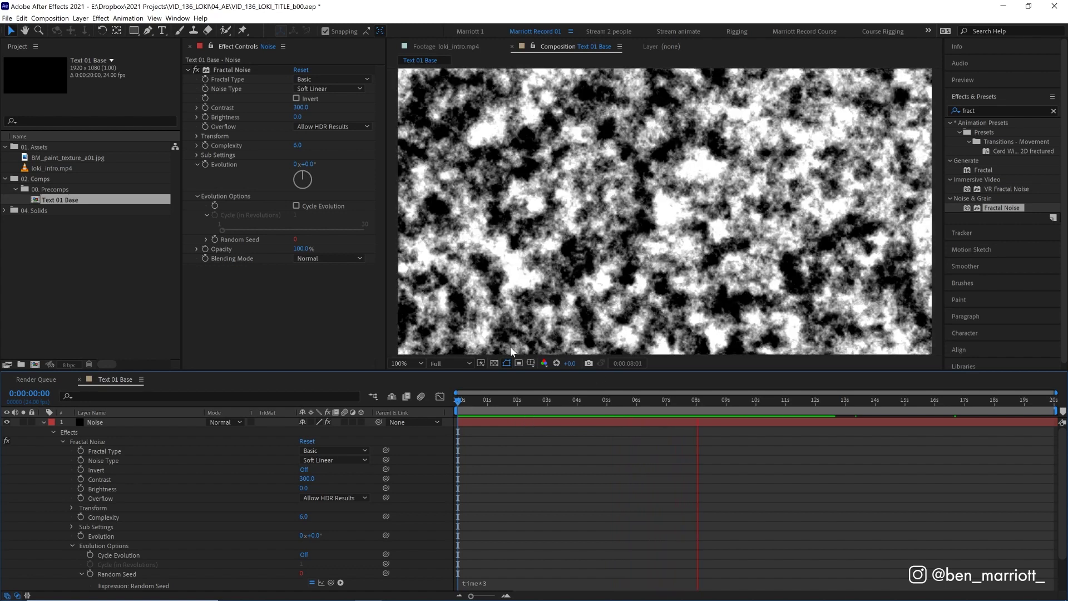
pyautogui.click(546, 400)
pyautogui.hotkey('ctrl', '5')
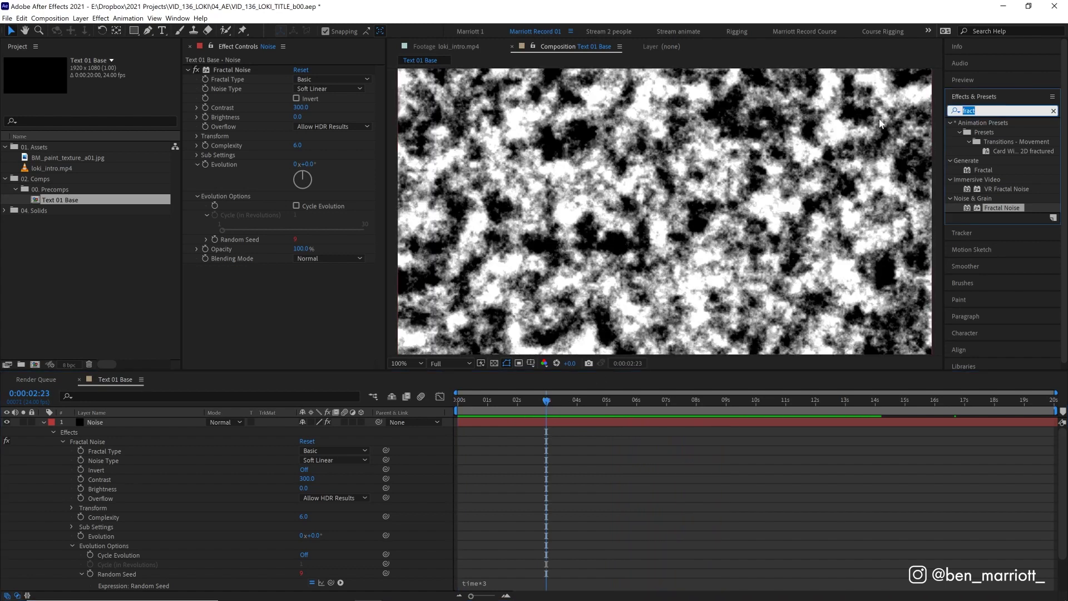
pyautogui.write('mosa')
pyautogui.moveTo(984, 169); pyautogui.dragTo(643, 302)
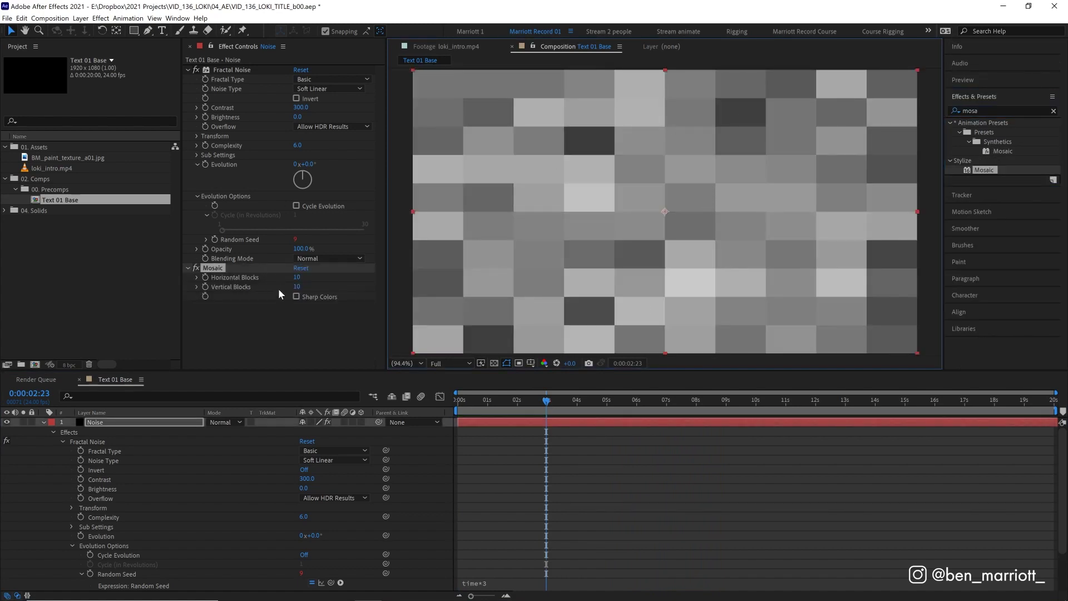
# Set Mosaic to 1 vertical block, 8 horizontal blocks with Sharp Colors, and preview
pyautogui.moveTo(295, 287); pyautogui.dragTo(272, 282)
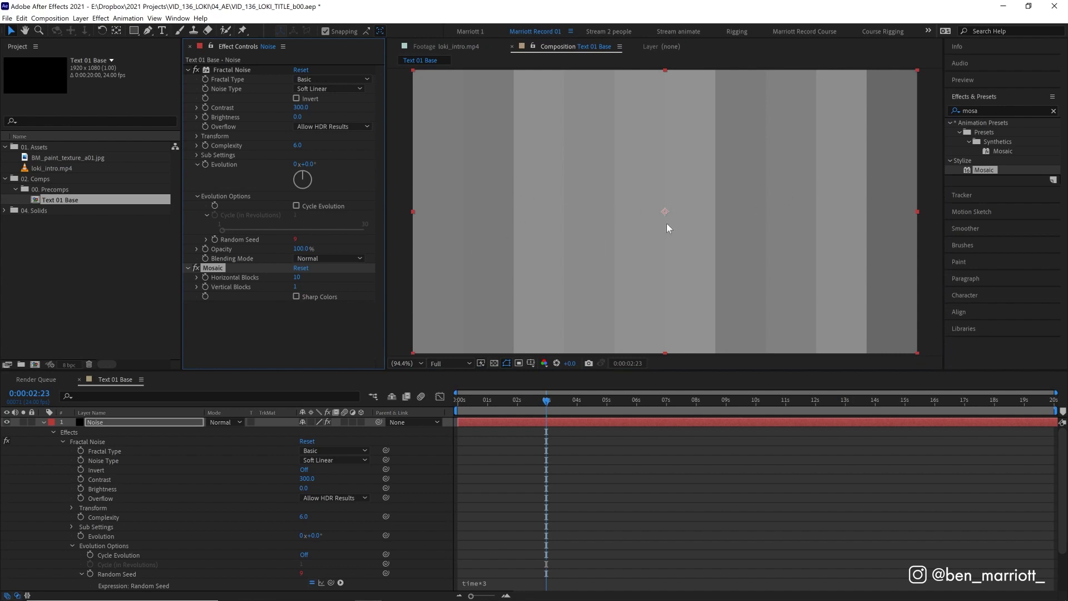
pyautogui.click(297, 277)
pyautogui.write('8')
pyautogui.click(305, 310)
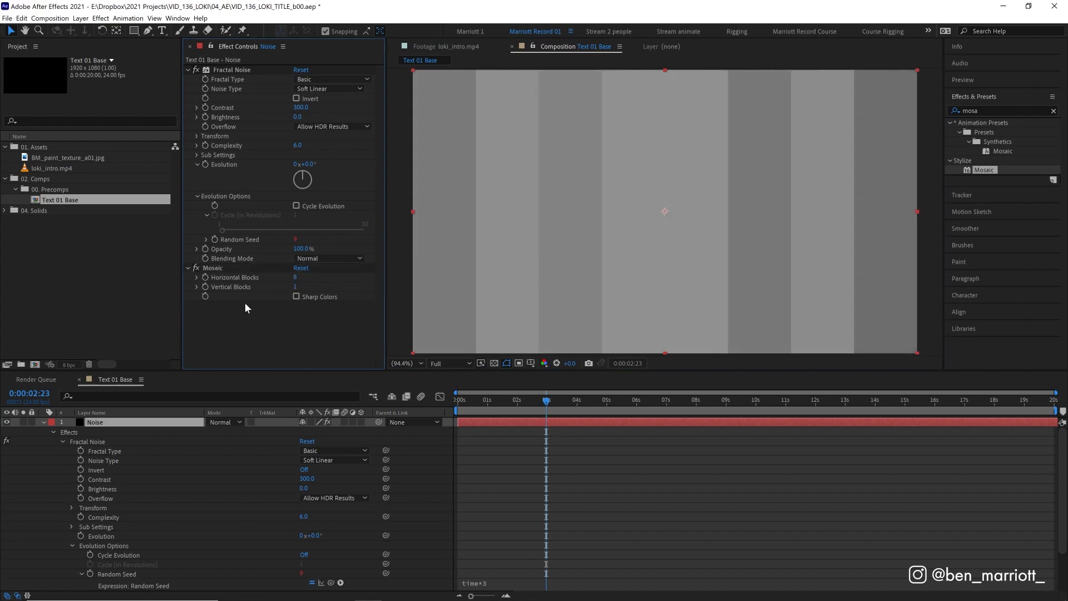
pyautogui.click(297, 297)
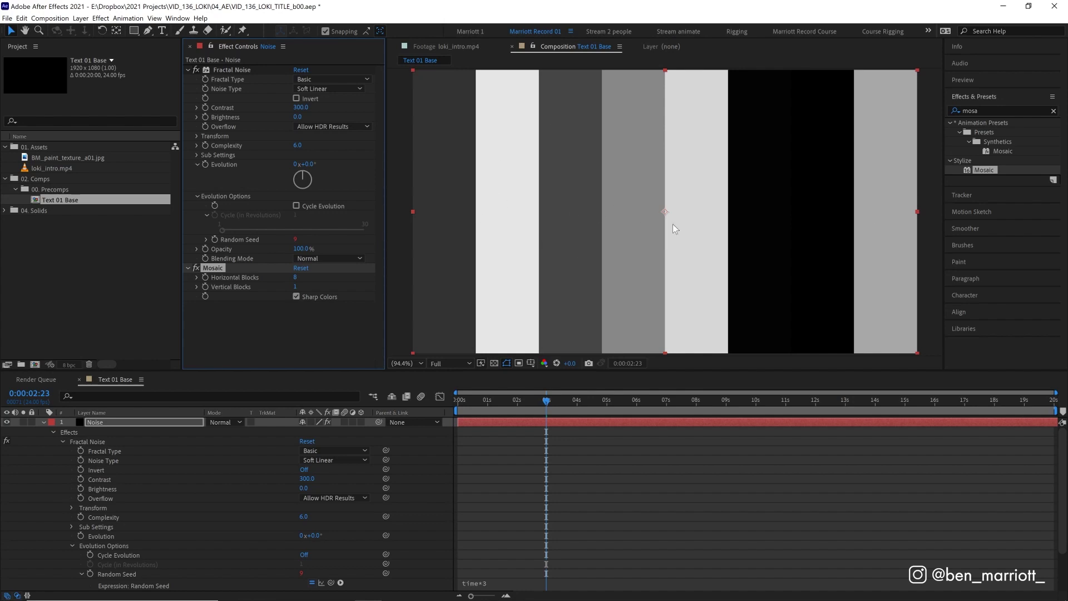
pyautogui.moveTo(294, 277)
pyautogui.mouseDown()
pyautogui.moveTo(311, 277)
pyautogui.moveTo(296, 277)
pyautogui.mouseUp()
pyautogui.click(296, 277)
pyautogui.write('8')
pyautogui.press('Return')
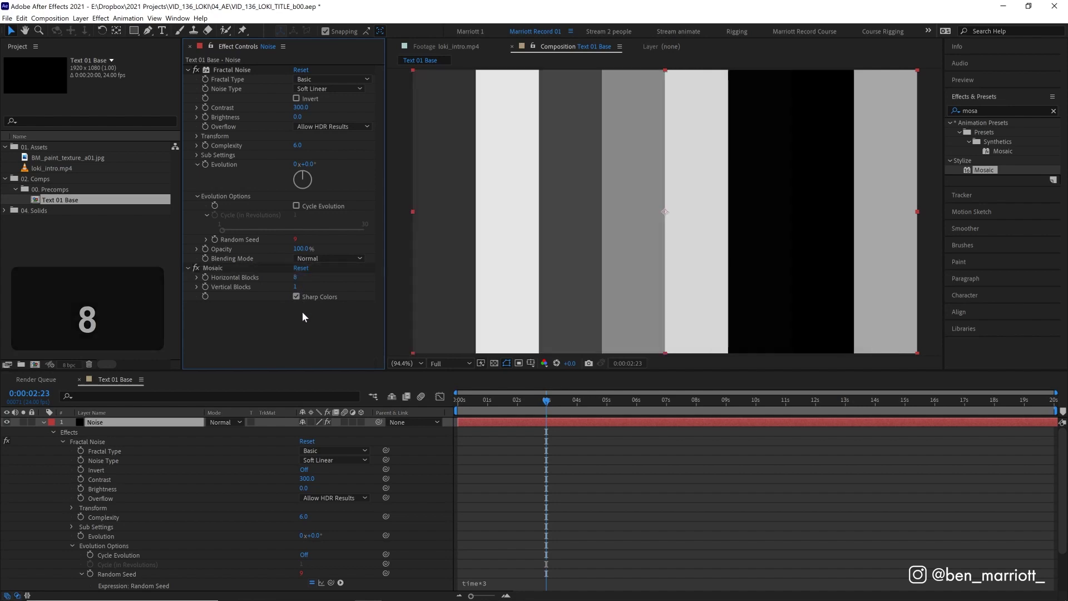
pyautogui.press('space')
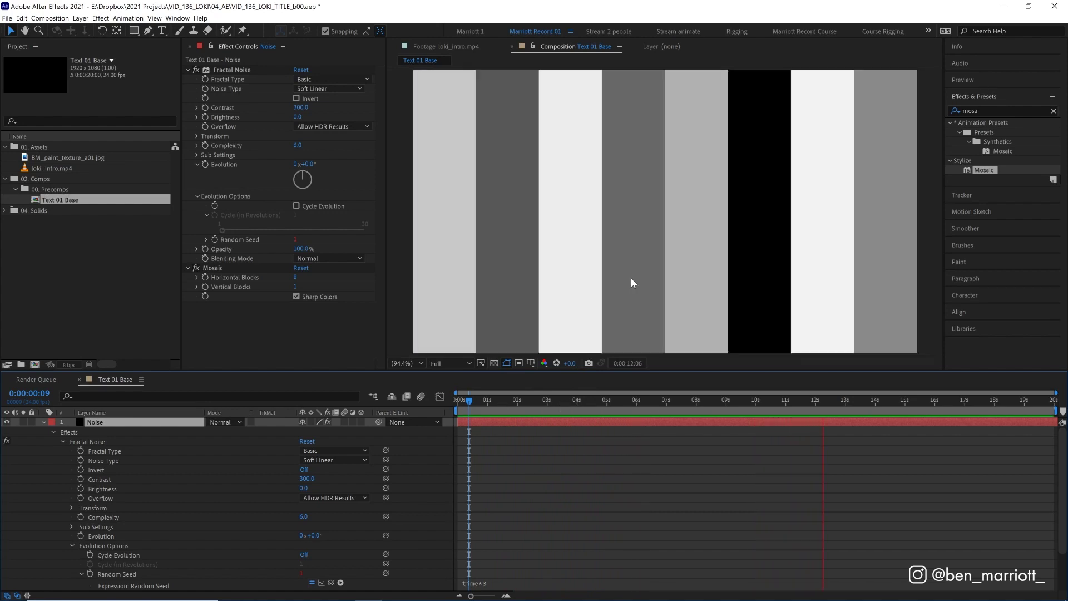
# Give the Noise layer a cyan label
pyautogui.click(43, 421)
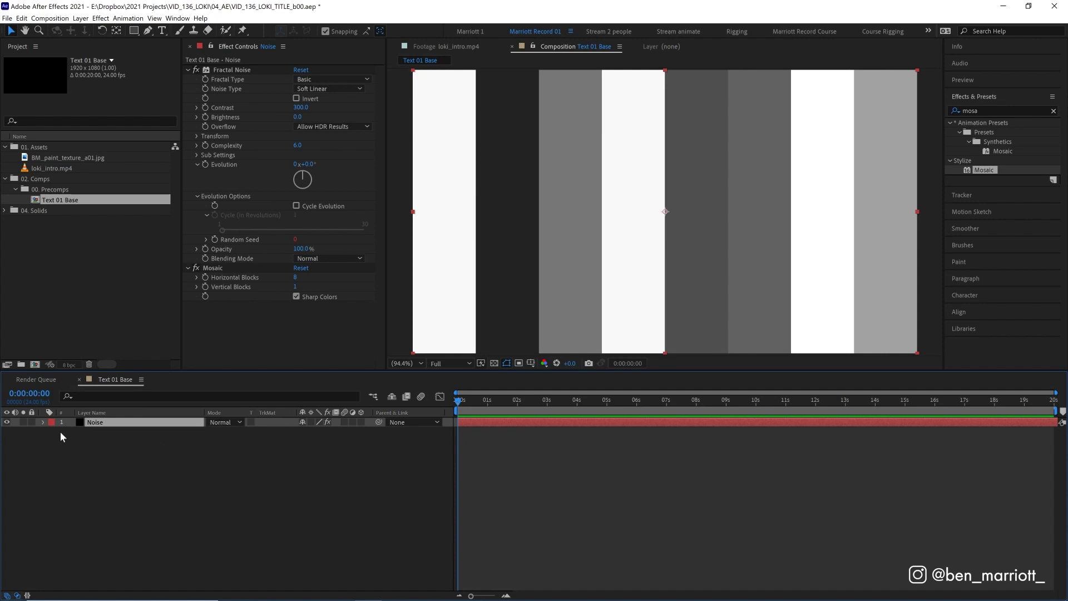
pyautogui.click(50, 423)
pyautogui.click(61, 401)
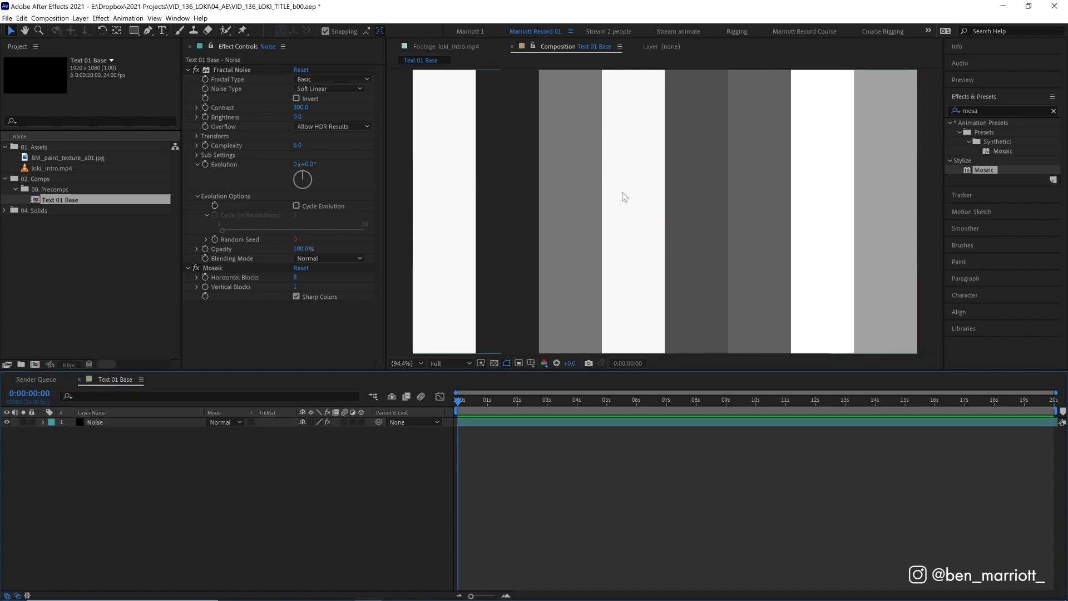
# Create a 214 px letter L near the top-left, lasting to the composition end
pyautogui.click(162, 30)
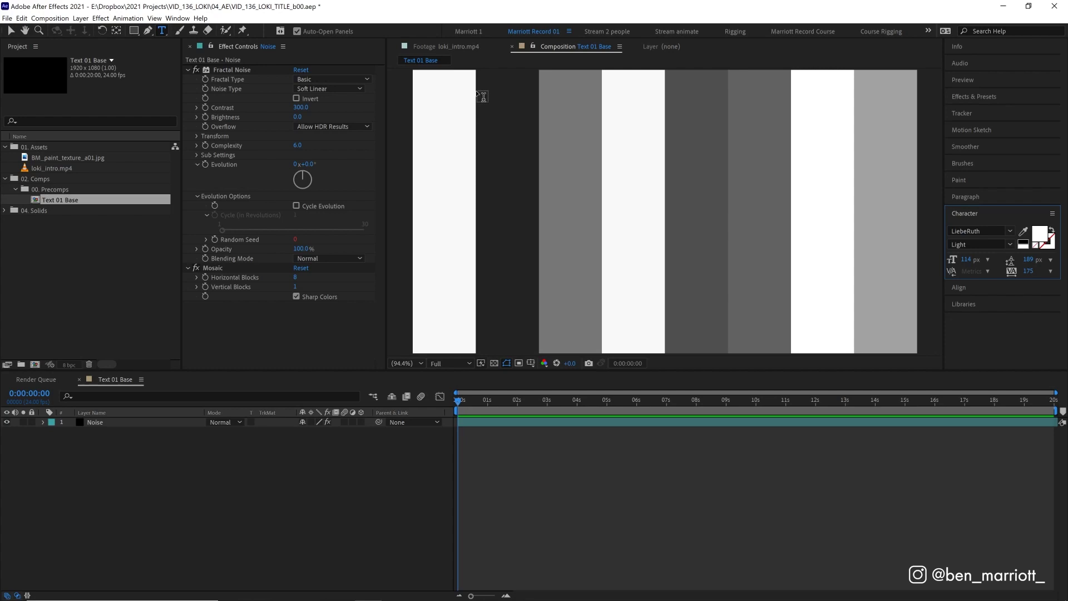
pyautogui.moveTo(476, 92); pyautogui.dragTo(540, 157)
pyautogui.press('BackSpace')
pyautogui.write('L')
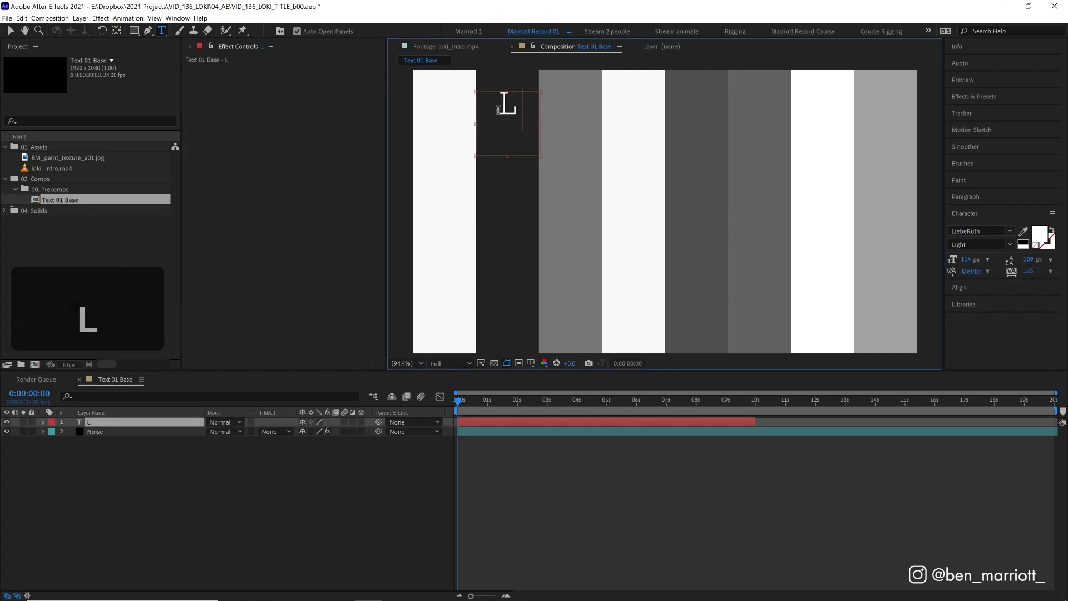
pyautogui.doubleClick(498, 109)
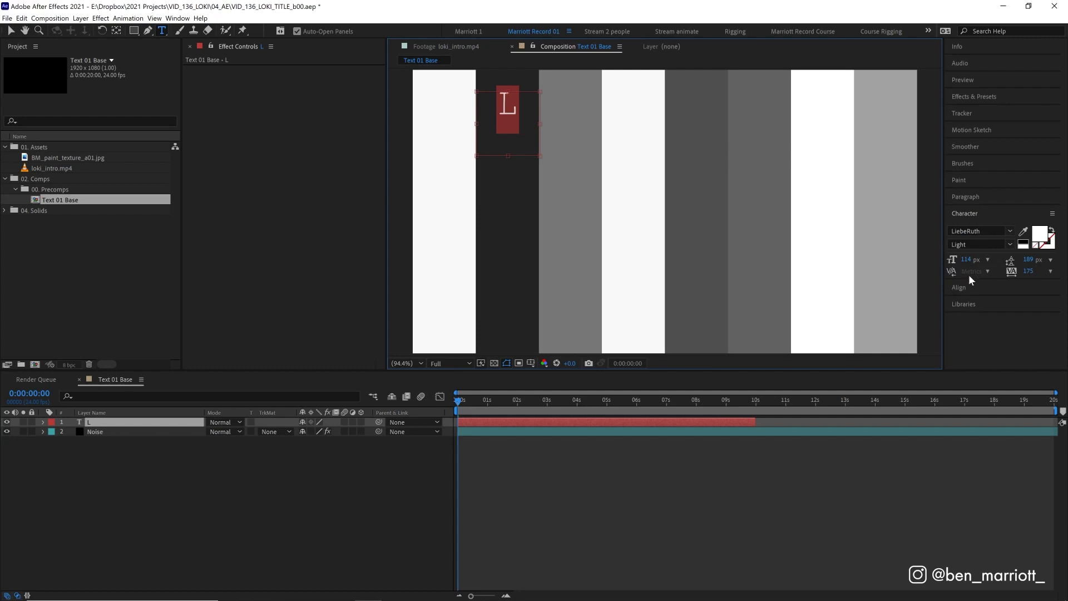
pyautogui.moveTo(966, 263); pyautogui.dragTo(991, 262)
pyautogui.click(749, 423)
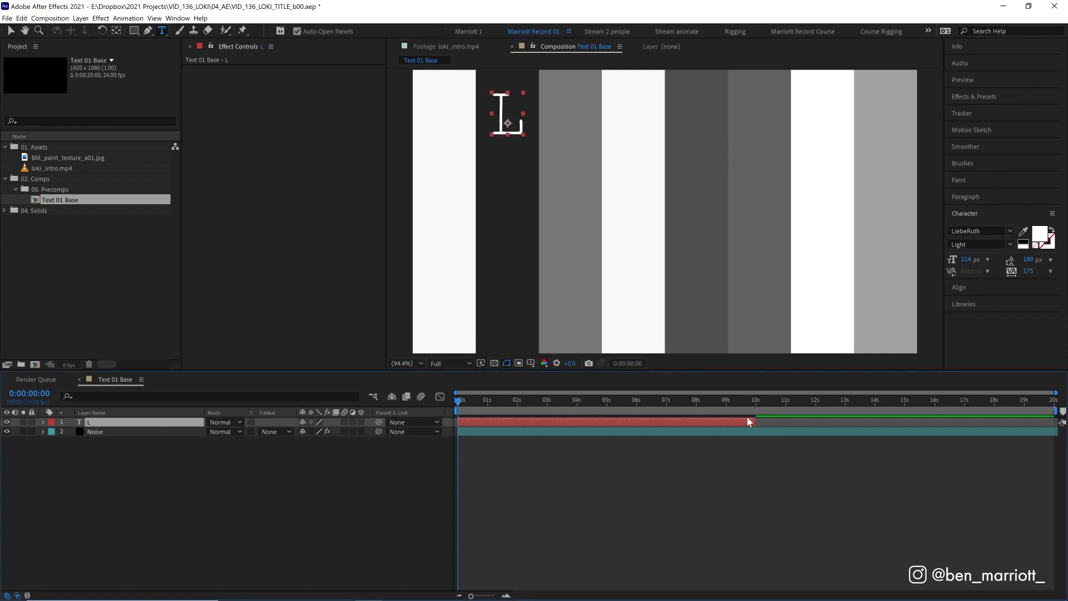
pyautogui.moveTo(754, 422); pyautogui.dragTo(1057, 423)
# Duplicate the L, move the copy into the next column, and retype it as O
pyautogui.click(603, 465)
pyautogui.click(498, 421)
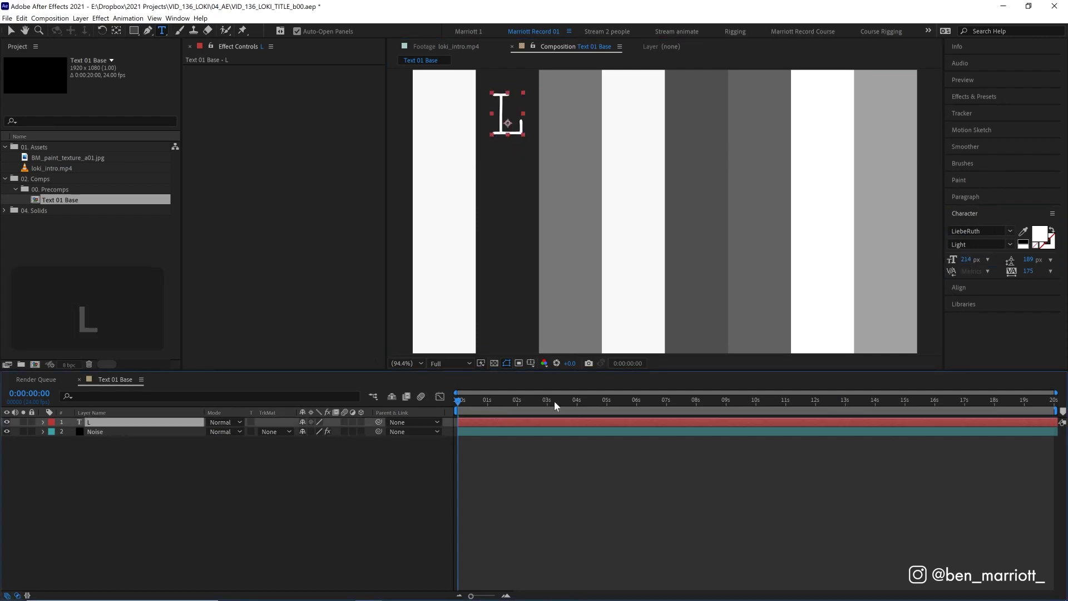
pyautogui.hotkey('ctrl', 'd')
pyautogui.click(11, 30)
pyautogui.moveTo(509, 134); pyautogui.dragTo(574, 134)
pyautogui.doubleClick(574, 134)
pyautogui.write('O')
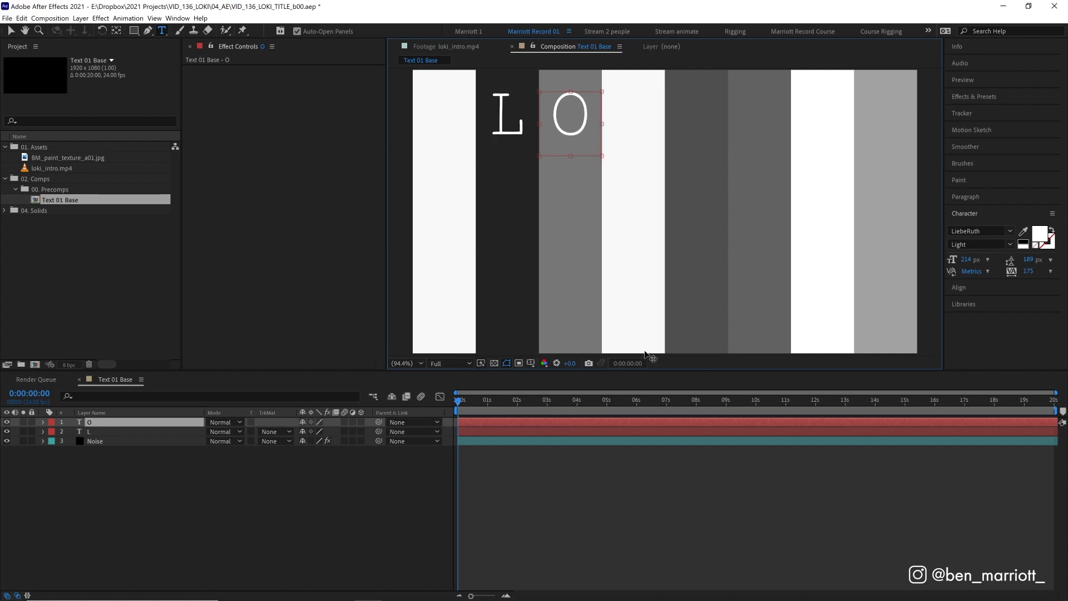
pyautogui.click(586, 524)
pyautogui.press('z')
# Duplicate the letter into the remaining columns, making K and the I copies
pyautogui.click(472, 422)
pyautogui.hotkey('ctrl', 'd')
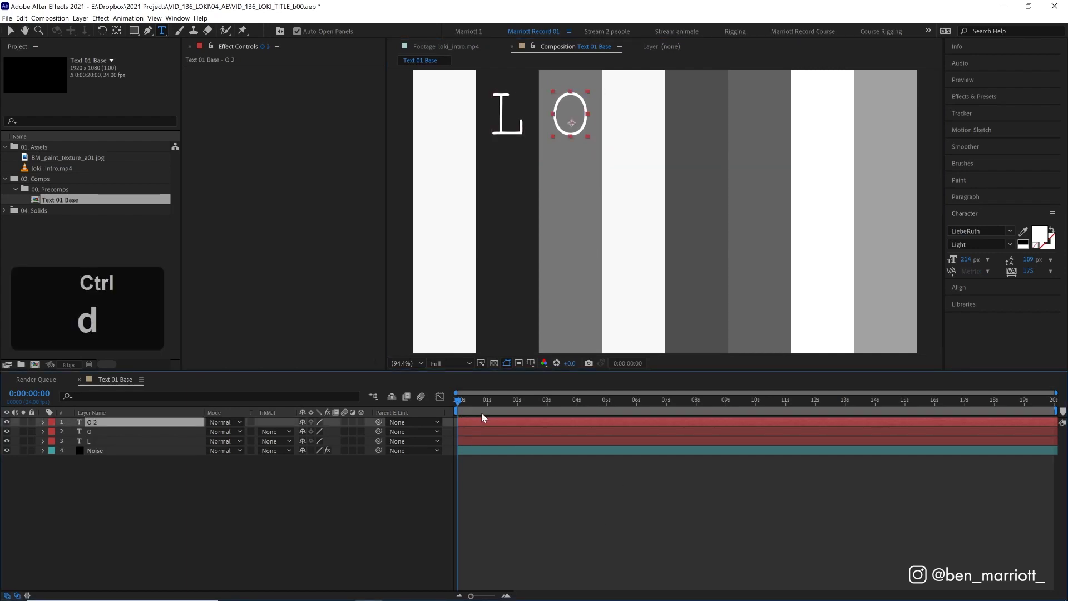
pyautogui.press('v')
pyautogui.moveTo(577, 138); pyautogui.dragTo(627, 186)
pyautogui.hotkey('ctrl', 'd')
pyautogui.moveTo(634, 114); pyautogui.dragTo(695, 114)
pyautogui.hotkey('ctrl', 'd')
pyautogui.moveTo(695, 114); pyautogui.dragTo(761, 114)
pyautogui.hotkey('ctrl', 'd')
pyautogui.moveTo(761, 114); pyautogui.dragTo(823, 114)
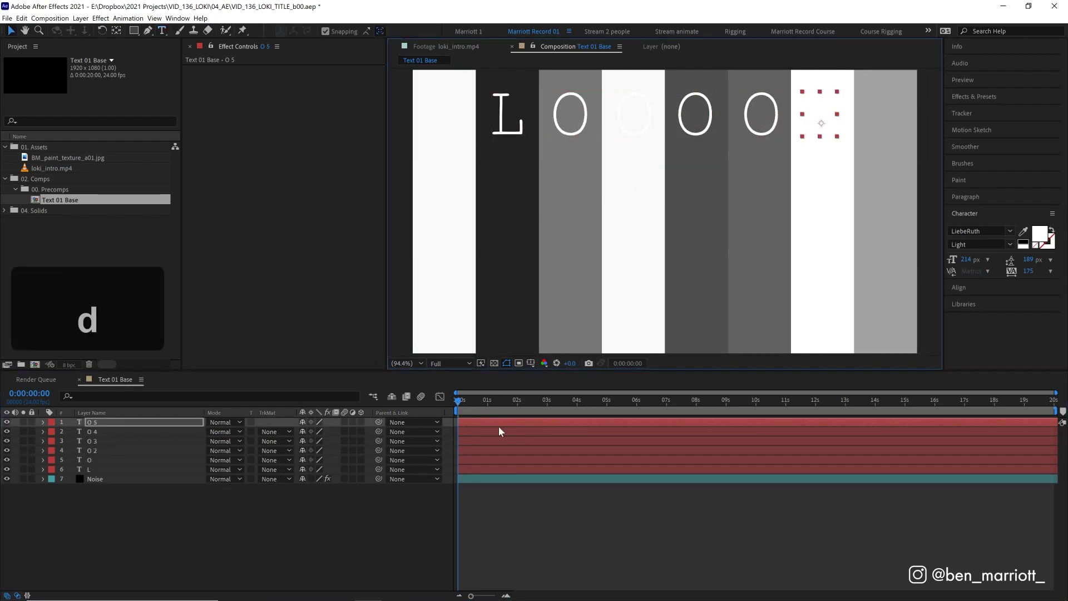
pyautogui.write('K')
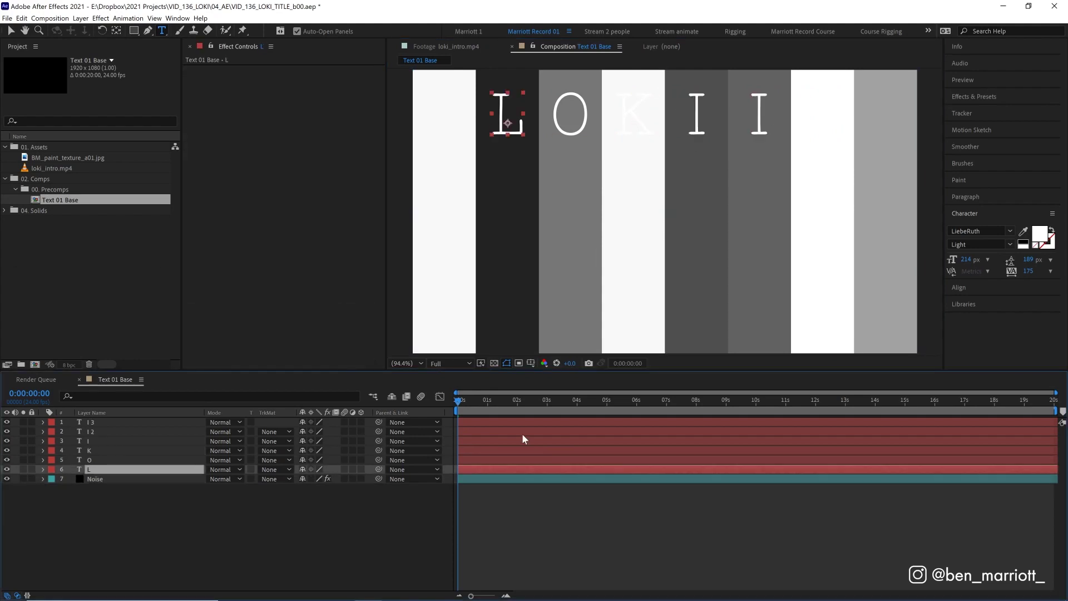
pyautogui.keyDown('shift'); pyautogui.click(515, 425); pyautogui.keyUp('shift')
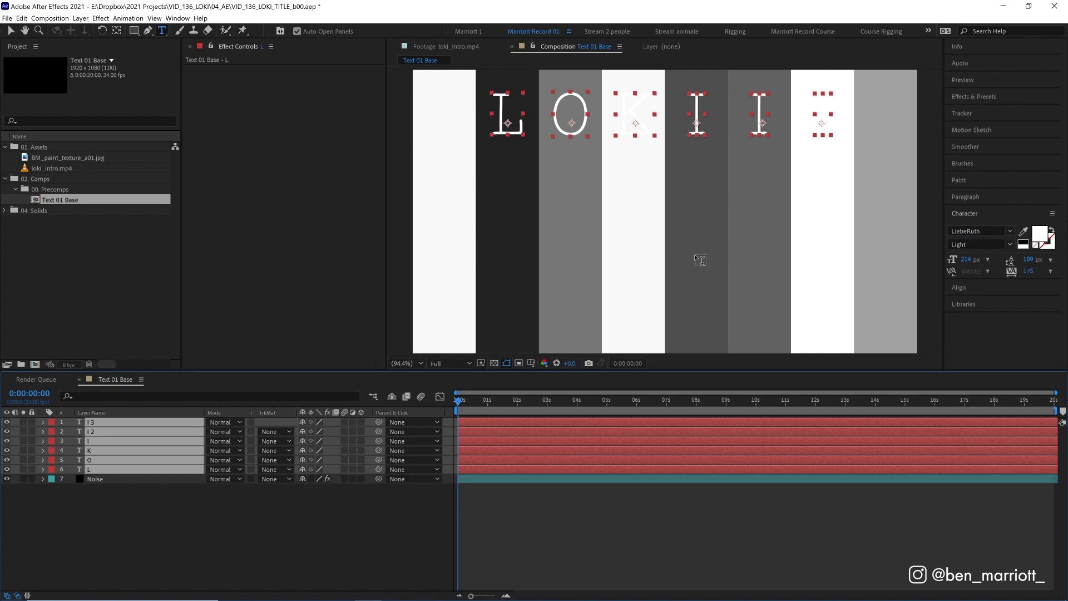
# Duplicate the six letter layers
pyautogui.hotkey('shift', 'i')
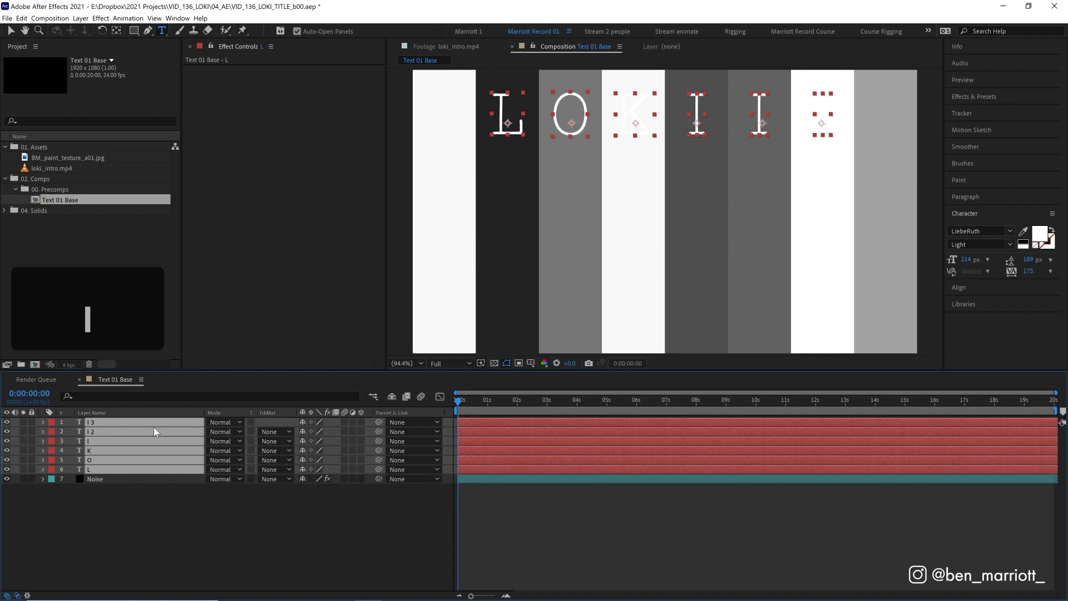
pyautogui.hotkey('ctrl', 'i')
pyautogui.hotkey('ctrl', 'd')
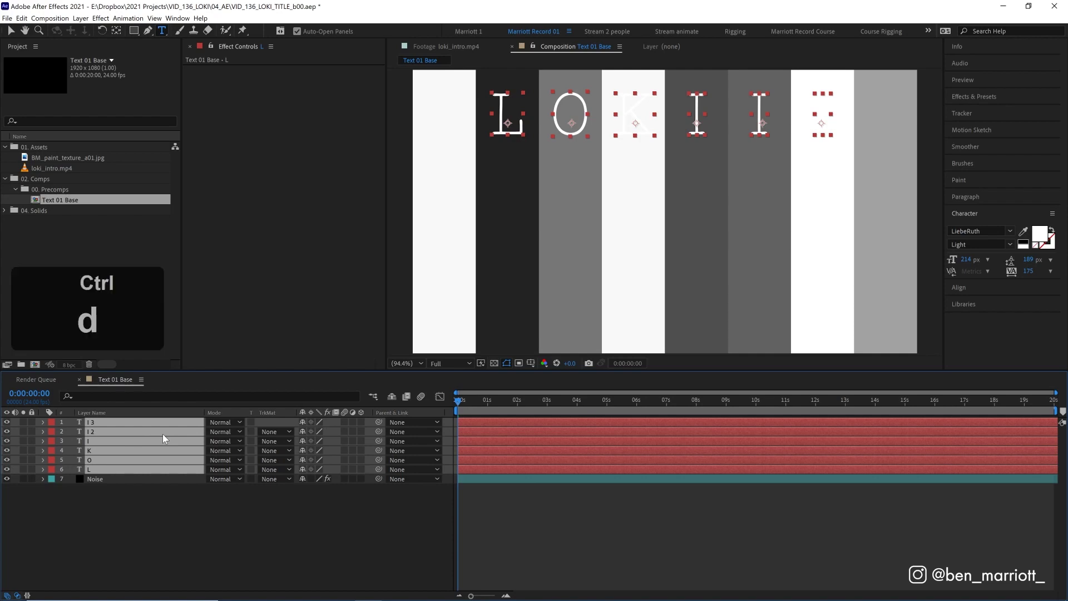
pyautogui.moveTo(163, 441); pyautogui.dragTo(104, 531)
# Give the original six letters a Fuchsia label and magenta fill, and make them guide layers
pyautogui.click(111, 469)
pyautogui.keyDown('shift'); pyautogui.click(84, 421); pyautogui.keyUp('shift')
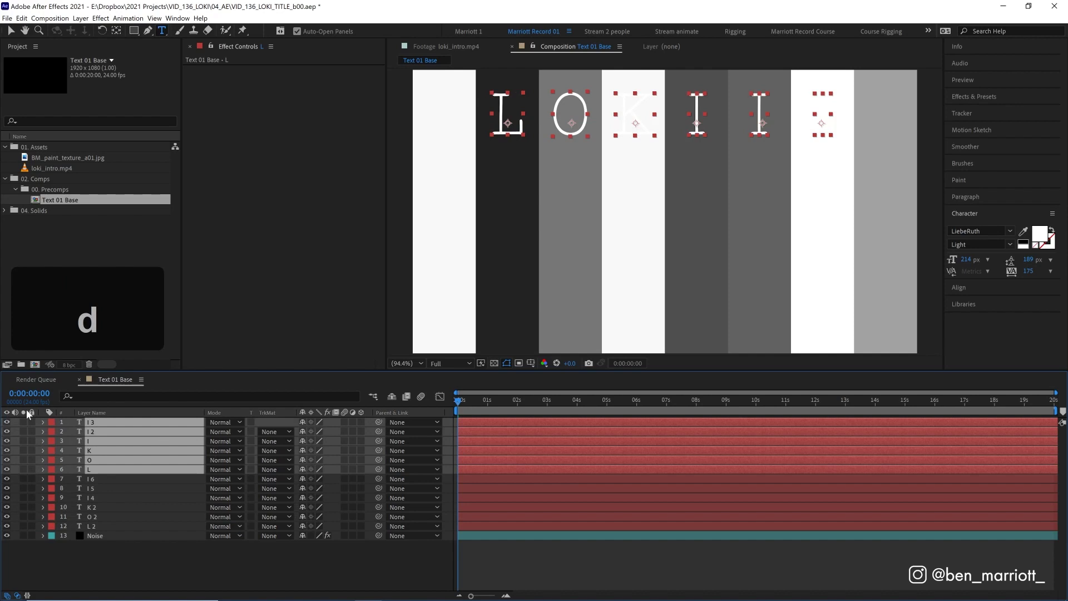
pyautogui.click(51, 422)
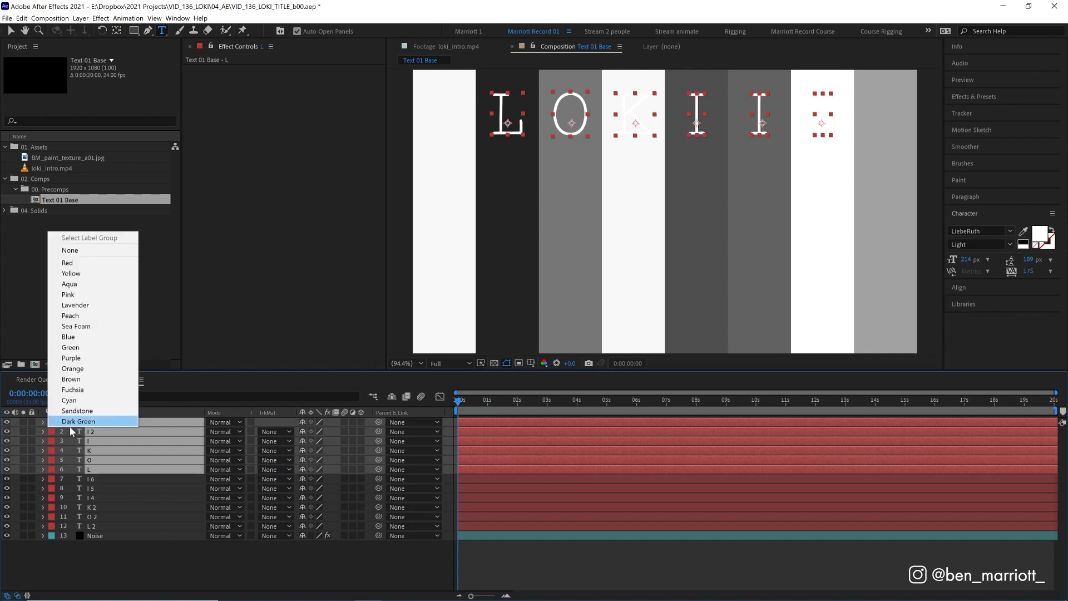
pyautogui.click(72, 389)
pyautogui.click(1038, 234)
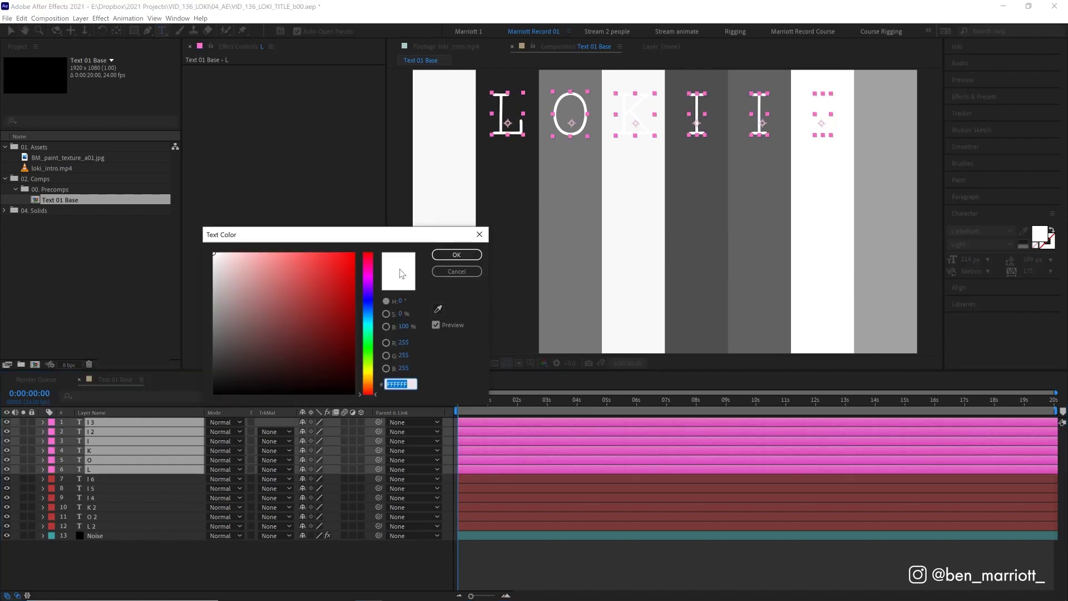
pyautogui.click(365, 285)
pyautogui.click(353, 254)
pyautogui.click(456, 254)
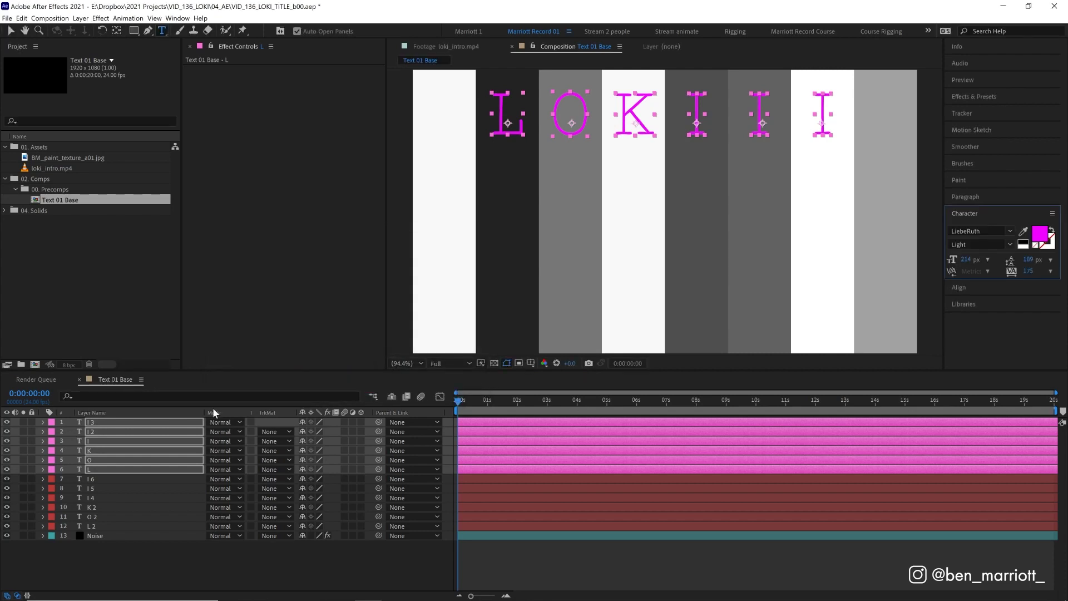
pyautogui.rightClick(148, 423)
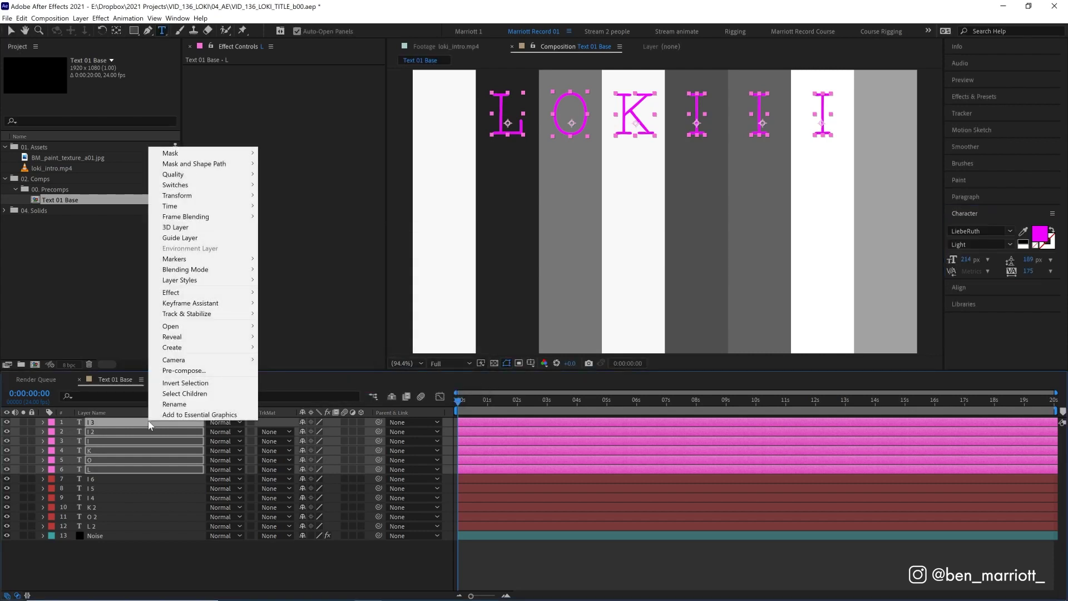
pyautogui.click(194, 237)
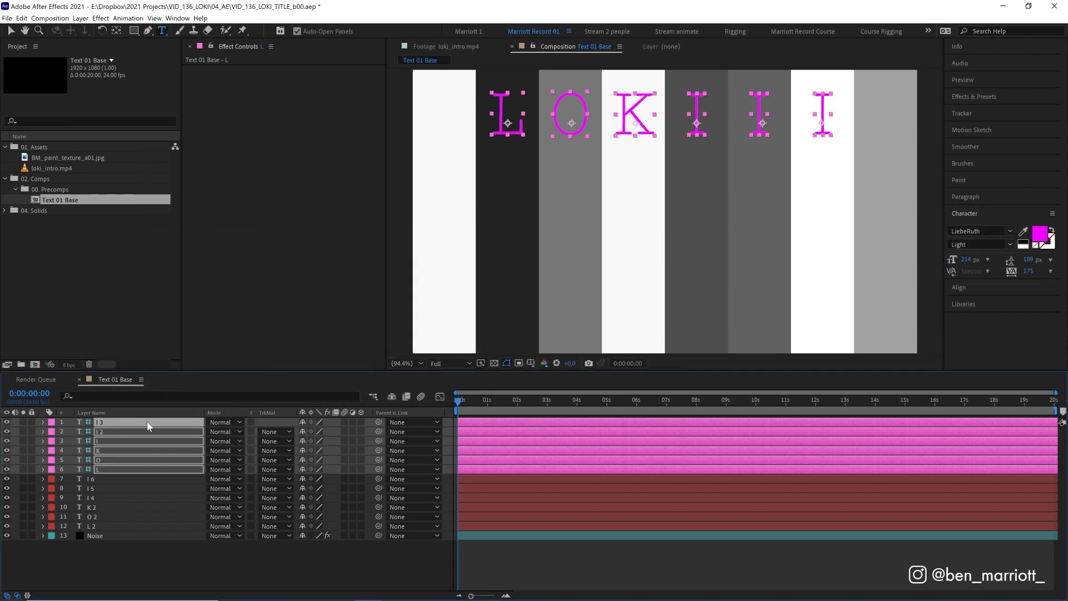
# Move the six white copies below the magenta row and show title/action safe guides
pyautogui.click(135, 478)
pyautogui.keyDown('shift'); pyautogui.click(117, 526); pyautogui.keyUp('shift')
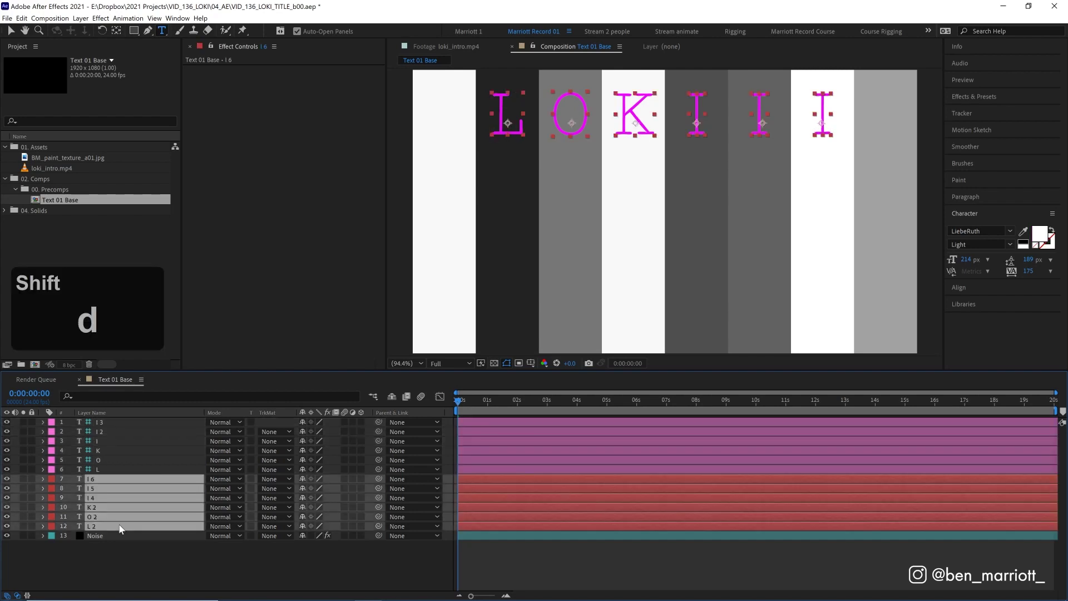
pyautogui.press('v')
pyautogui.moveTo(572, 127); pyautogui.dragTo(566, 227)
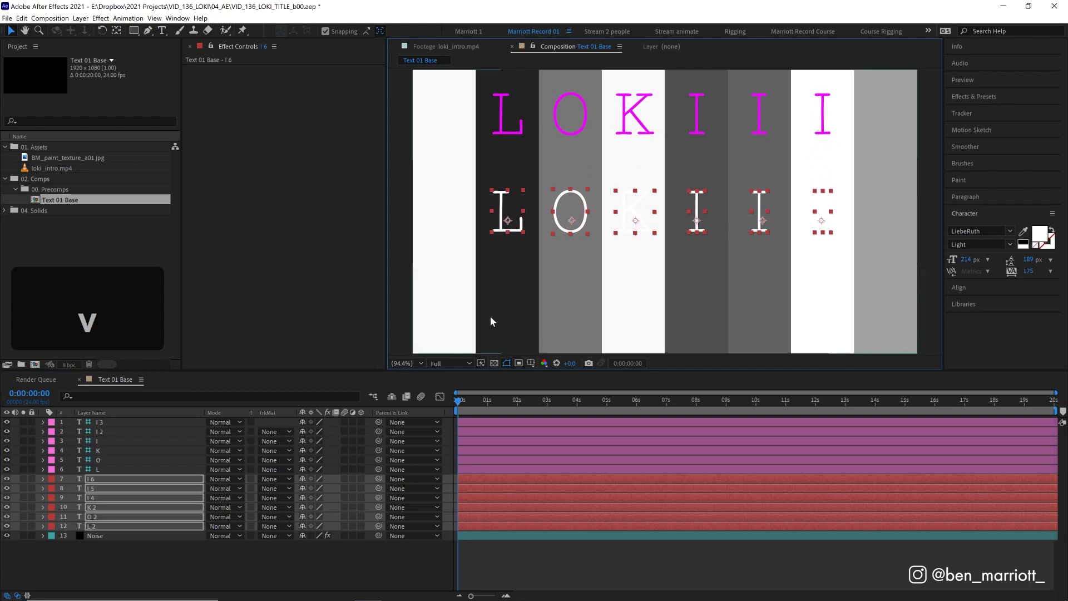
pyautogui.click(519, 363)
pyautogui.click(550, 372)
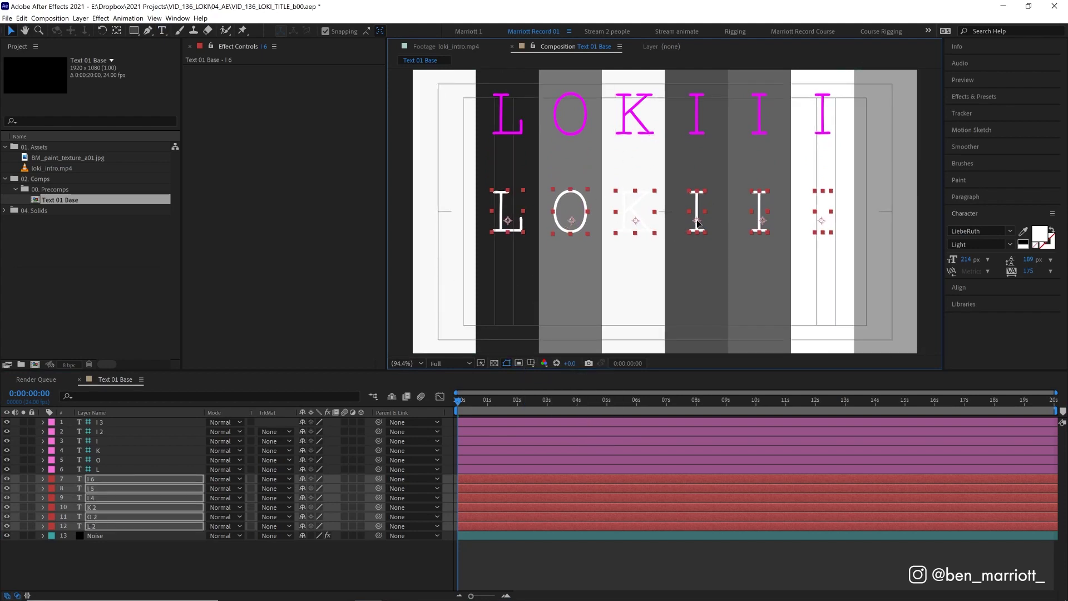
pyautogui.hotkey('shift', 'v')
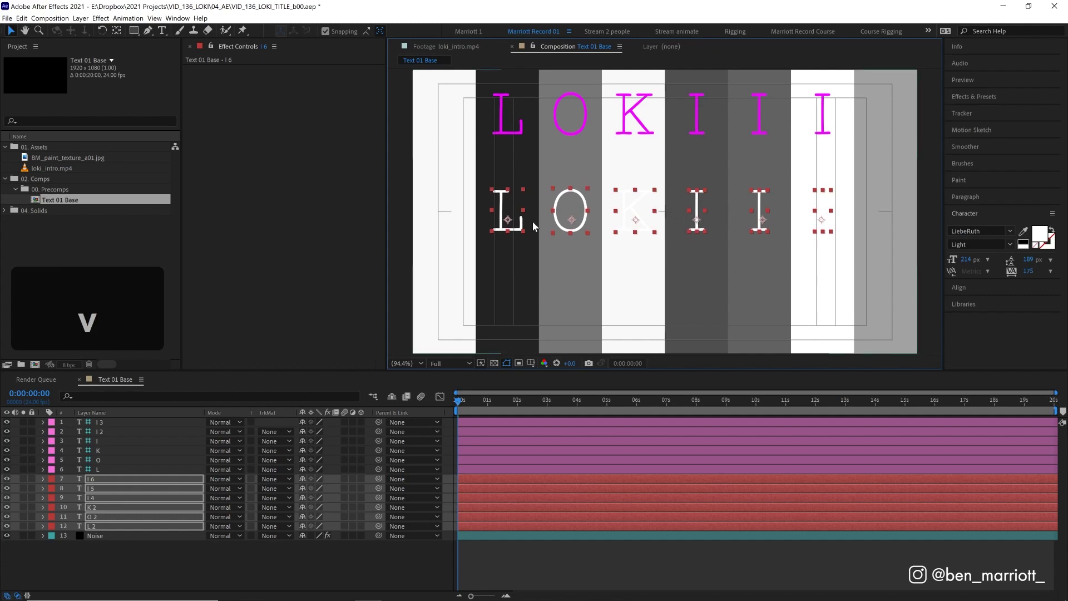
pyautogui.click(178, 526)
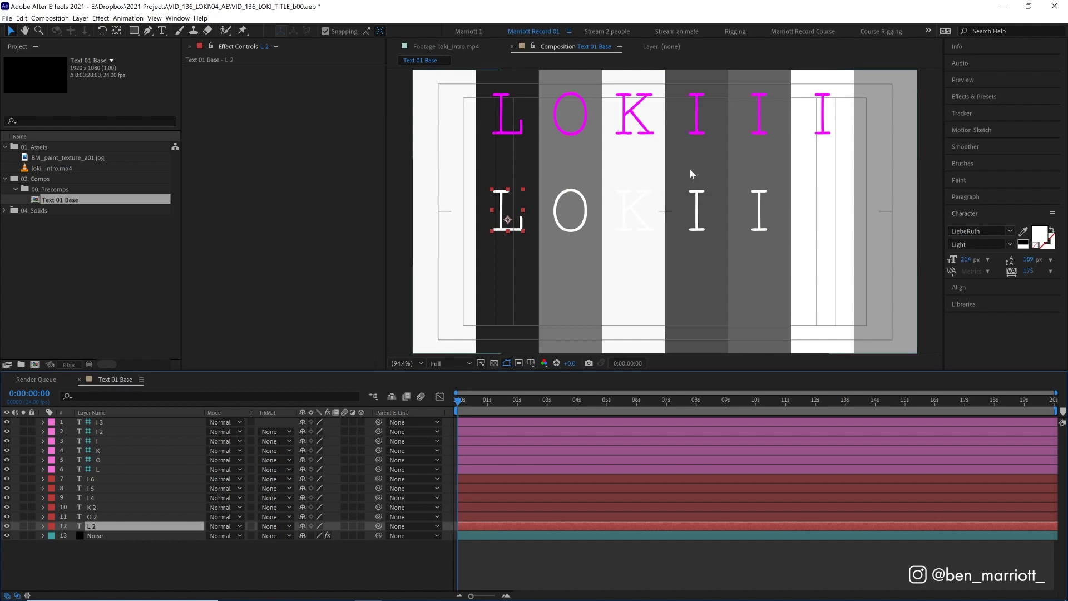
# Reveal the Source Text property of all twelve letter layers in the timeline
pyautogui.keyDown('shift'); pyautogui.click(125, 421); pyautogui.keyUp('shift')
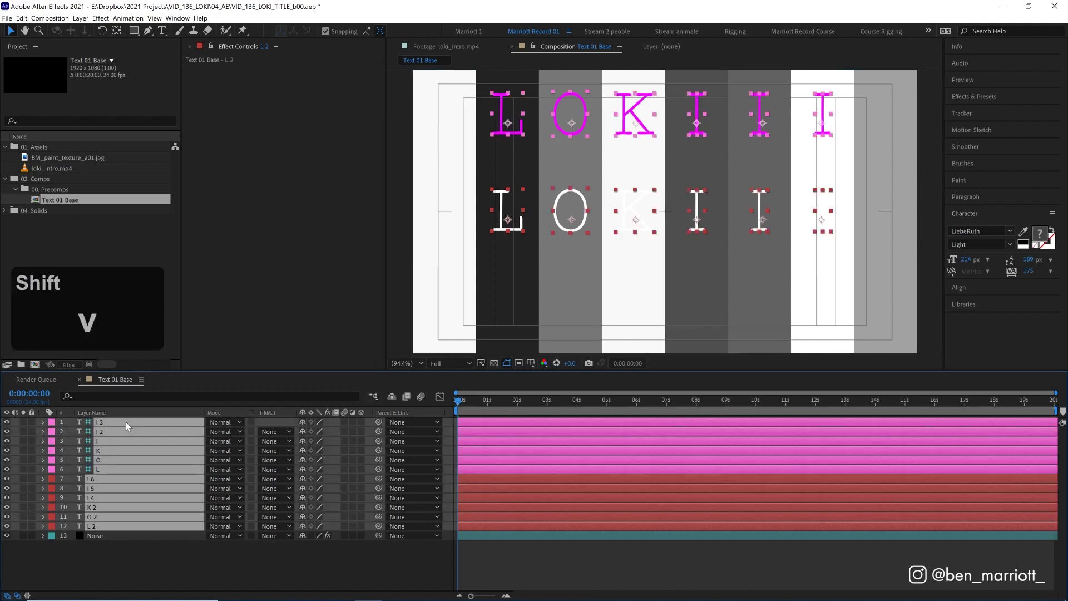
pyautogui.hotkey('ctrl', 't')
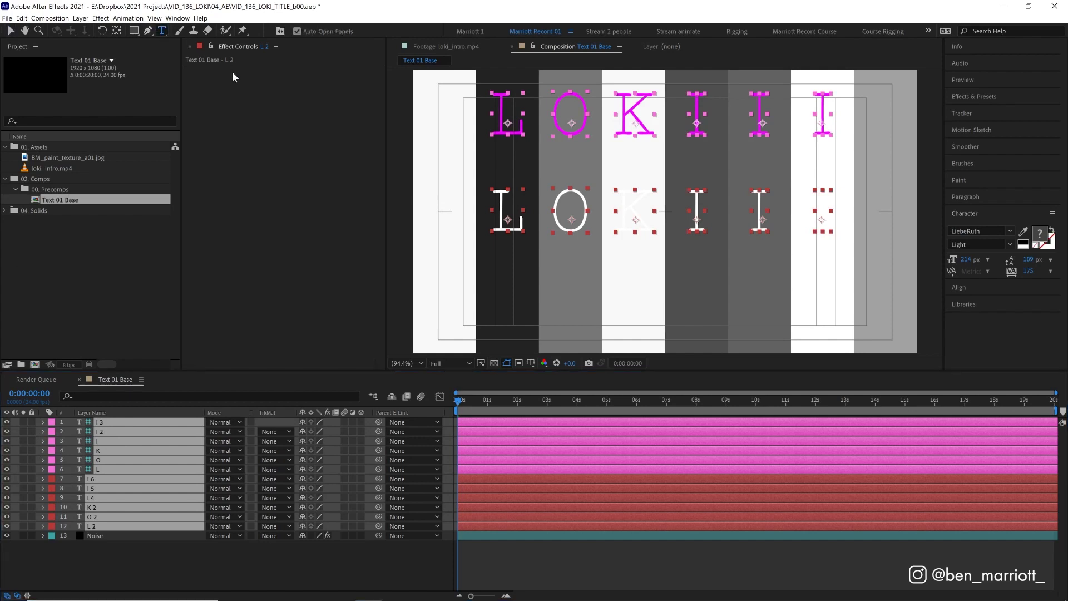
pyautogui.rightClick(679, 268)
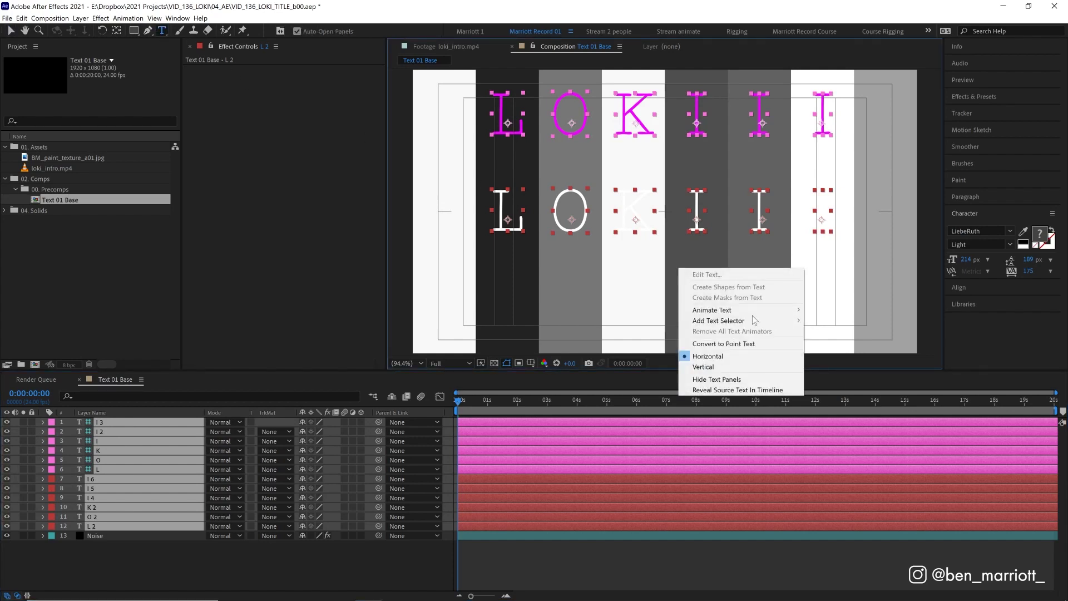
pyautogui.click(726, 391)
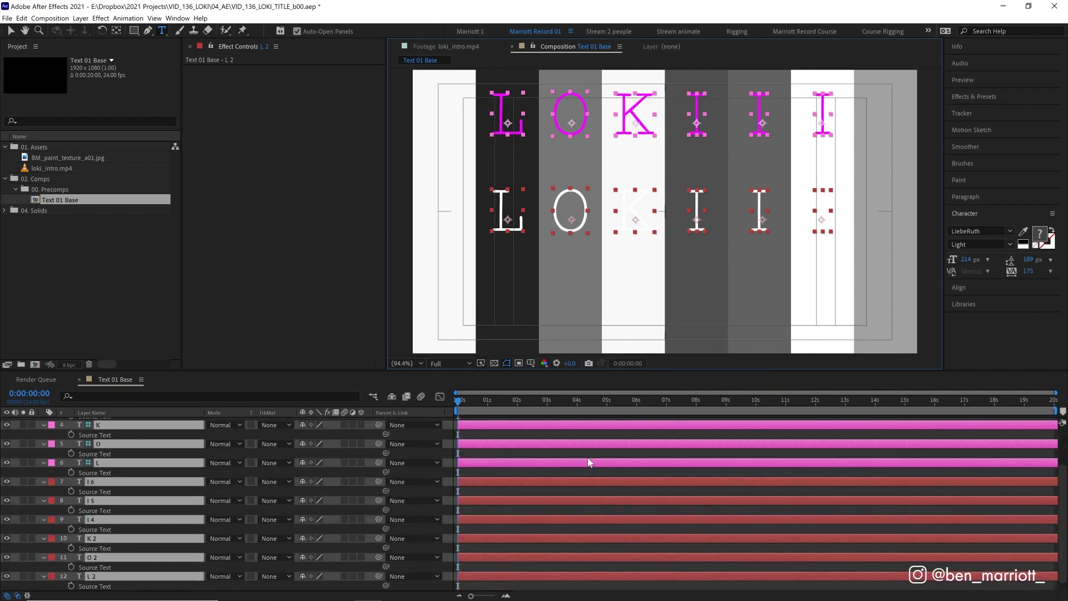
# Pick-whip the Source Text of L 2, K 2 and another white letter to their magenta counterparts
pyautogui.click(128, 577)
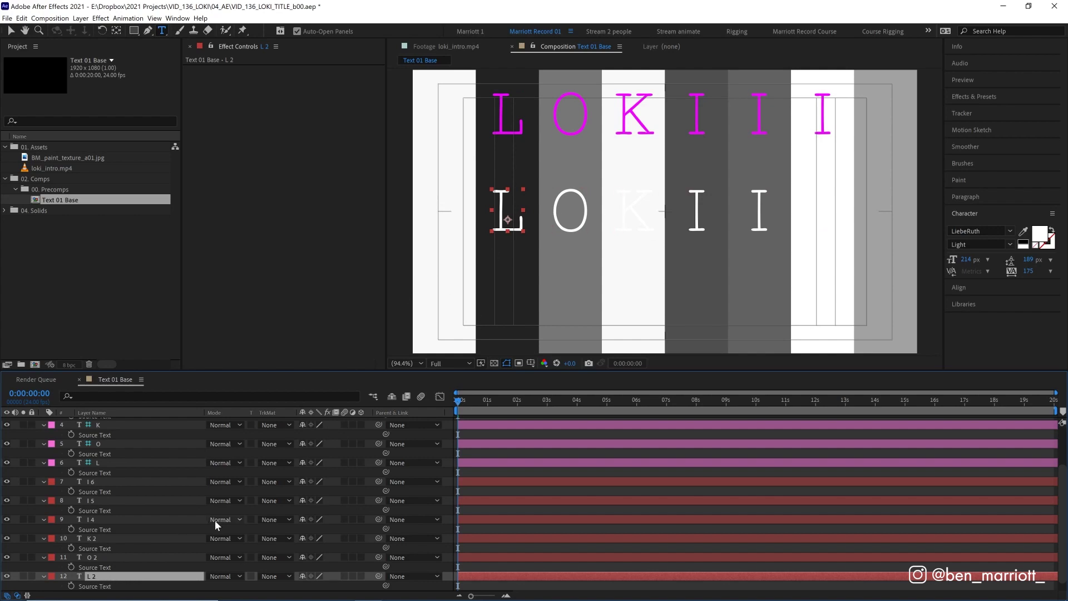
pyautogui.moveTo(386, 585); pyautogui.dragTo(112, 464)
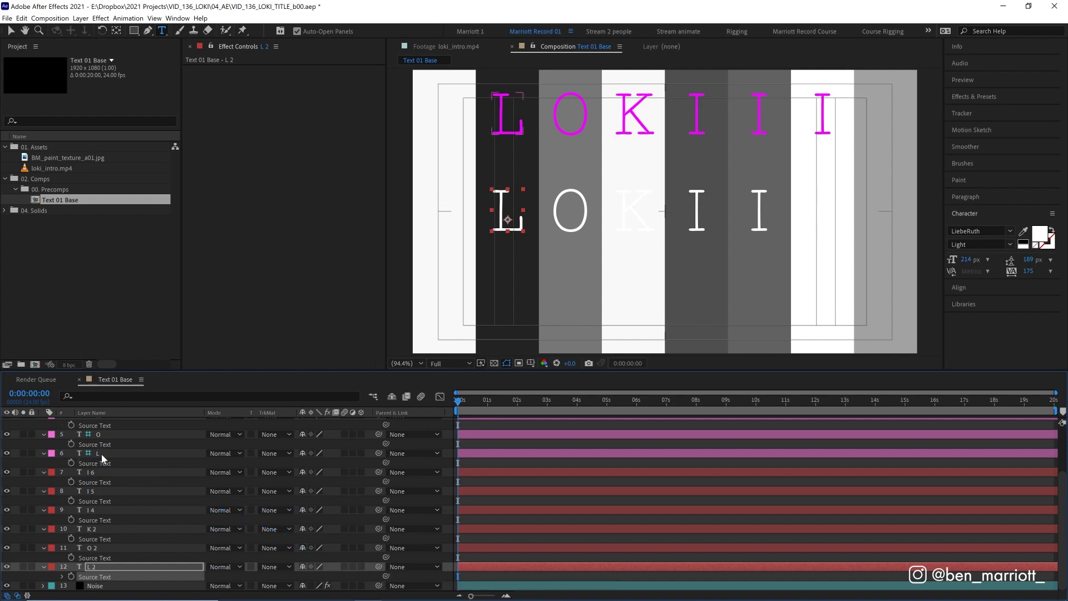
pyautogui.click(412, 544)
pyautogui.moveTo(386, 538); pyautogui.dragTo(110, 446)
pyautogui.moveTo(386, 558); pyautogui.dragTo(83, 433)
# Retype the magenta guide letters to spell RODGGG
pyautogui.click(514, 127)
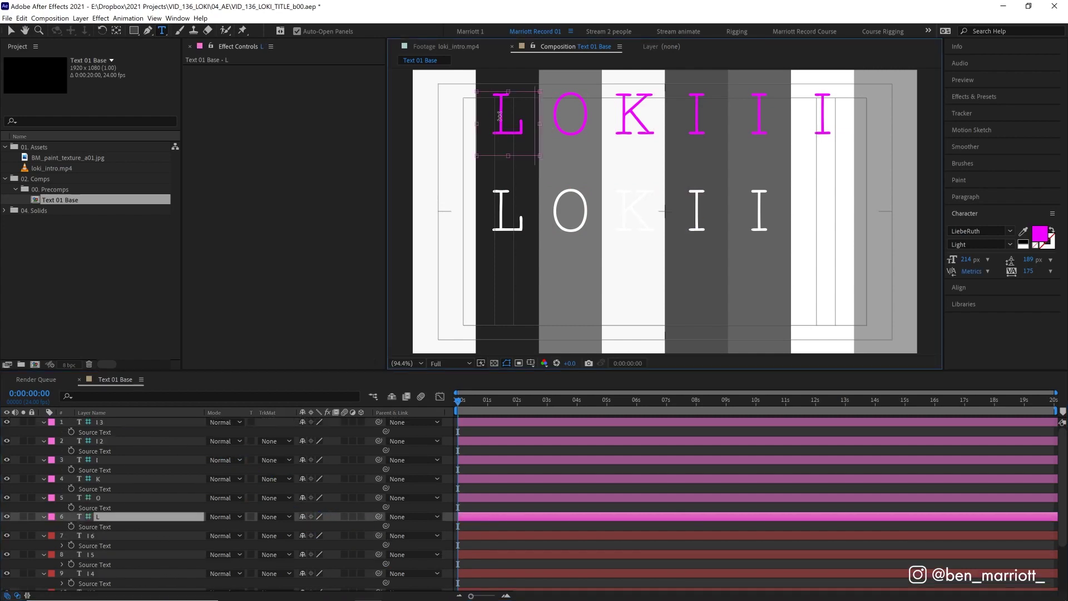
pyautogui.moveTo(497, 115); pyautogui.dragTo(530, 115)
pyautogui.write('R')
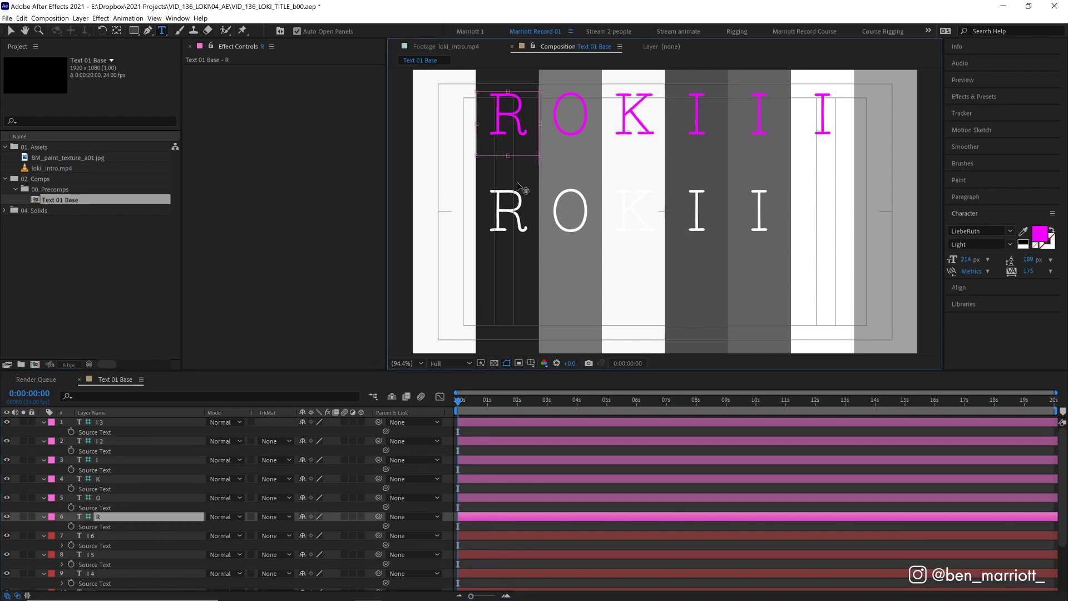
pyautogui.write('G')
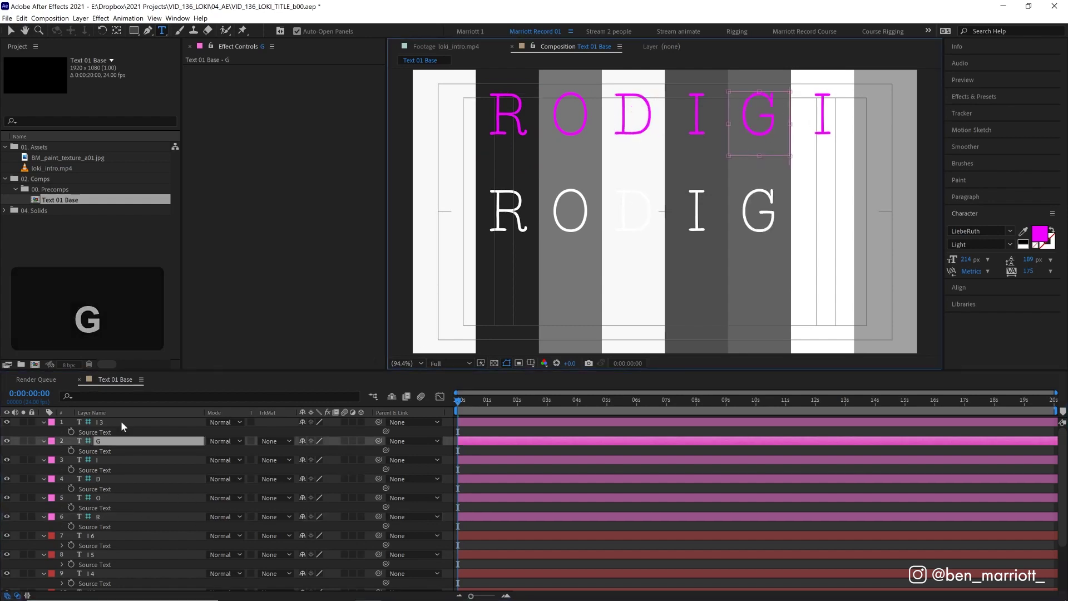
# Collapse the Source Text properties of all twelve letter layers
pyautogui.scroll(-3, 126, 426)
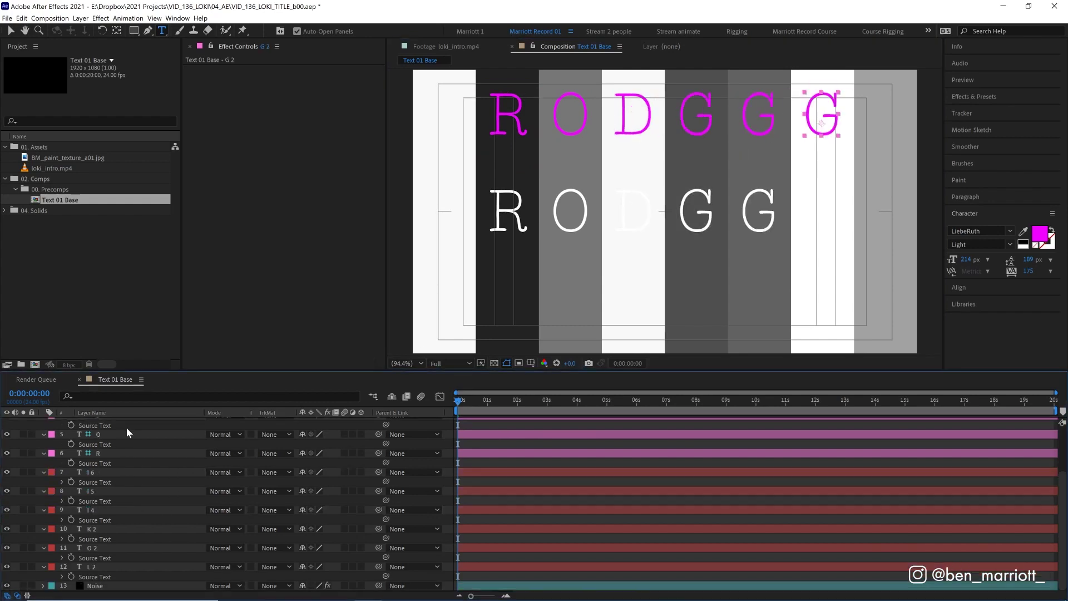
pyautogui.keyDown('shift'); pyautogui.click(108, 566); pyautogui.keyUp('shift')
pyautogui.press('u')
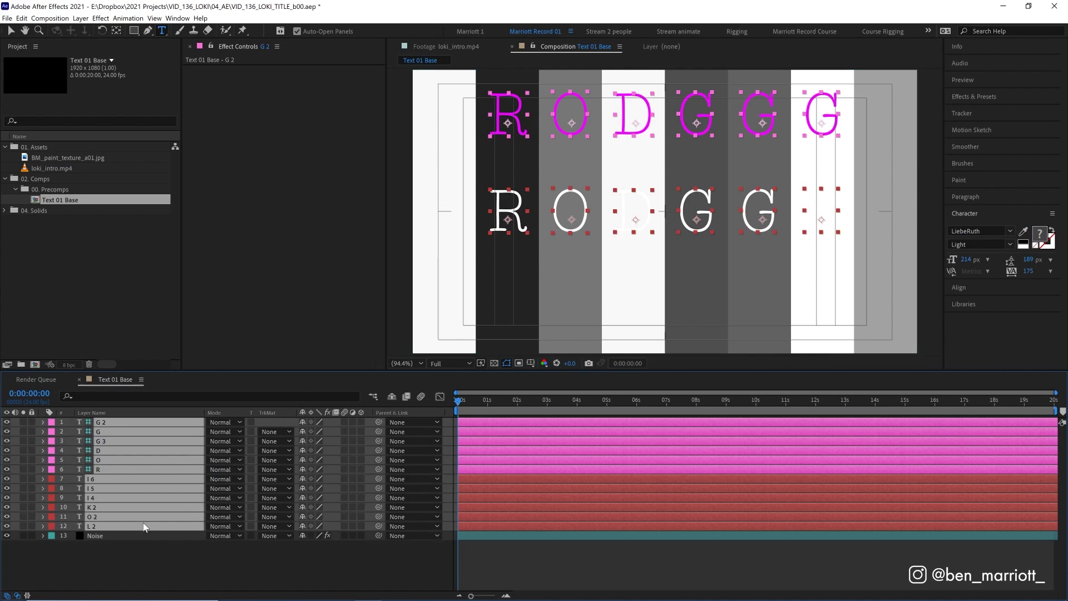
pyautogui.click(138, 559)
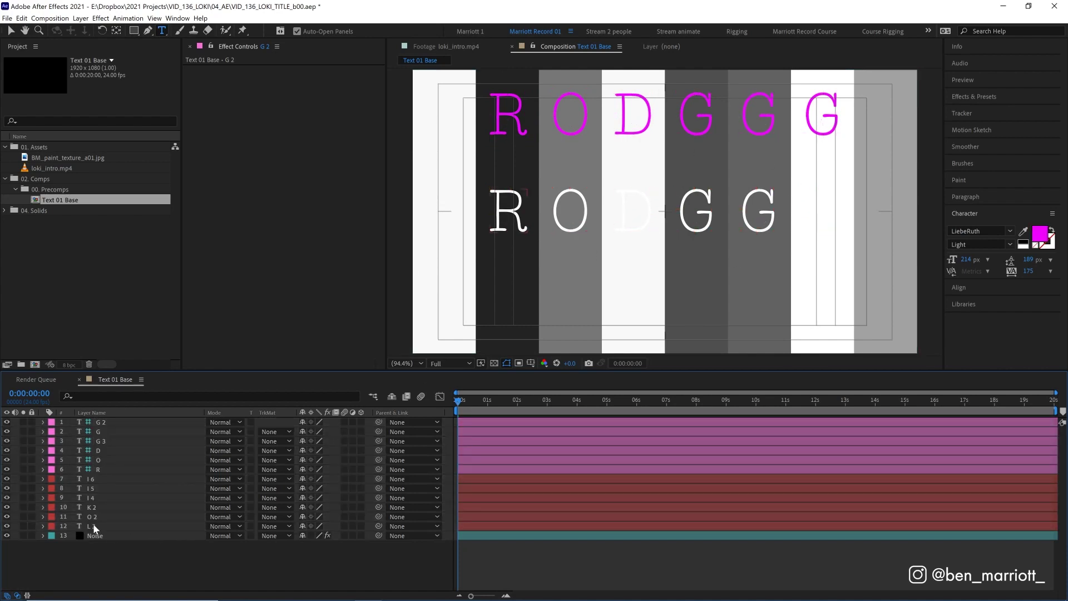
pyautogui.click(92, 525)
# Set the six white letters' font to Amador
pyautogui.keyDown('shift'); pyautogui.click(114, 477); pyautogui.keyUp('shift')
pyautogui.press('u')
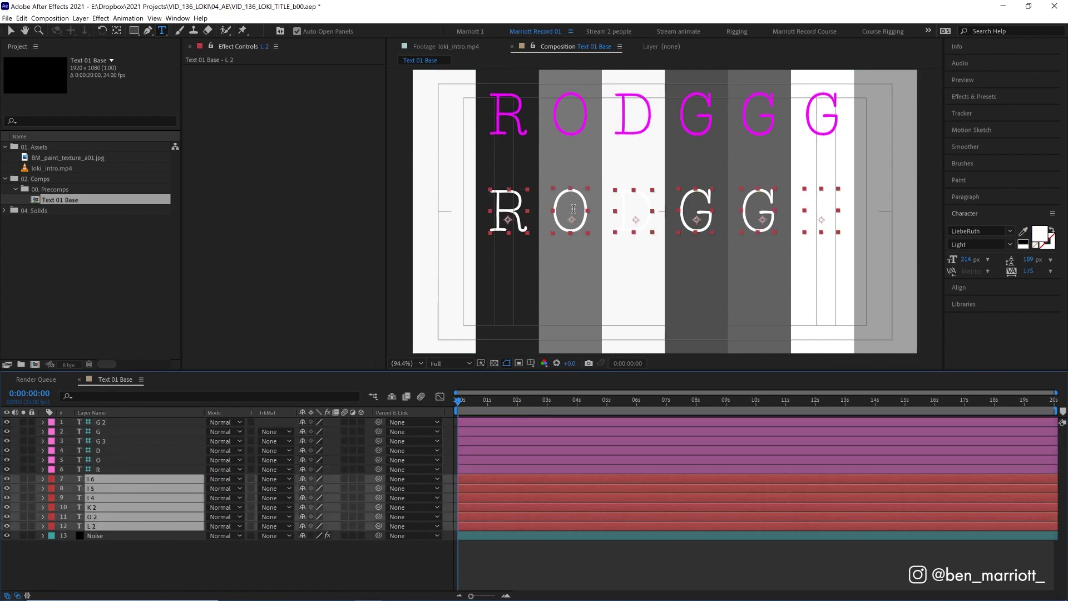
pyautogui.click(979, 231)
pyautogui.write('AM')
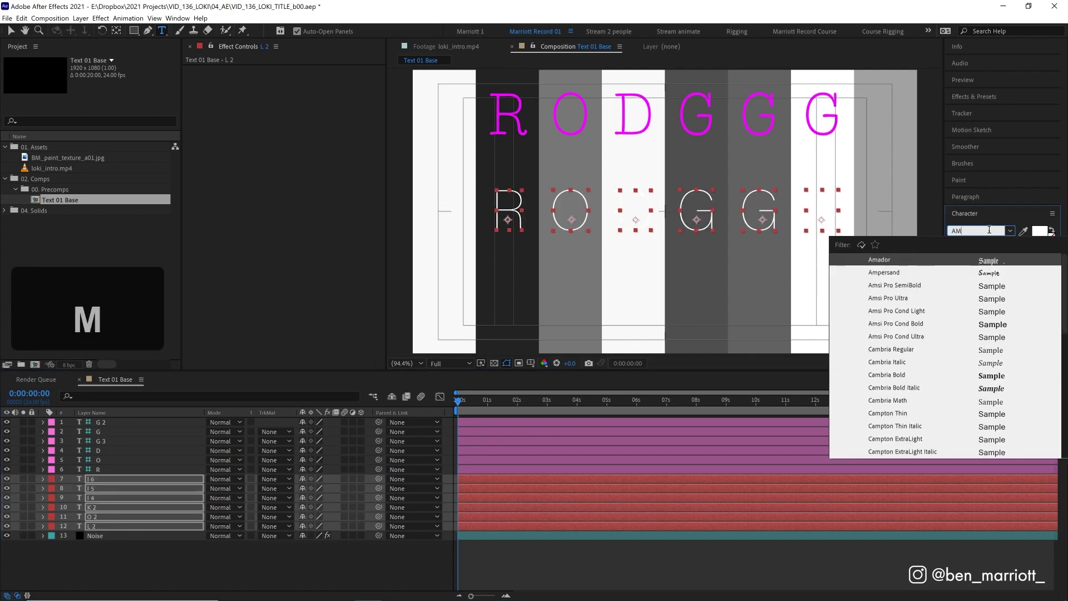
pyautogui.press('Return')
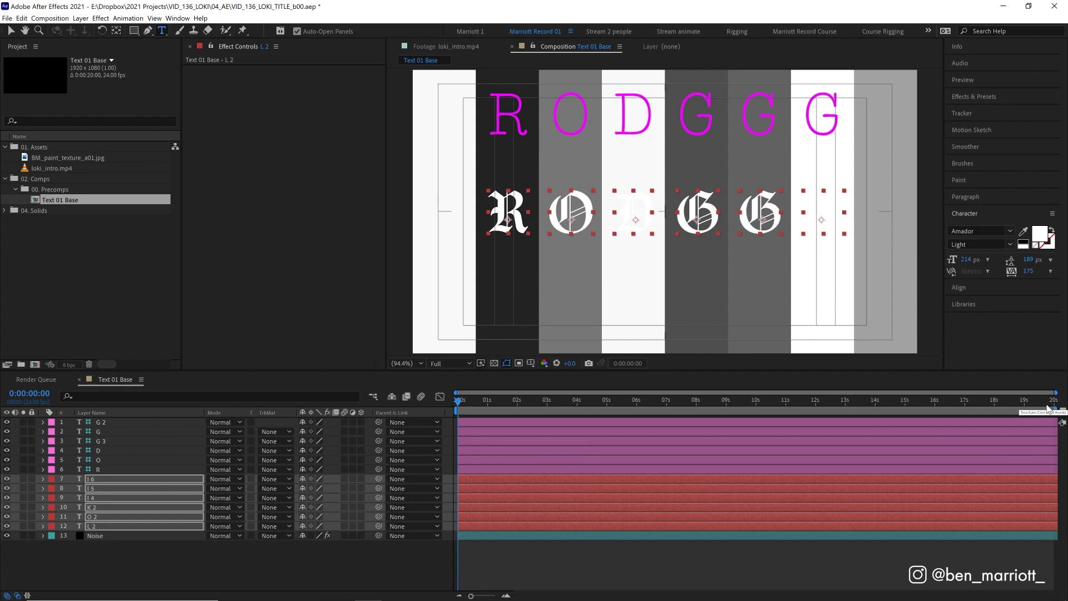
# Trim the white letter layers to end at about 2 seconds
pyautogui.click(507, 401)
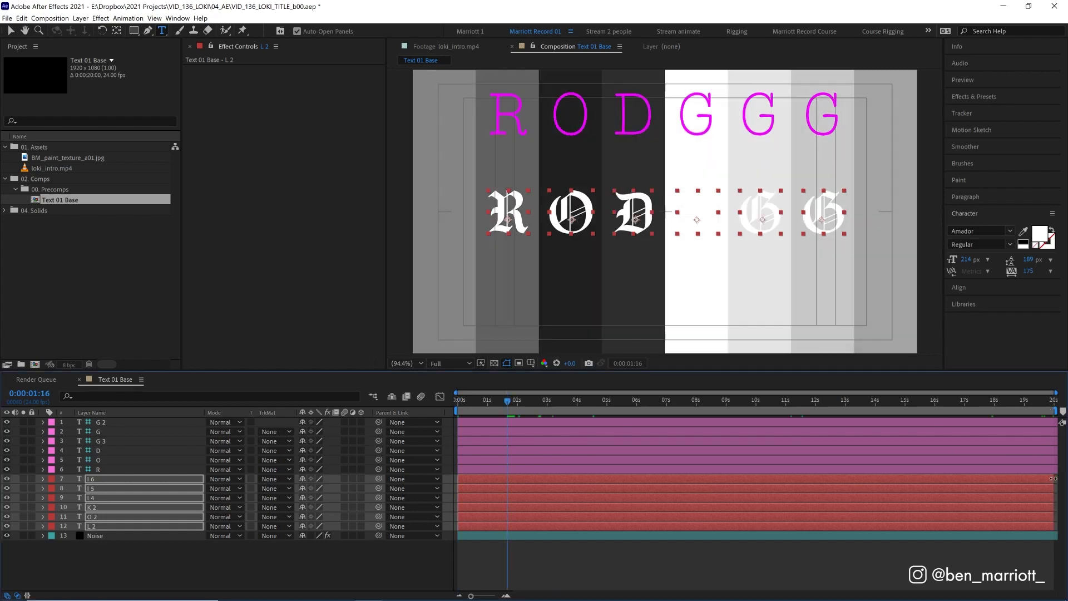
pyautogui.moveTo(1056, 479); pyautogui.dragTo(517, 479)
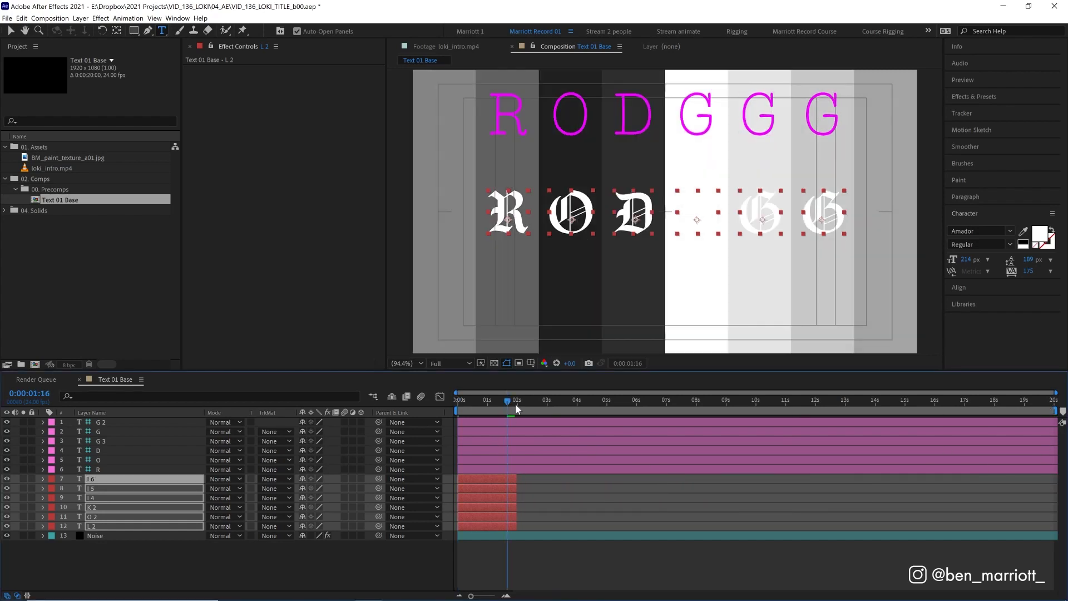
pyautogui.click(473, 535)
# Duplicate the six white letters and start the copies where the originals end
pyautogui.click(472, 525)
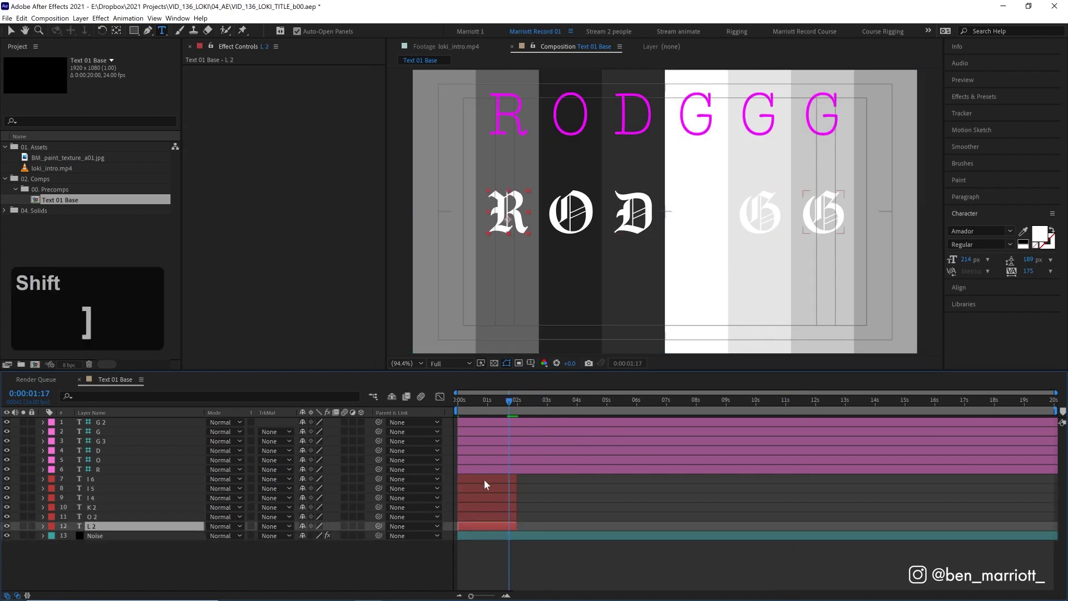
pyautogui.keyDown('shift'); pyautogui.click(484, 480); pyautogui.keyUp('shift')
pyautogui.hotkey('ctrl', 'd')
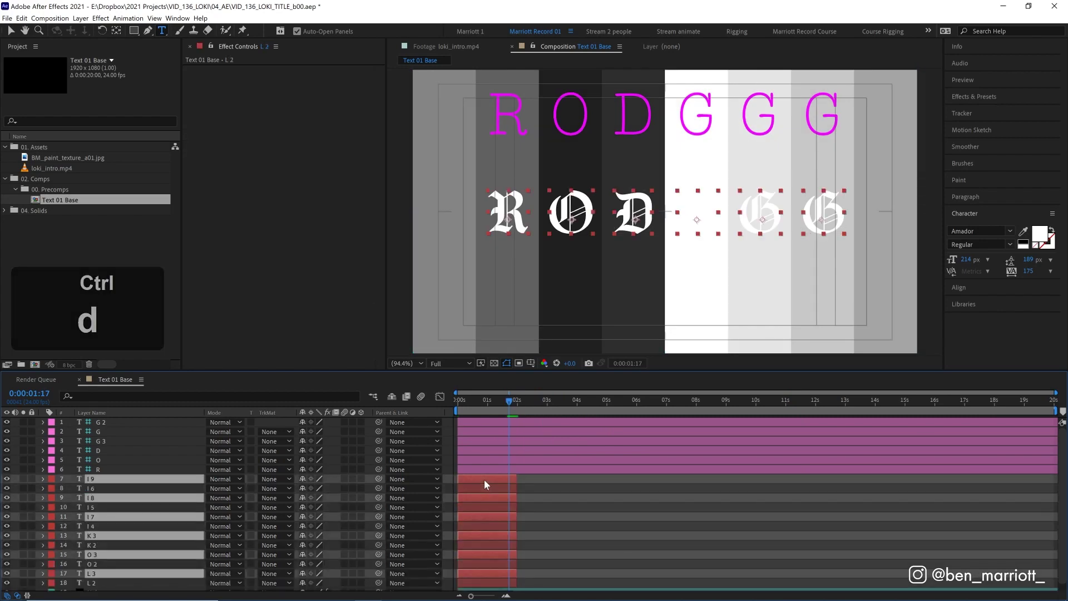
pyautogui.moveTo(484, 479); pyautogui.dragTo(533, 517)
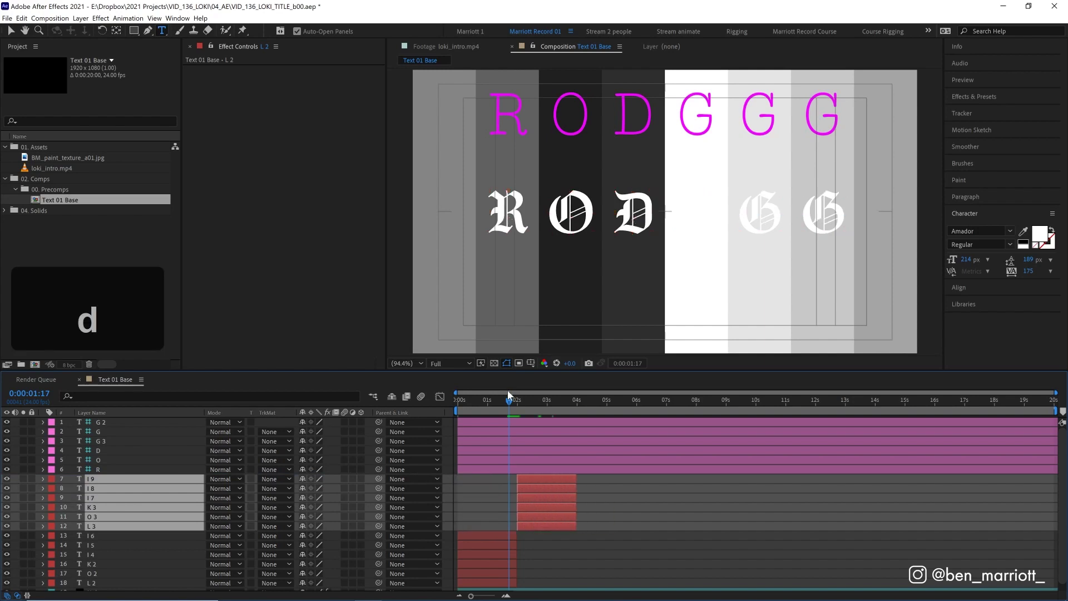
pyautogui.moveTo(513, 403); pyautogui.dragTo(537, 415)
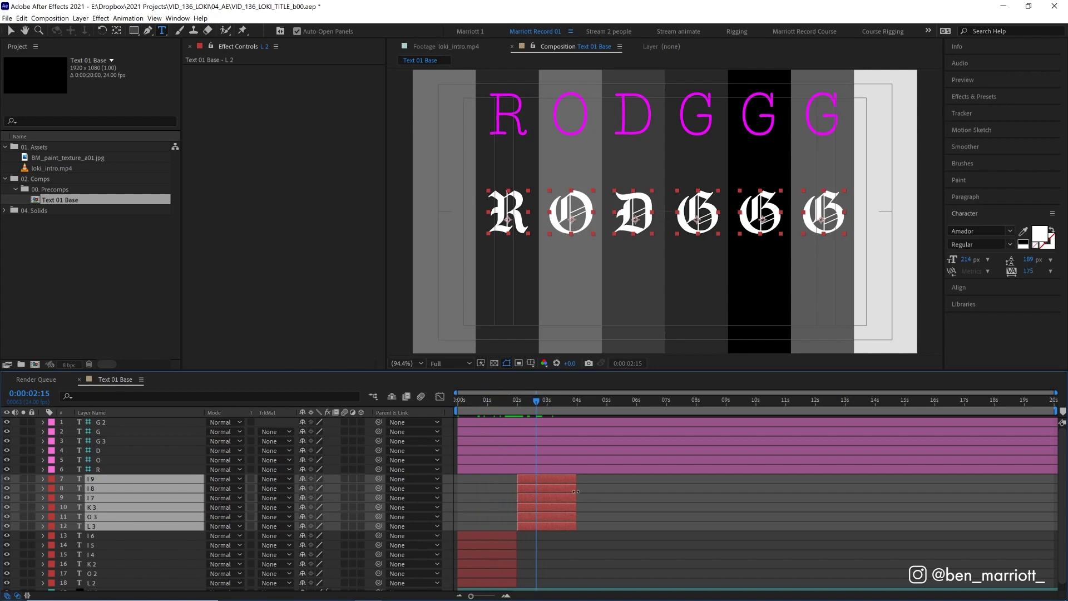
# Set the copied letters to ITC Galliard Pro Italic at 126 px
pyautogui.click(1009, 231)
pyautogui.click(890, 250)
pyautogui.moveTo(500, 406); pyautogui.dragTo(525, 402)
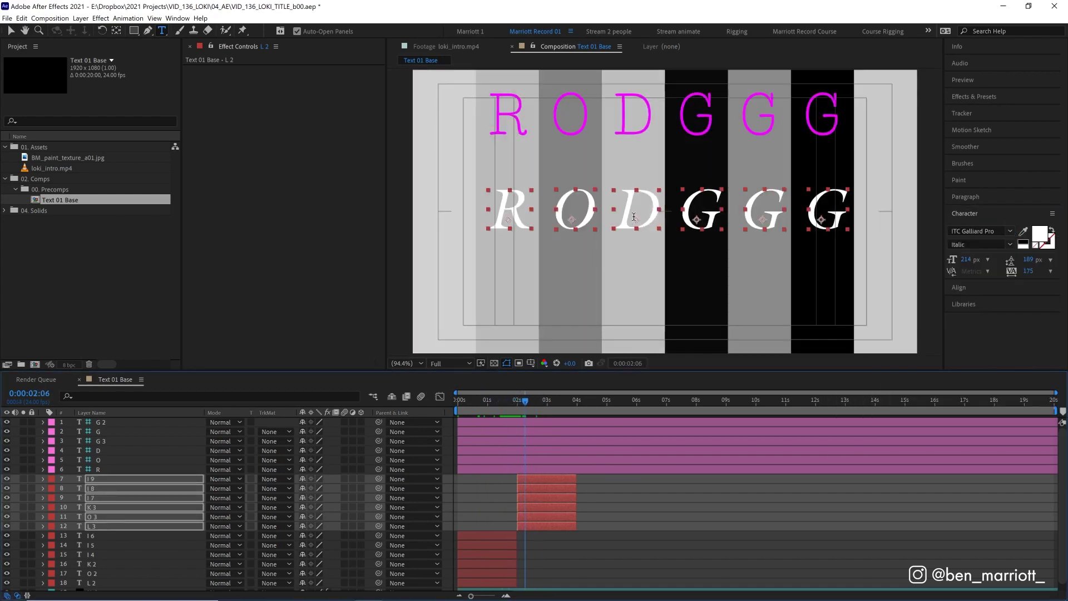
pyautogui.moveTo(957, 259); pyautogui.dragTo(906, 260)
pyautogui.hotkey('shift', 'Down')
pyautogui.hotkey('shift', 'Down')
pyautogui.hotkey('shift', 'Down')
pyautogui.hotkey('shift', 'Down')
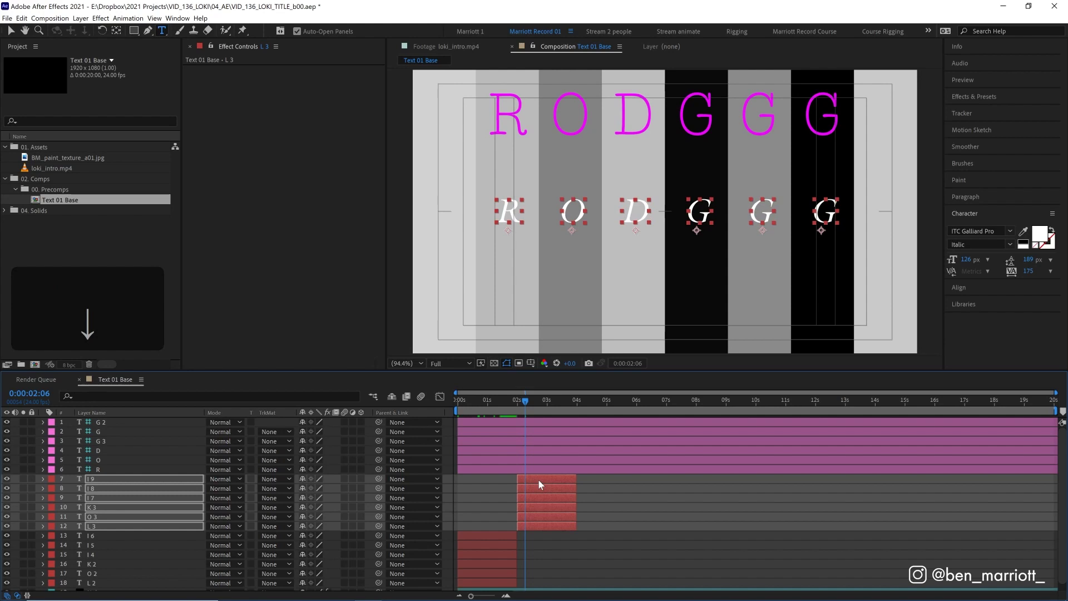
# Retype the pink R guide letter as M and preview both white rows following
pyautogui.click(535, 468)
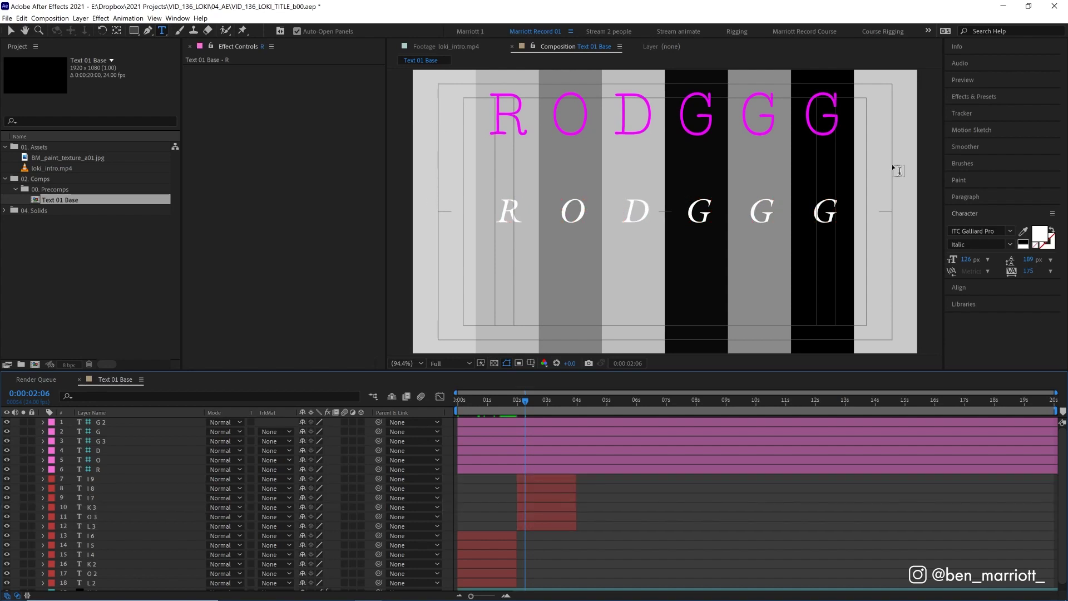
pyautogui.doubleClick(522, 468)
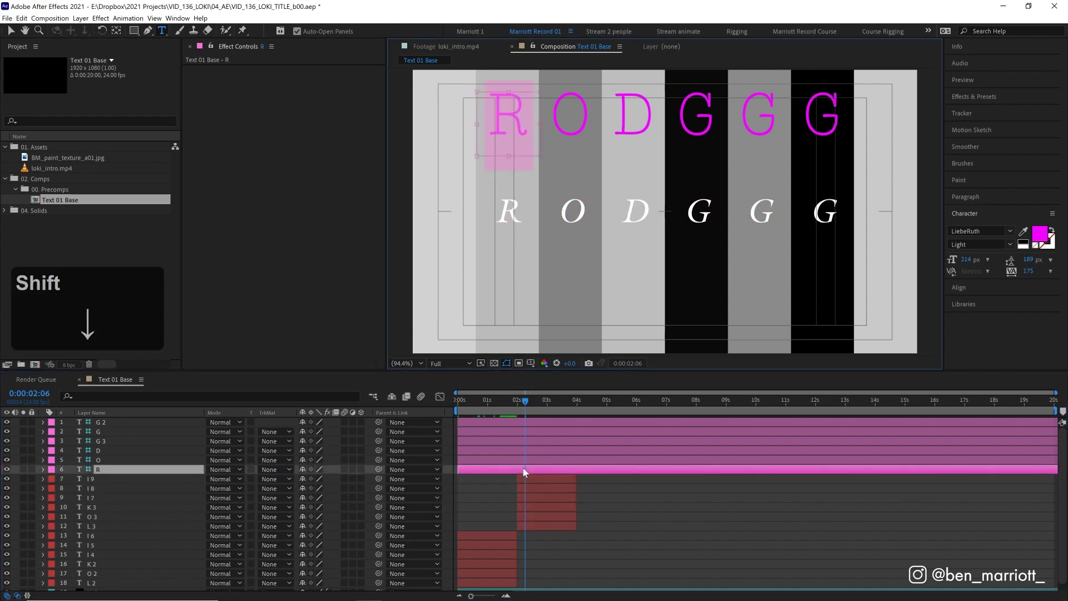
pyautogui.write('M')
pyautogui.click(537, 425)
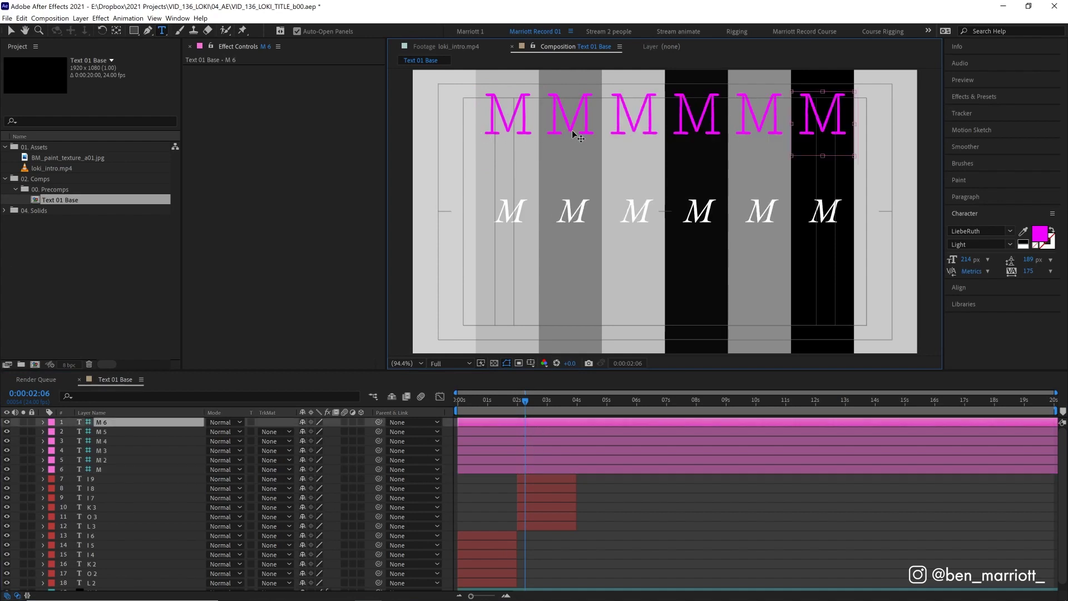
pyautogui.moveTo(525, 401)
pyautogui.mouseDown()
pyautogui.moveTo(484, 402)
pyautogui.moveTo(532, 402)
pyautogui.mouseUp()
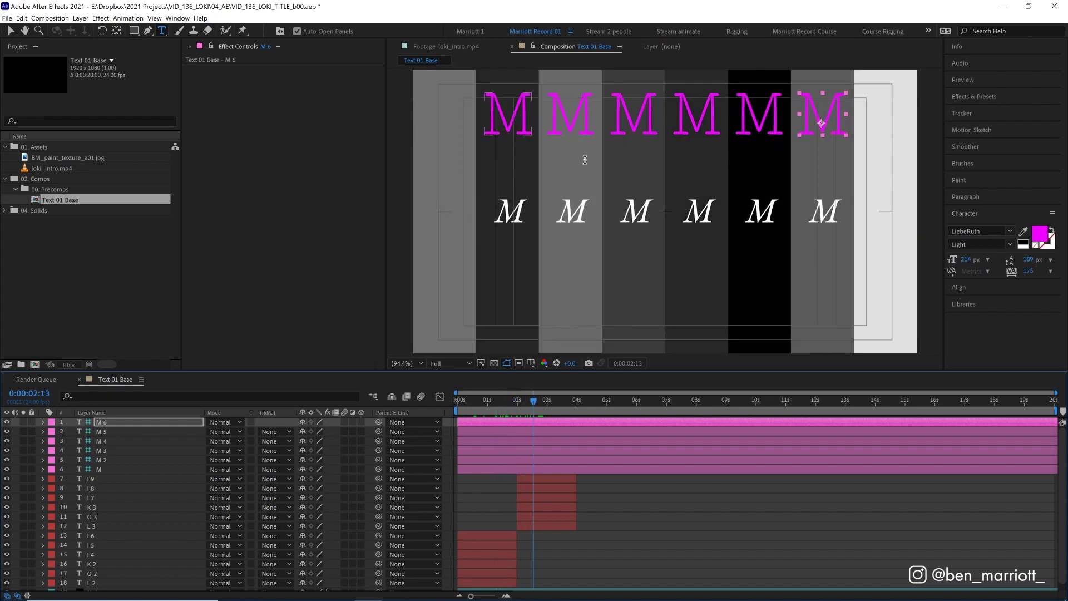
pyautogui.click(547, 504)
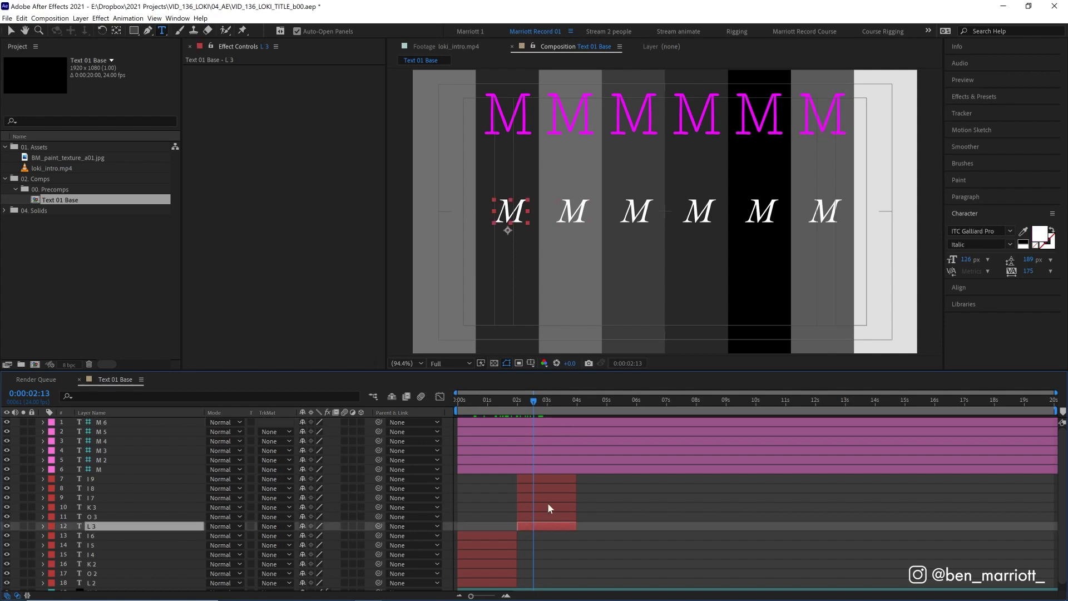
# Give the copied white letters Benguiat Pro ITC, then Korolev Compressed, starting at the playhead
pyautogui.keyDown('shift'); pyautogui.click(542, 479); pyautogui.keyUp('shift')
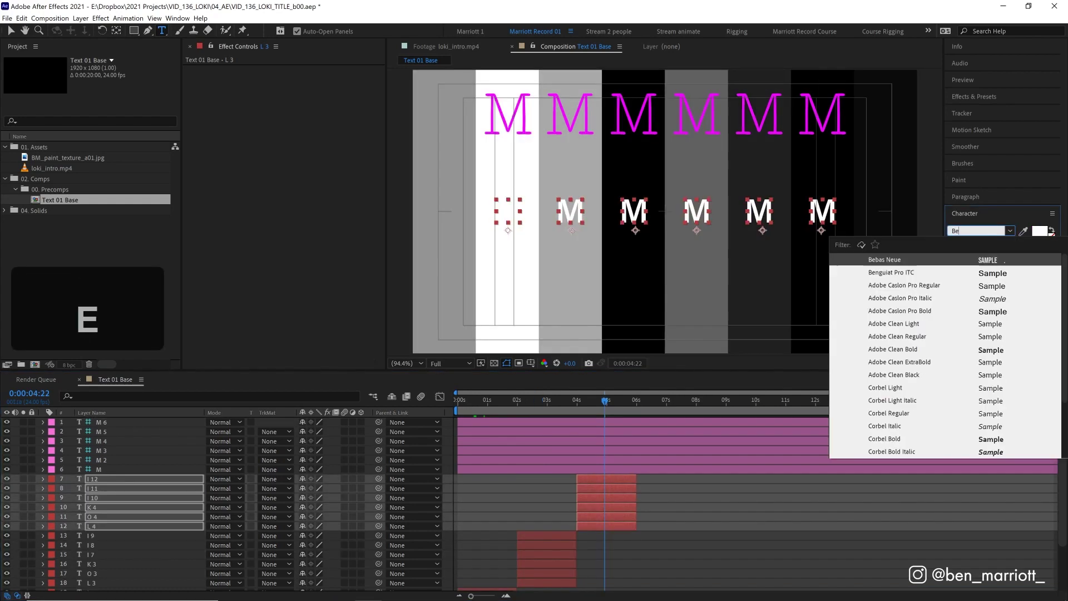
pyautogui.write('n')
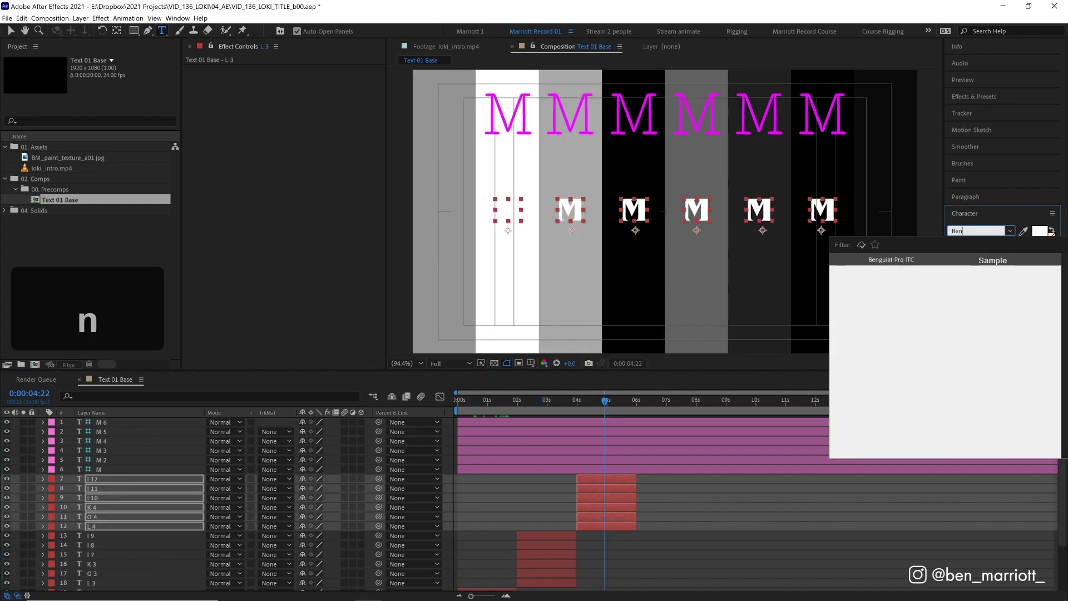
pyautogui.click(951, 258)
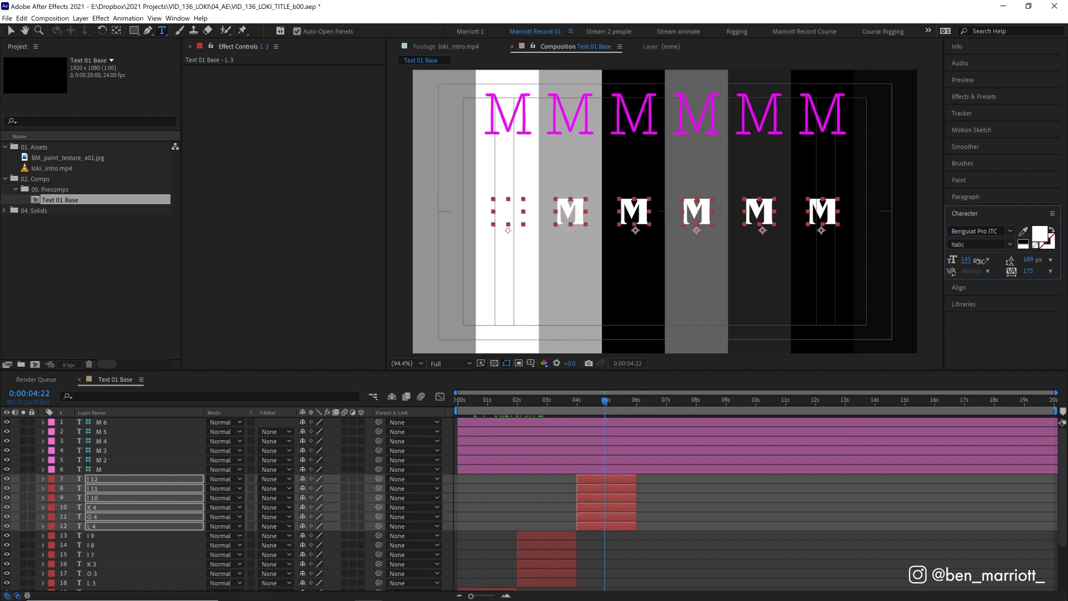
pyautogui.hotkey('ctrl', '[')
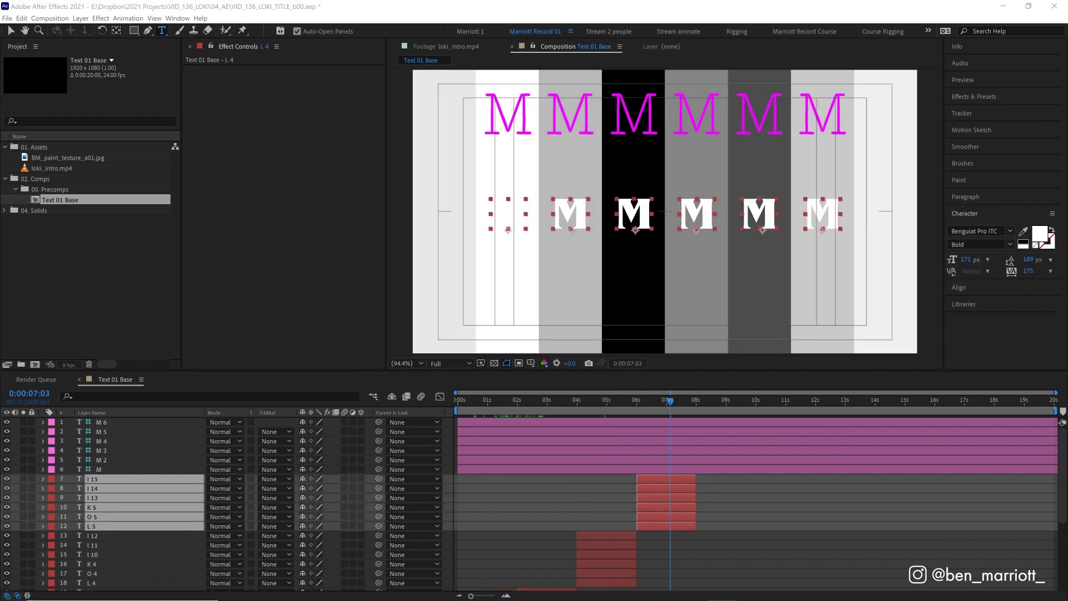
pyautogui.click(993, 234)
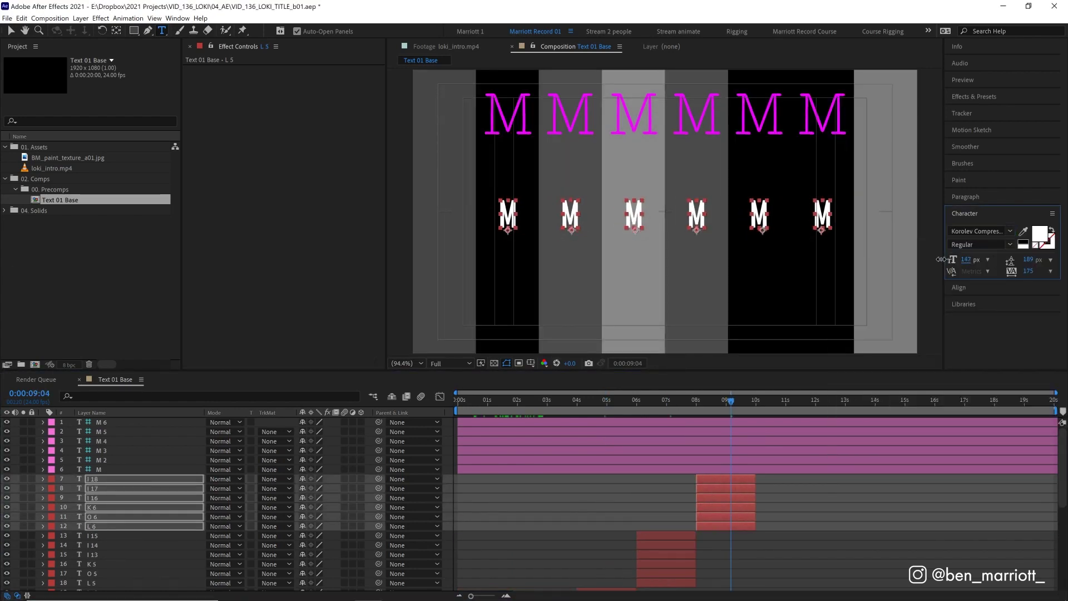
# Duplicate the letter set and set its font to Proxima Nova Black
pyautogui.hotkey('ctrl', 'd')
pyautogui.click(979, 231)
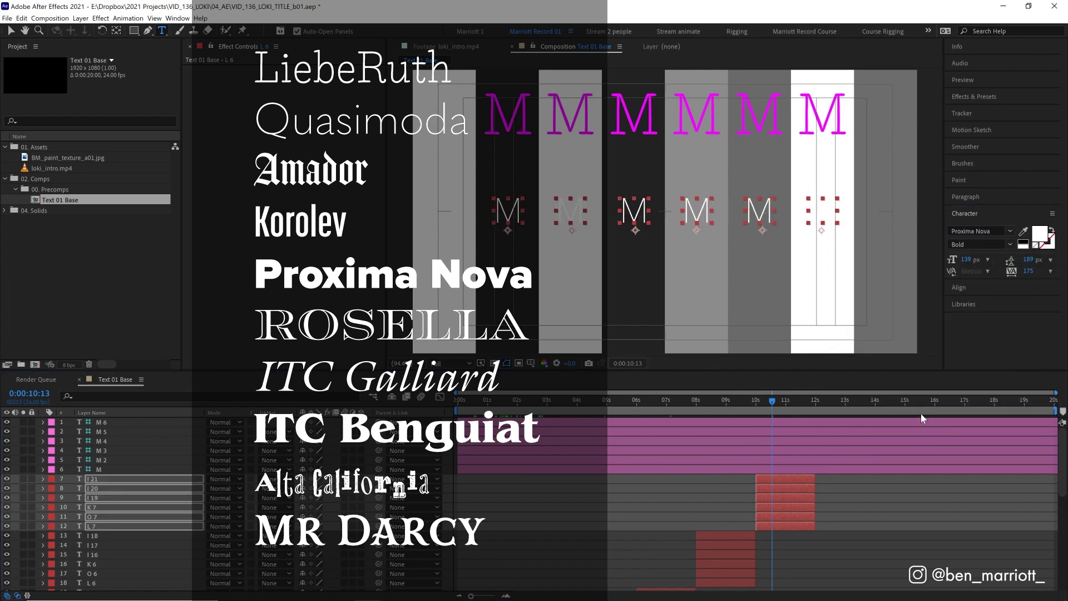
pyautogui.click(791, 529)
# Add a Quasimoda ExtraLight copy at 231 px, starting at the playhead
pyautogui.hotkey('ctrl', 'd')
pyautogui.press('[')
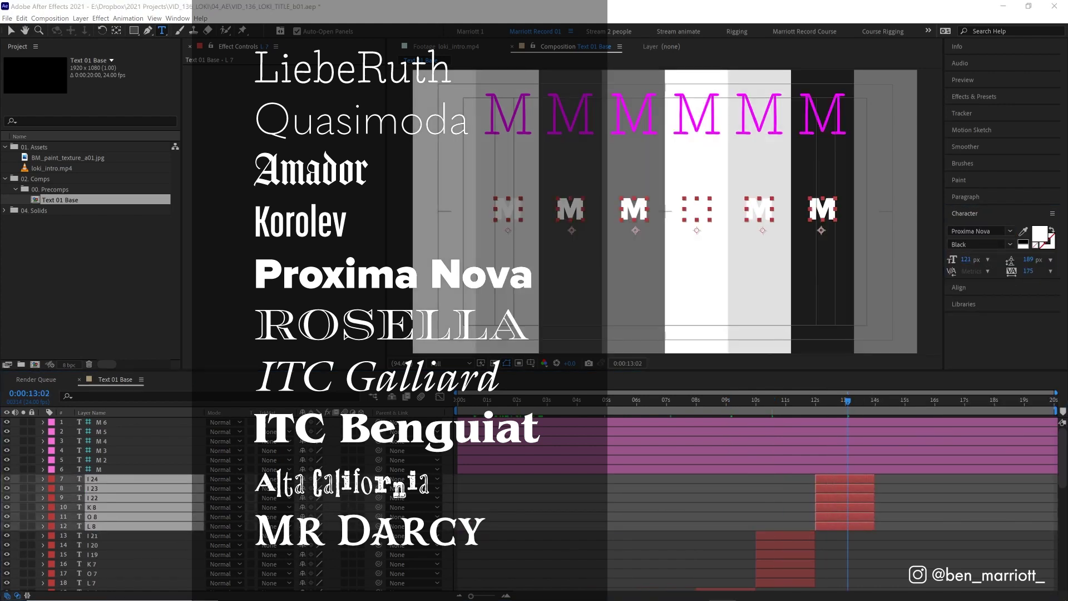
pyautogui.click(979, 231)
pyautogui.write('qu')
pyautogui.click(967, 266)
pyautogui.moveTo(967, 259); pyautogui.dragTo(996, 259)
pyautogui.click(979, 244)
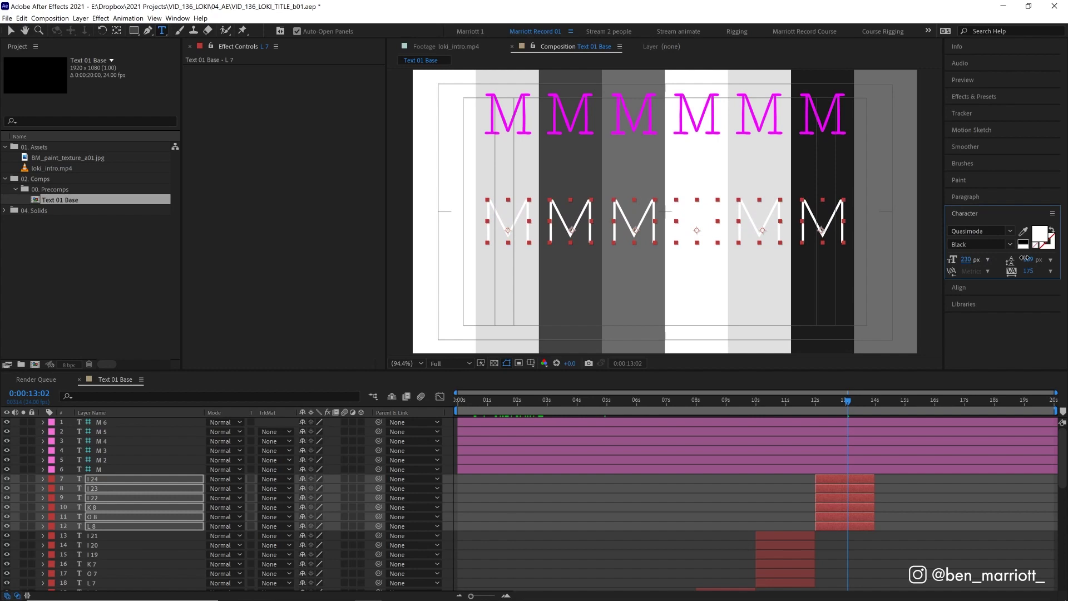
# Add a LiebeRuth copy of the letters at 112 px, starting at the playhead
pyautogui.hotkey('ctrl', 'd')
pyautogui.press('[')
pyautogui.click(981, 231)
pyautogui.write('lie')
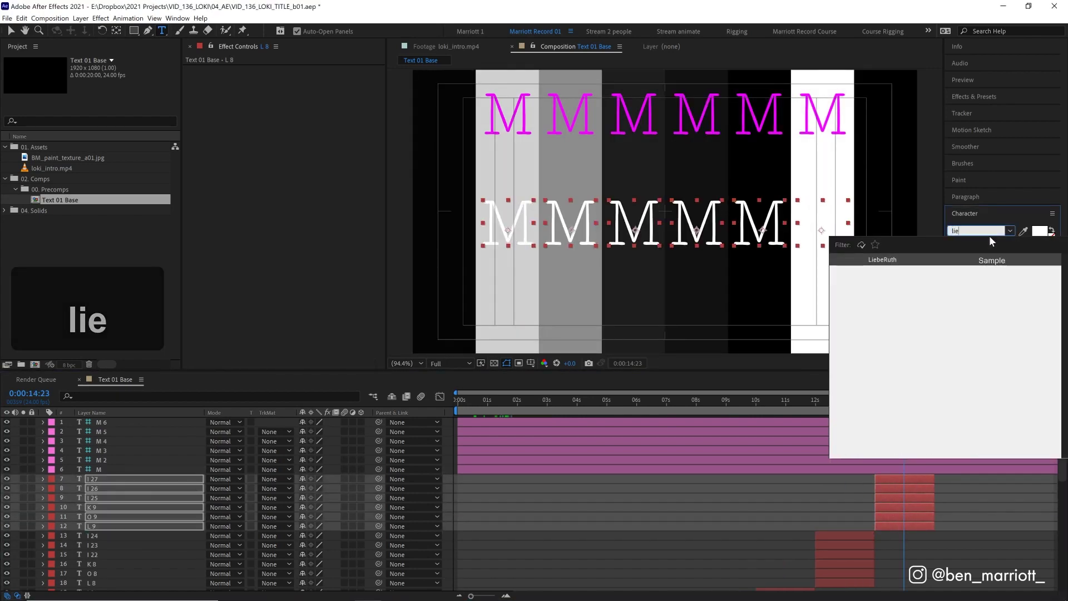
pyautogui.press('Return')
pyautogui.moveTo(966, 259); pyautogui.dragTo(908, 268)
# Add a Rosella copy of the letters starting at the playhead
pyautogui.hotkey('ctrl', 'd')
pyautogui.press('[')
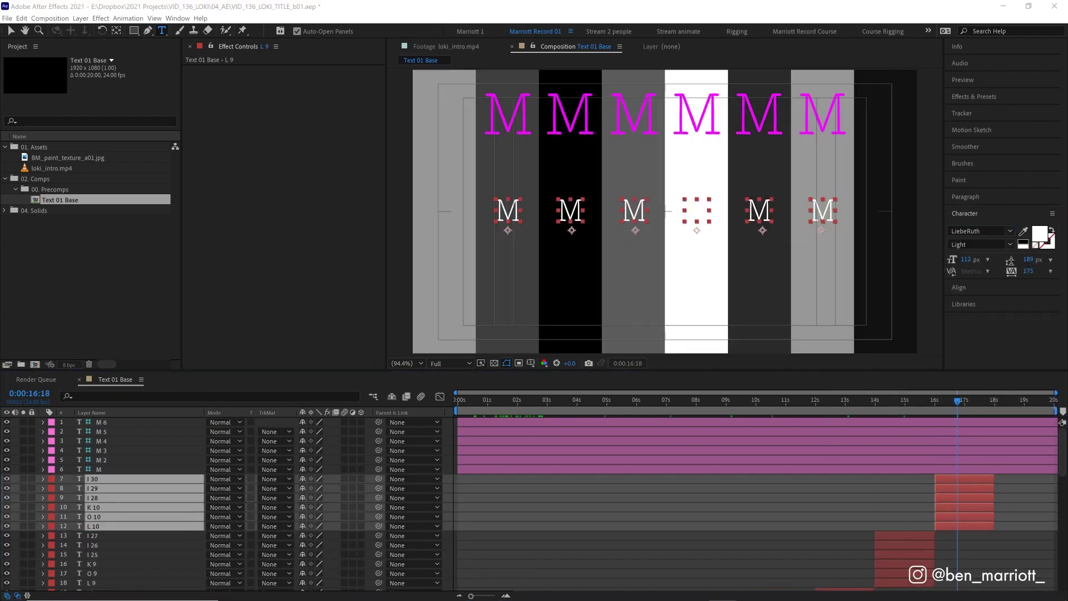
pyautogui.click(979, 231)
pyautogui.click(953, 285)
# Add a final copy and give each of the three white Ms a different font style
pyautogui.hotkey('ctrl', 'd')
pyautogui.press('[')
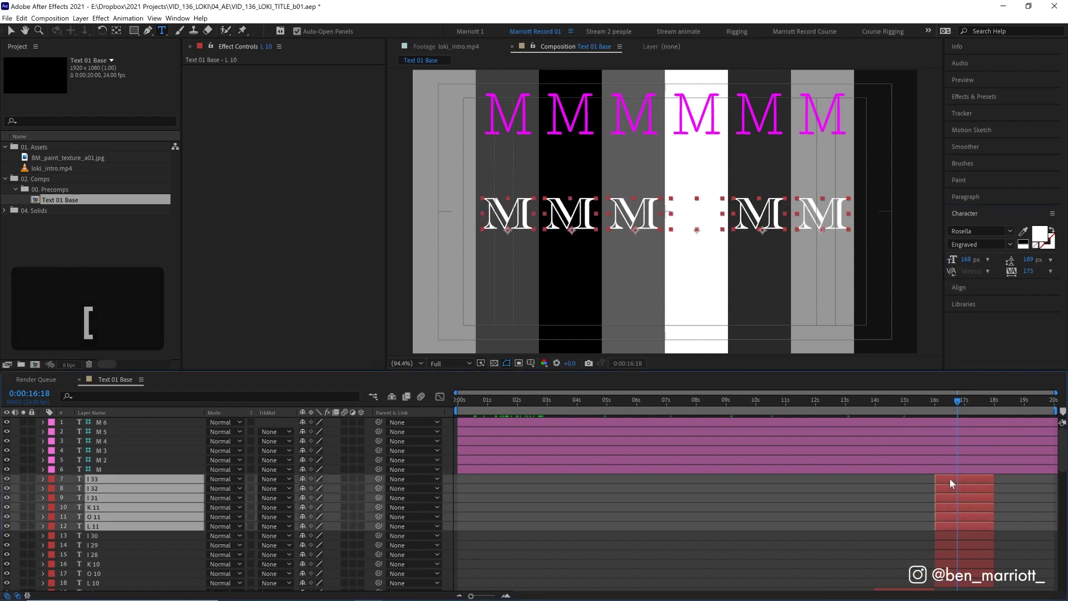
pyautogui.hotkey('ctrl', 'Up')
pyautogui.click(980, 244)
pyautogui.click(951, 272)
pyautogui.hotkey('ctrl', 'Up')
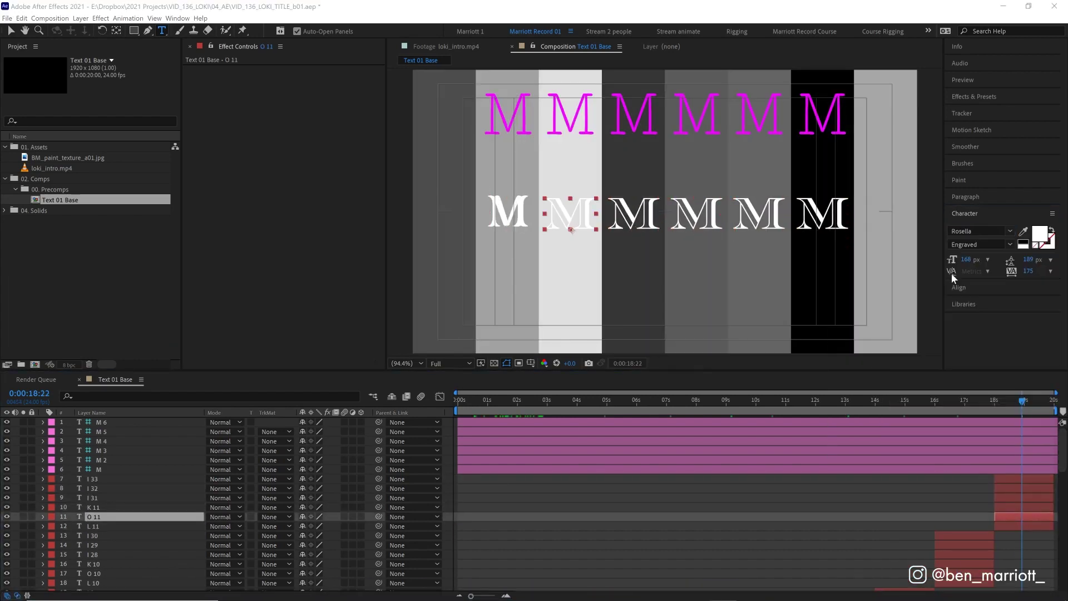
pyautogui.click(979, 244)
pyautogui.click(975, 241)
pyautogui.hotkey('ctrl', 'Up')
pyautogui.click(975, 240)
pyautogui.click(975, 251)
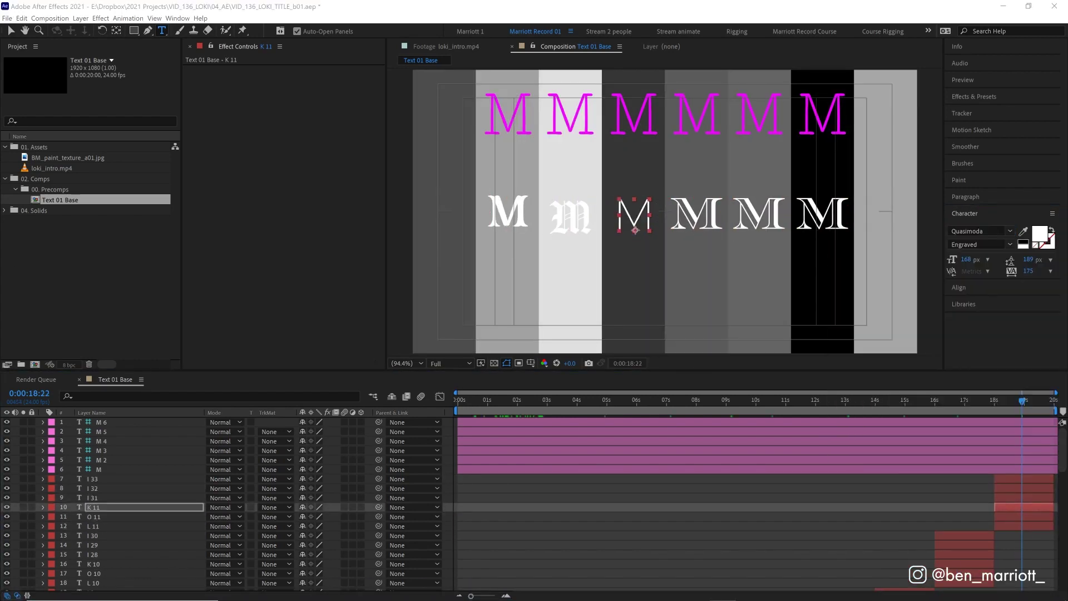
pyautogui.hotkey('ctrl', 'Up')
pyautogui.click(980, 231)
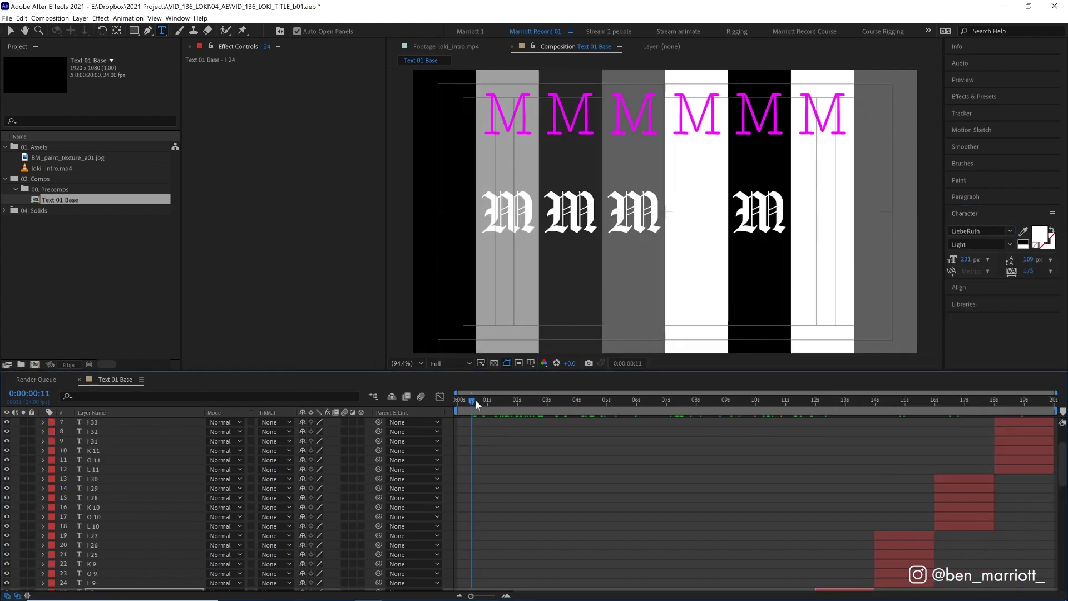
pyautogui.moveTo(477, 405); pyautogui.dragTo(754, 402)
pyautogui.moveTo(822, 399); pyautogui.dragTo(1022, 399)
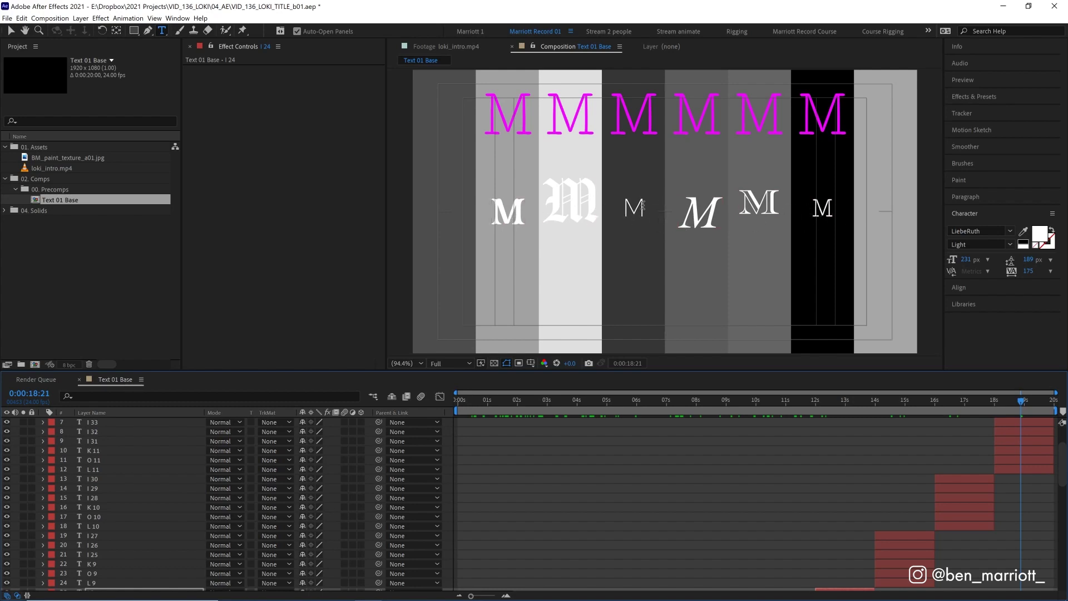
# Delete the two outer pink letters, retype the next as L, and preview the LOKI fonts
pyautogui.scroll(3, 808, 448)
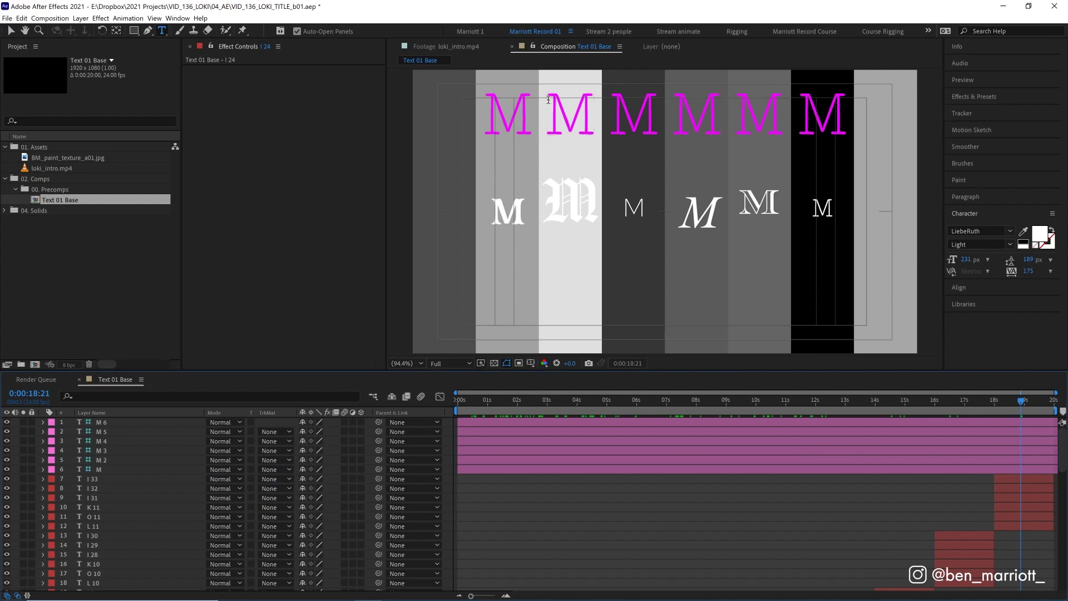
pyautogui.click(574, 471)
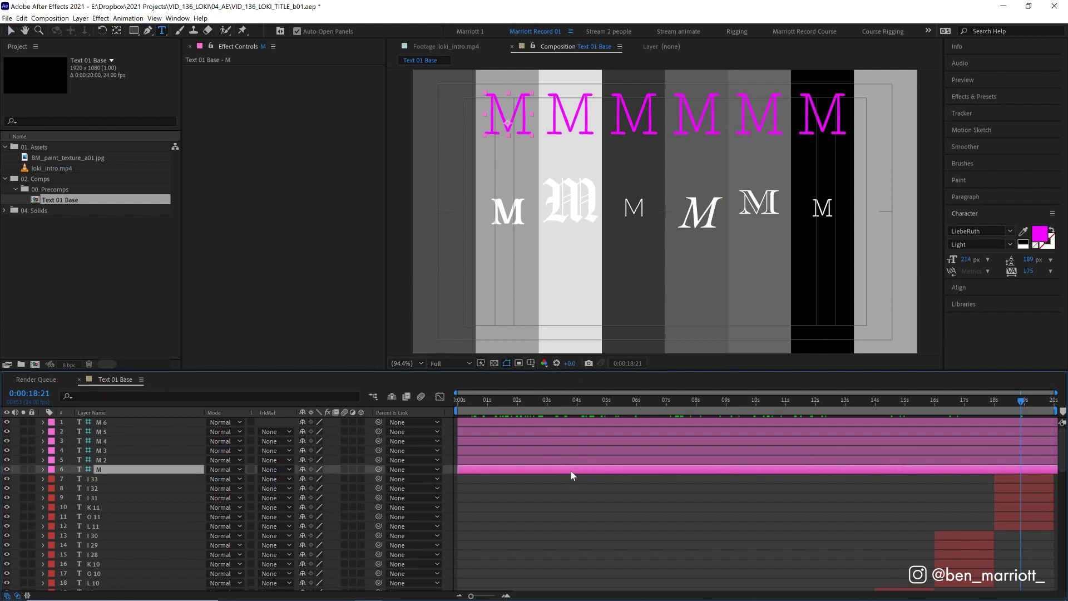
pyautogui.doubleClick(569, 470)
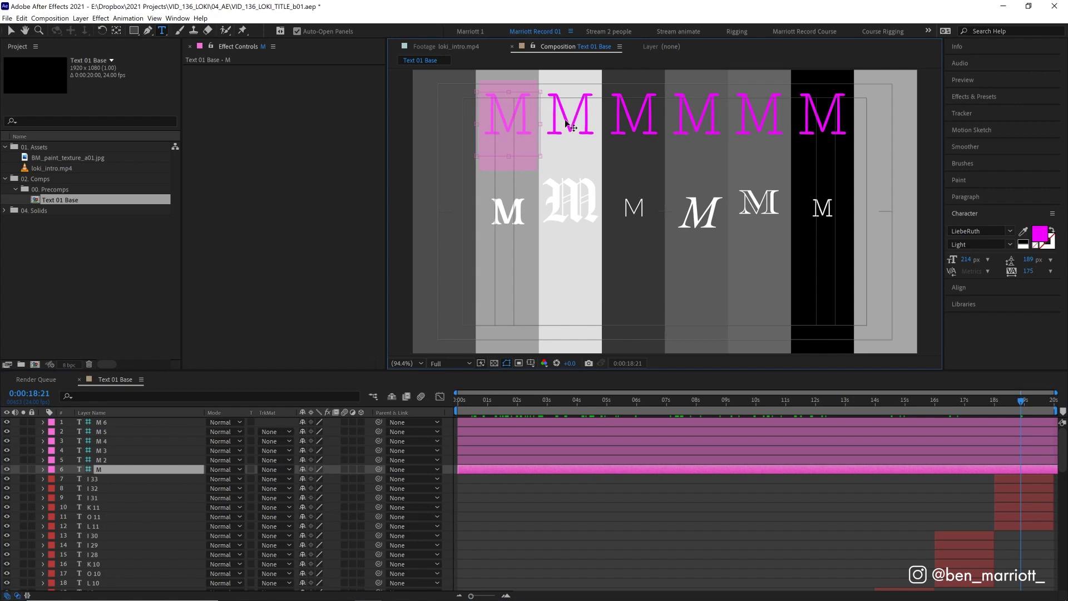
pyautogui.press('BackSpace')
pyautogui.doubleClick(562, 422)
pyautogui.press('BackSpace')
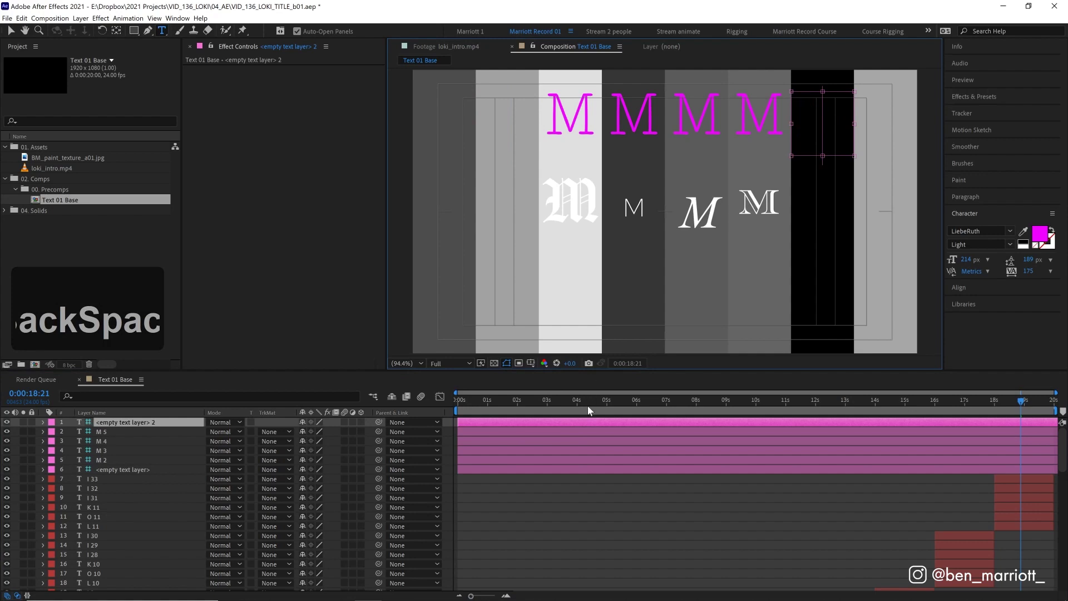
pyautogui.doubleClick(548, 459)
pyautogui.write('L')
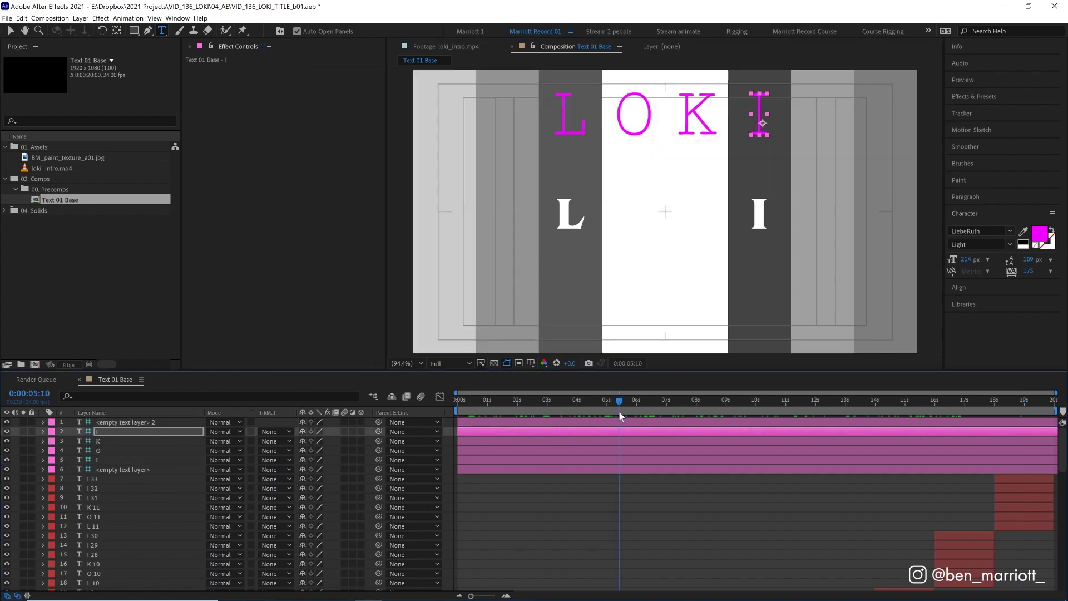
pyautogui.moveTo(620, 416); pyautogui.dragTo(960, 395)
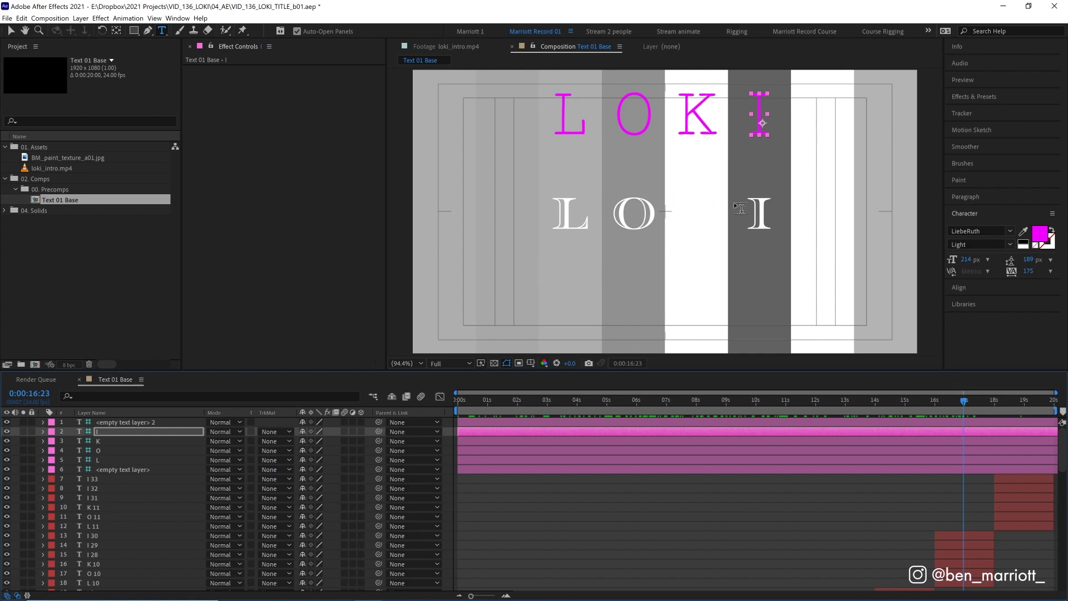
# Hide the Noise background and nest Text 01 Base in a new composition
pyautogui.scroll(-10, 157, 461)
pyautogui.click(7, 585)
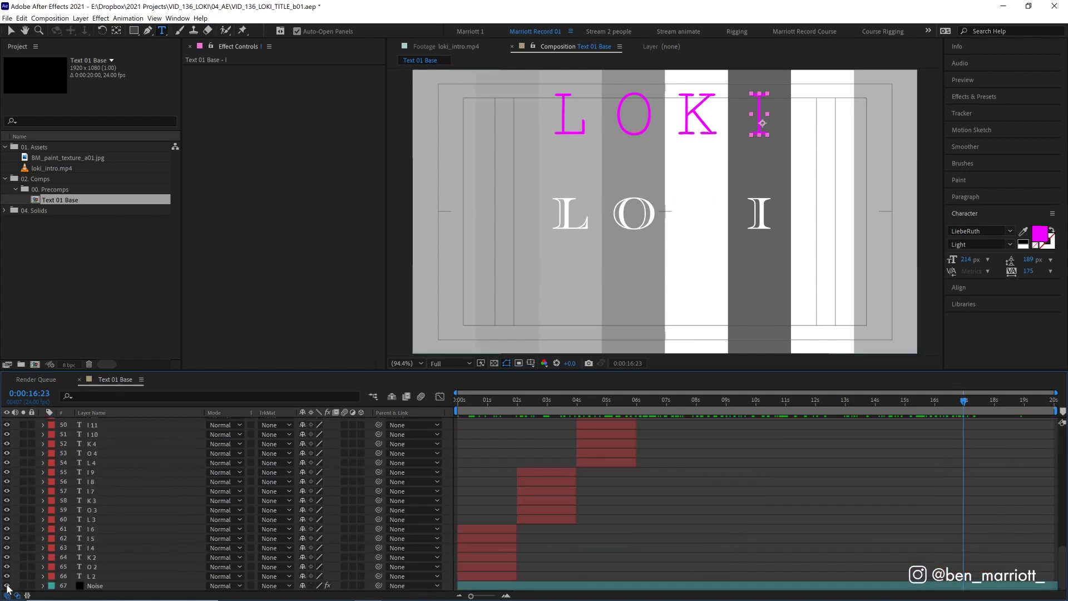
pyautogui.click(58, 201)
pyautogui.moveTo(58, 207); pyautogui.dragTo(35, 365)
# Rename the duplicated precomp to 'Text 02 Random'
pyautogui.press('Return')
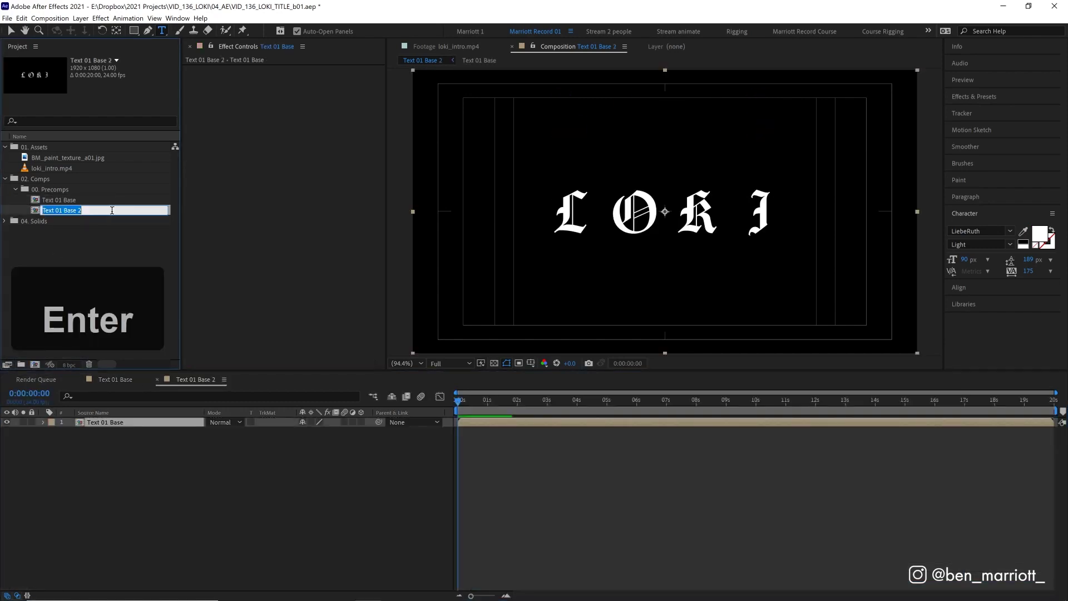
pyautogui.write('Text 02 Random')
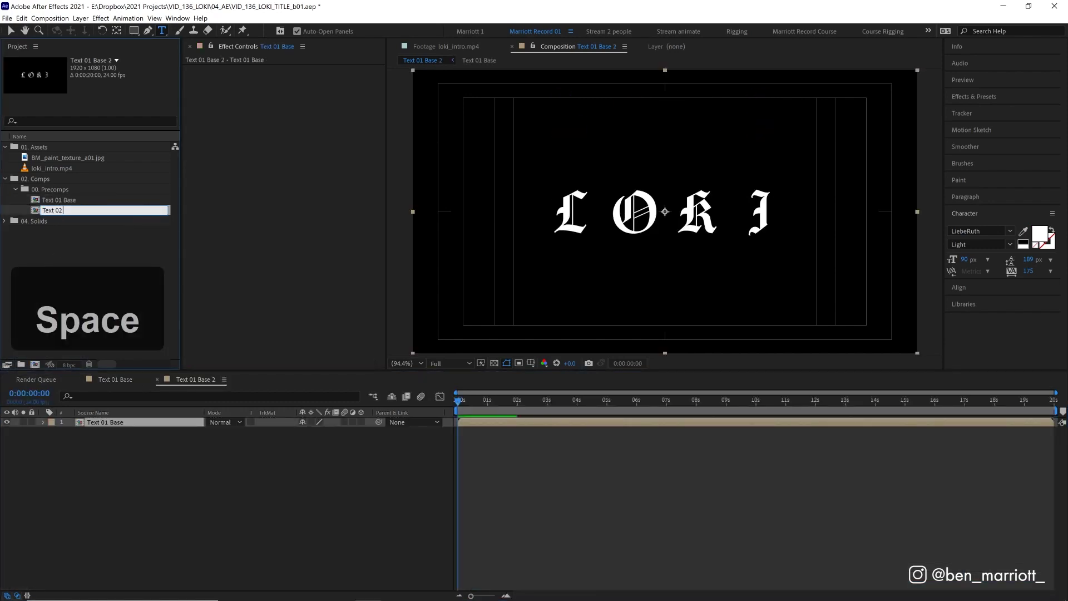
pyautogui.press('Return')
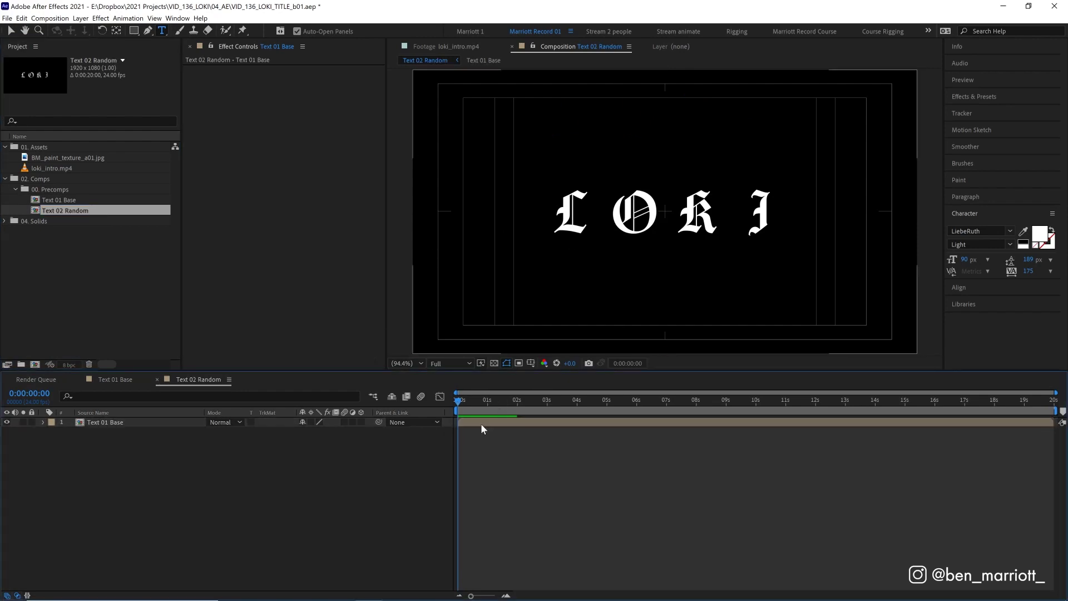
# Paste a visible copy of the Noise layer below Text 01 Base in Text 02 Random, then preview
pyautogui.doubleClick(481, 423)
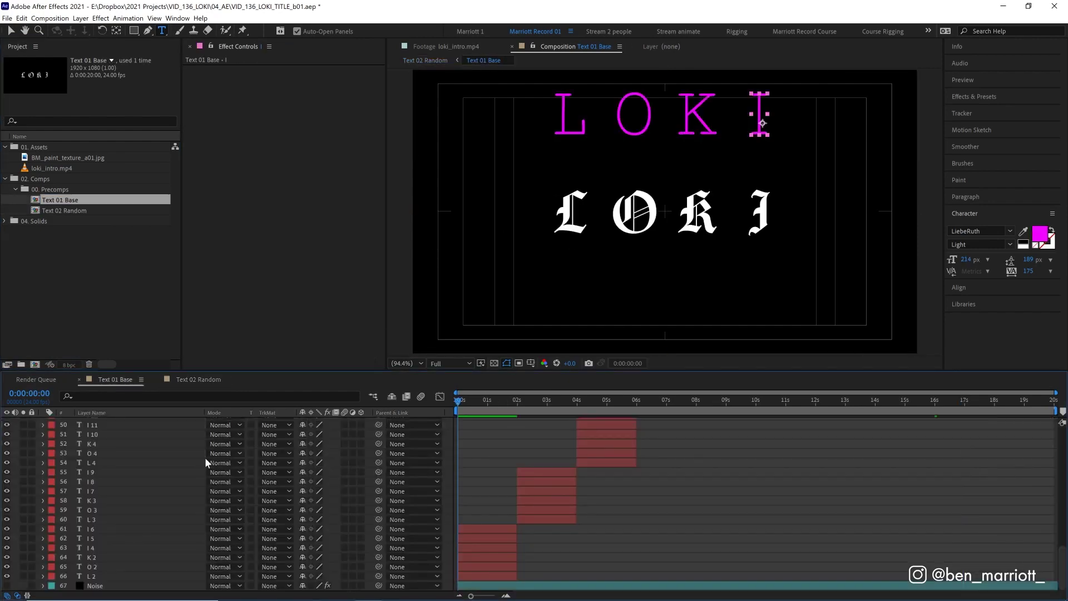
pyautogui.click(94, 585)
pyautogui.hotkey('ctrl', 'c')
pyautogui.click(198, 379)
pyautogui.hotkey('ctrl', 'v')
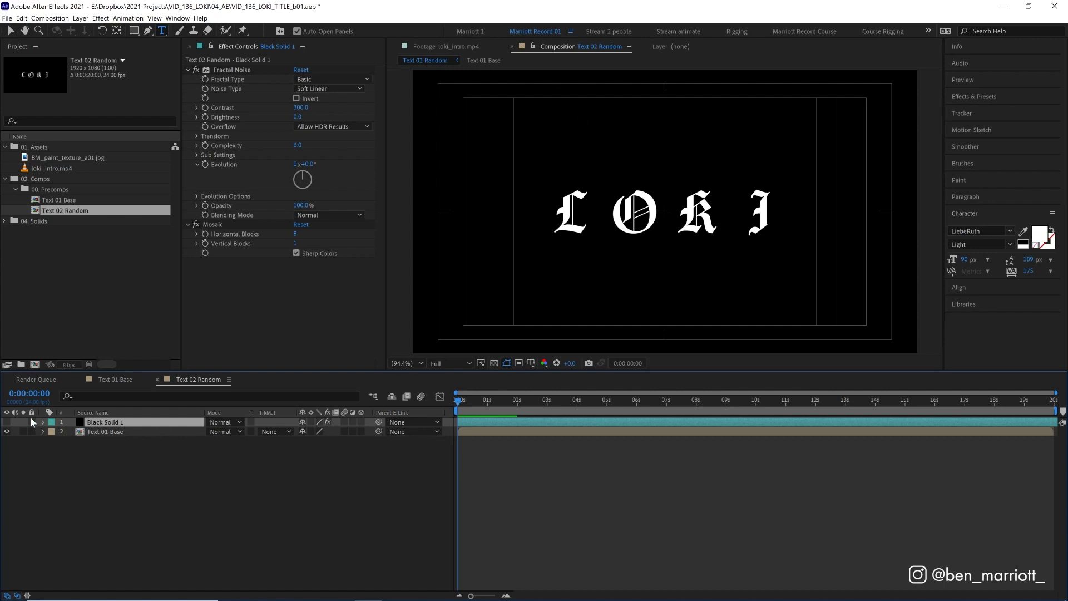
pyautogui.click(7, 422)
pyautogui.moveTo(129, 424); pyautogui.dragTo(138, 435)
pyautogui.press('space')
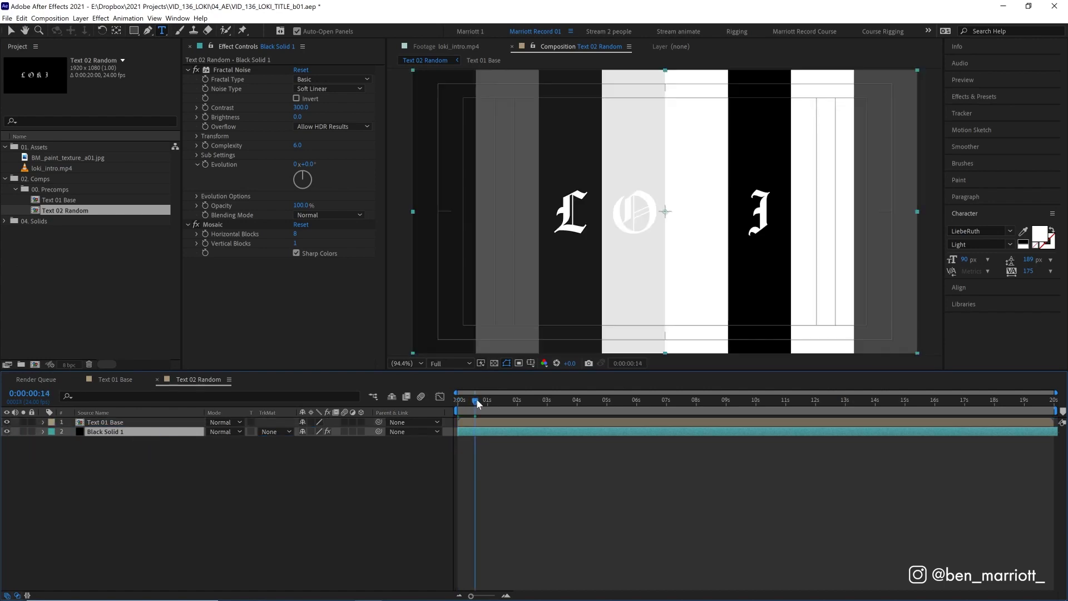
pyautogui.click(461, 400)
pyautogui.click(460, 401)
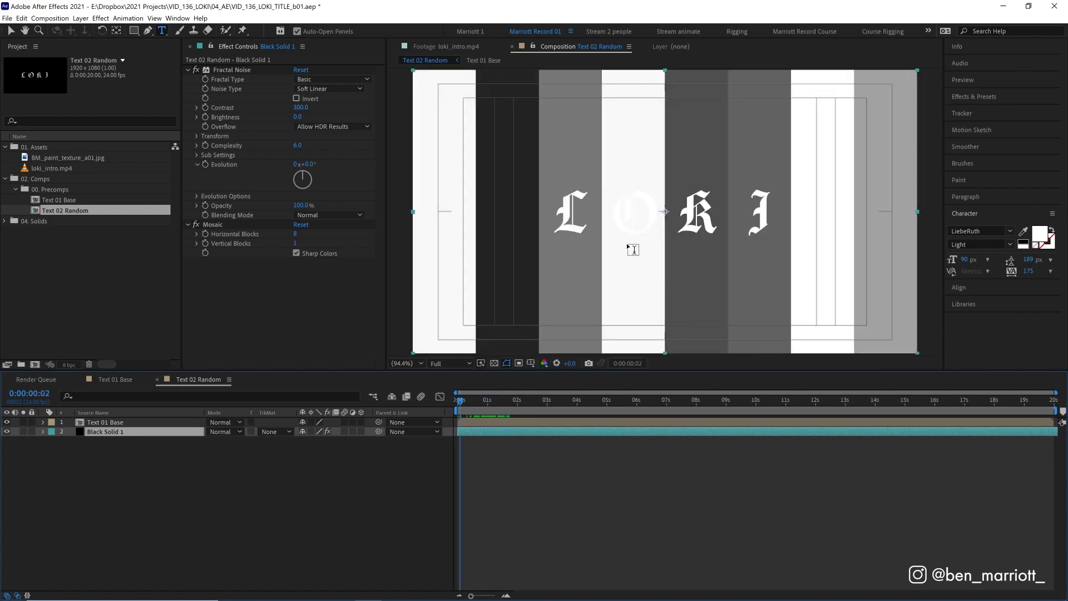
# Apply the Time Displacement effect to the Text 01 Base layer
pyautogui.click(494, 422)
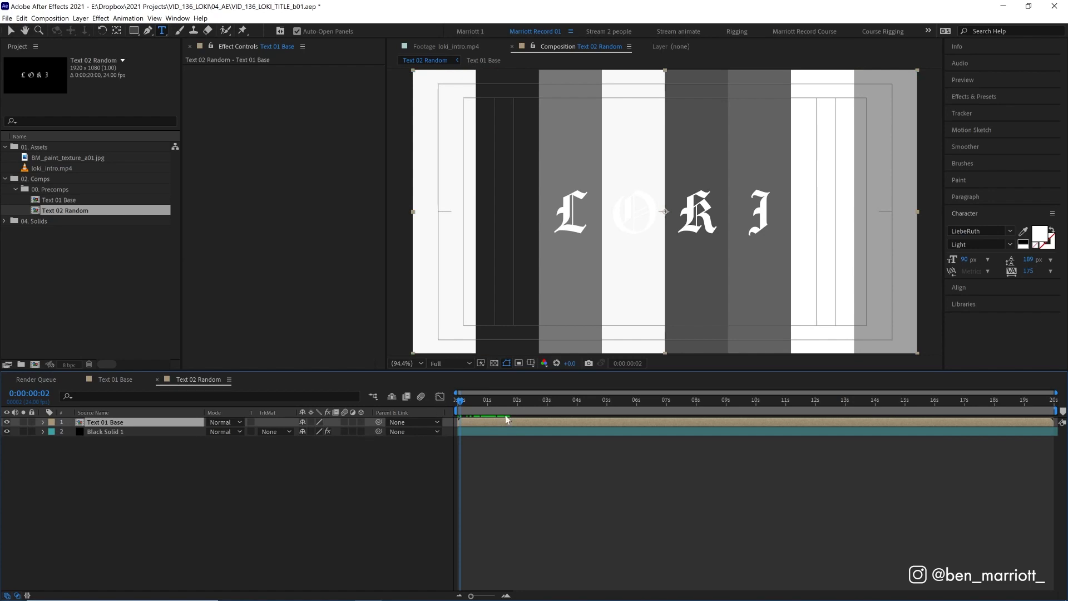
pyautogui.hotkey('ctrl', '5')
pyautogui.write('mosa')
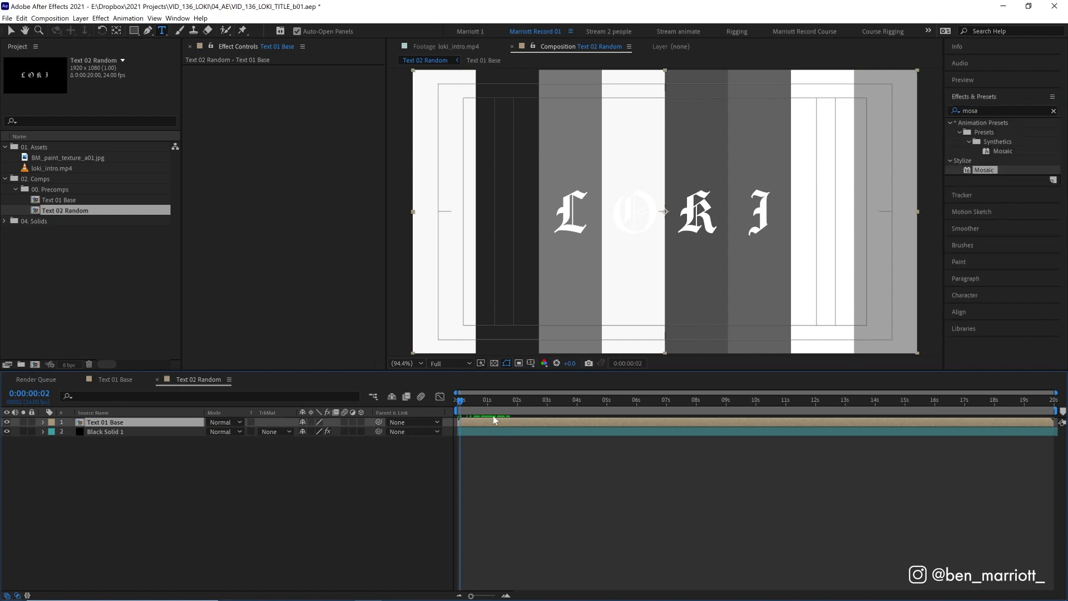
pyautogui.doubleClick(989, 109)
pyautogui.write('time')
pyautogui.moveTo(1014, 265); pyautogui.dragTo(217, 81)
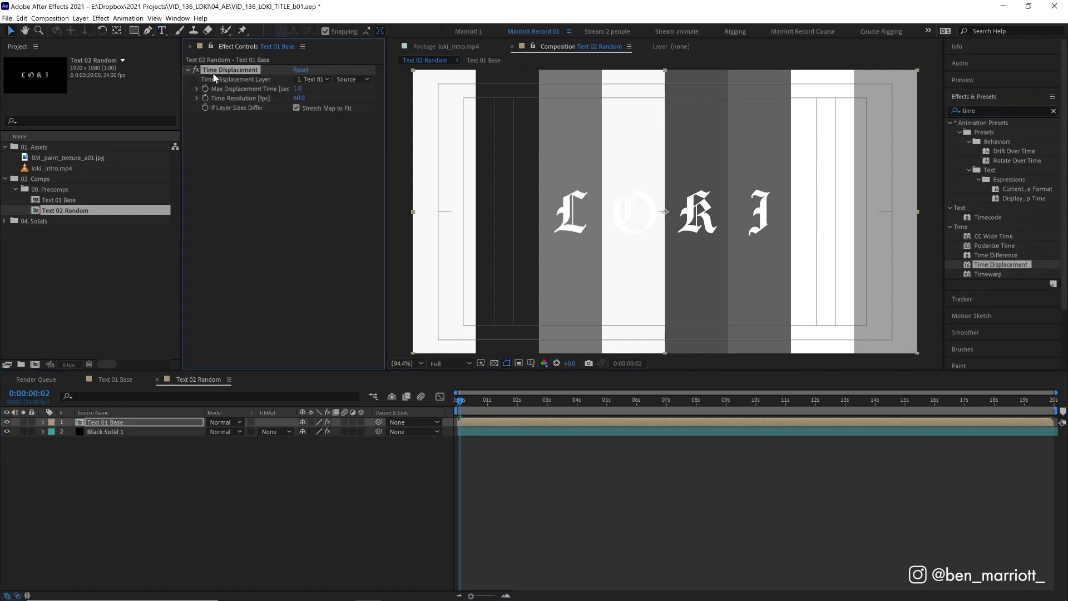
# Set the Time Displacement map layer to Noise with Effects & Masks
pyautogui.click(301, 80)
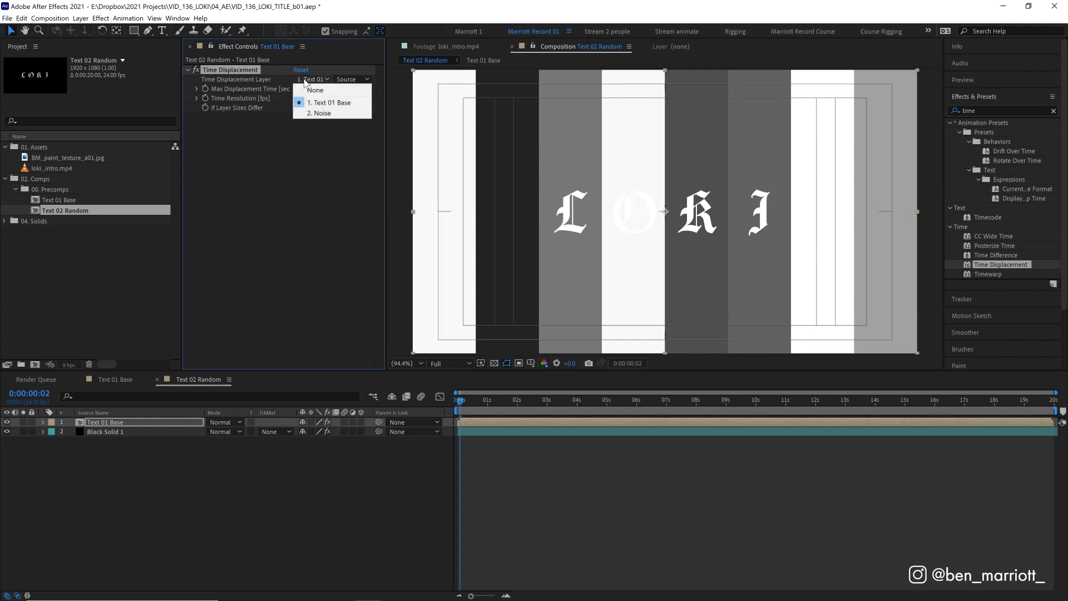
pyautogui.click(321, 114)
pyautogui.click(345, 79)
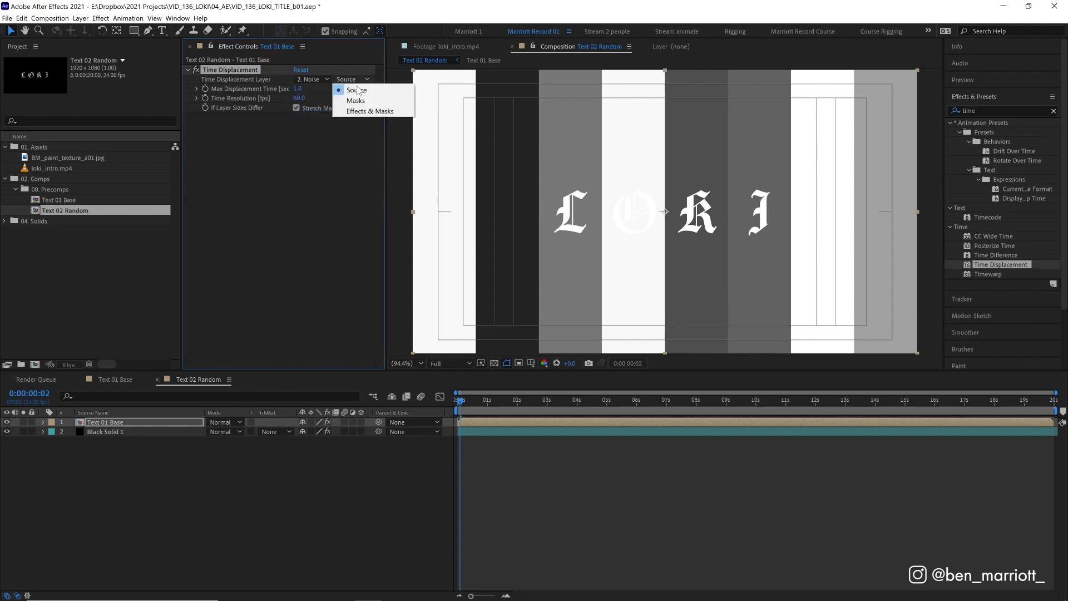
pyautogui.click(367, 113)
pyautogui.click(142, 414)
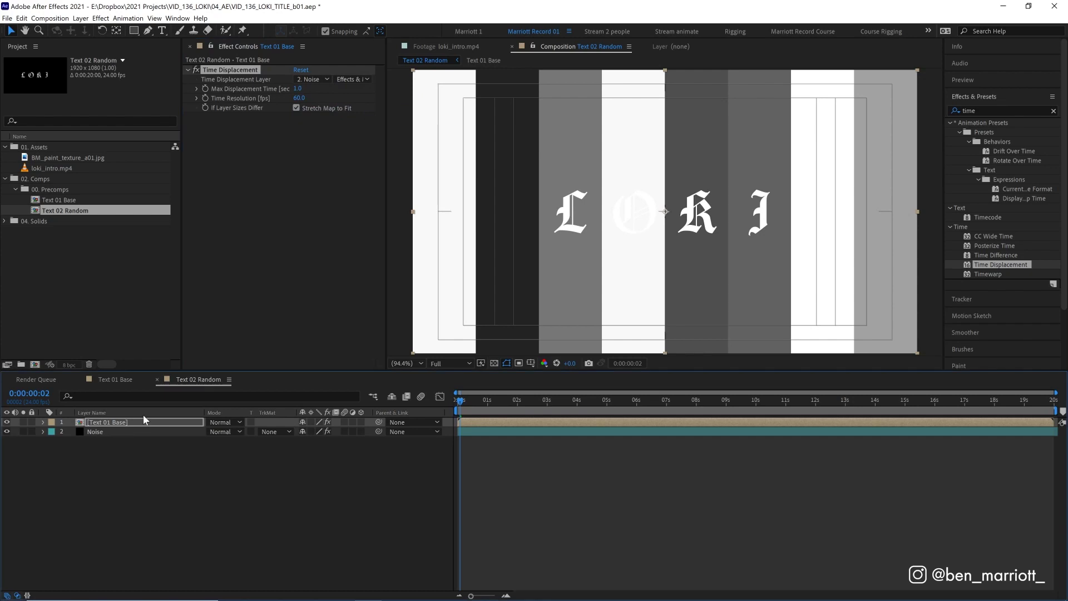
pyautogui.click(131, 432)
pyautogui.click(121, 423)
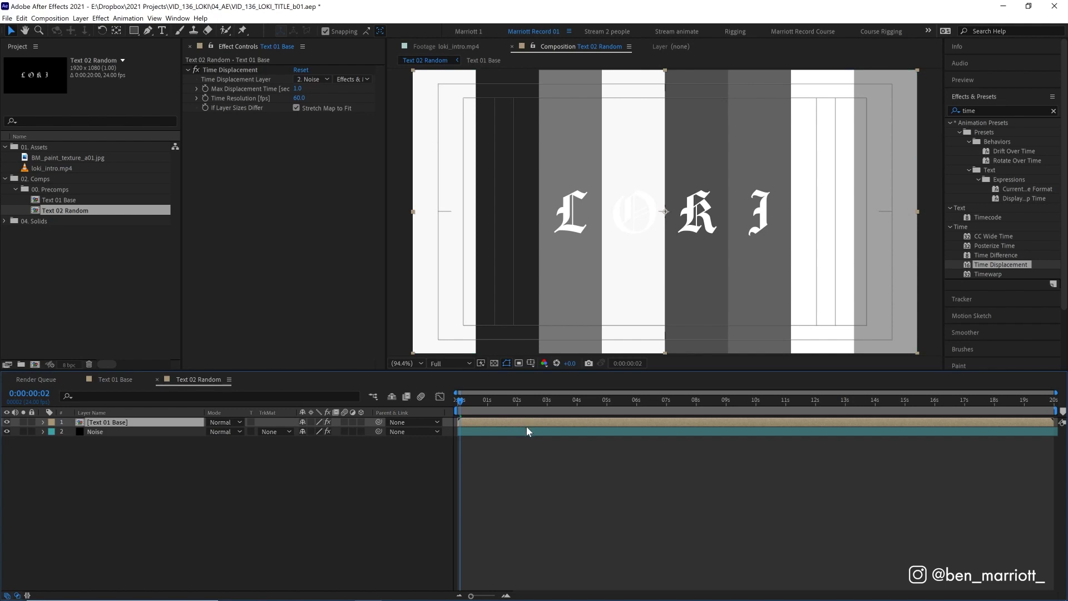
# Set Max Displacement Time to 20 seconds and scrub to see the letters change
pyautogui.click(295, 89)
pyautogui.write('20')
pyautogui.press('Return')
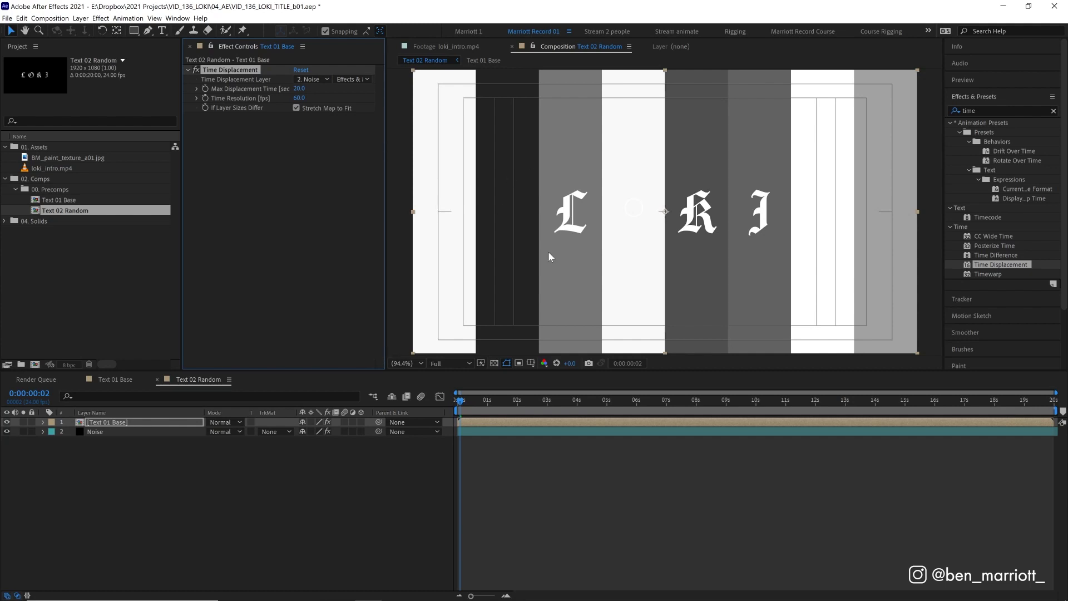
pyautogui.moveTo(504, 399); pyautogui.dragTo(591, 393)
# Apply Posterize Time to Text 01 Base with a frame rate of 3
pyautogui.click(1001, 110)
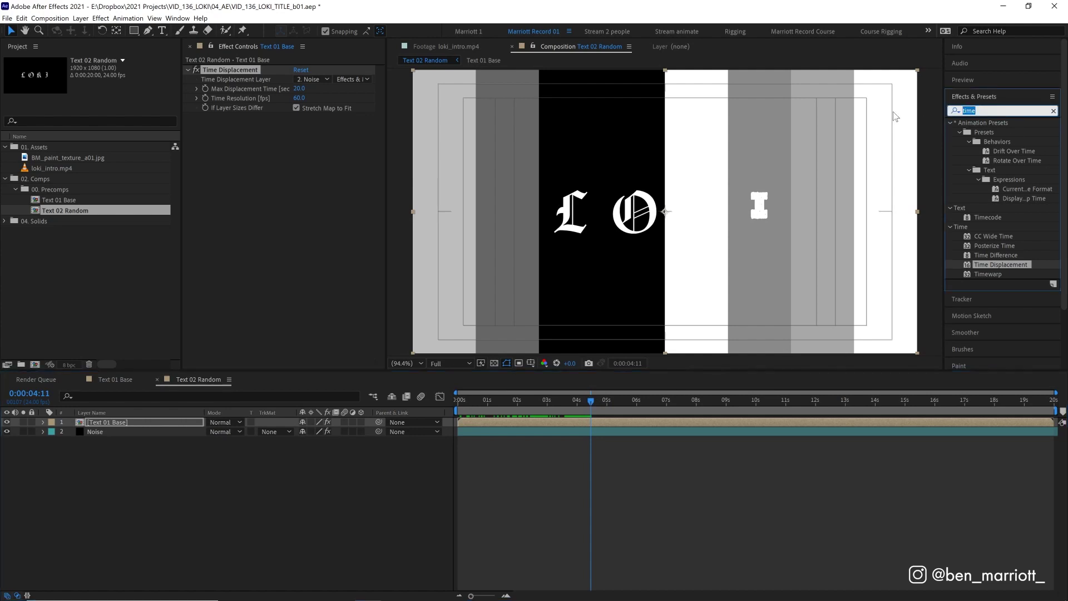
pyautogui.write('poster')
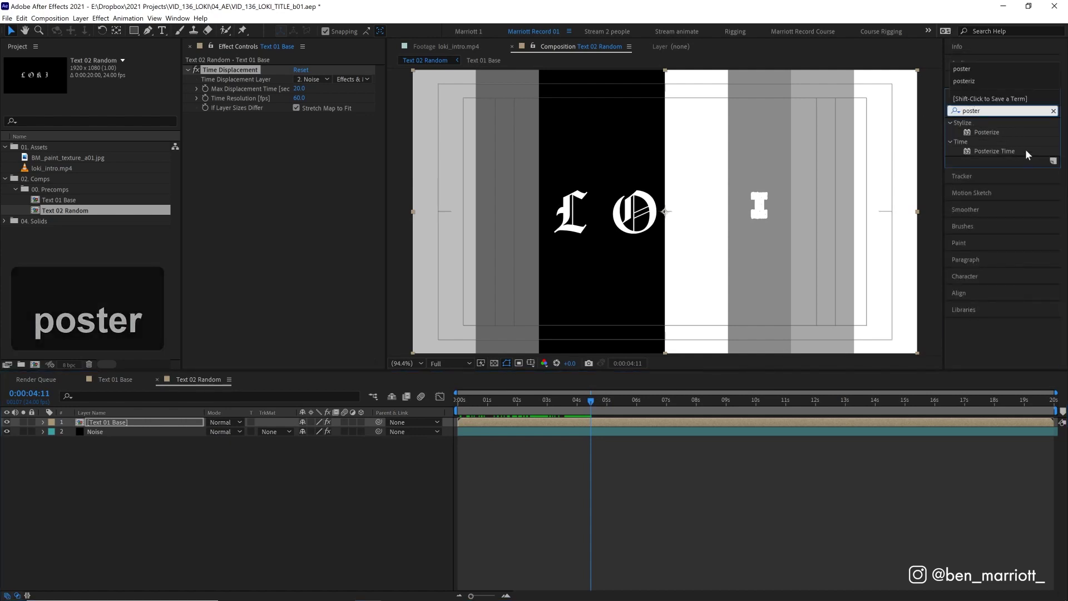
pyautogui.moveTo(994, 151); pyautogui.dragTo(314, 126)
pyautogui.click(299, 126)
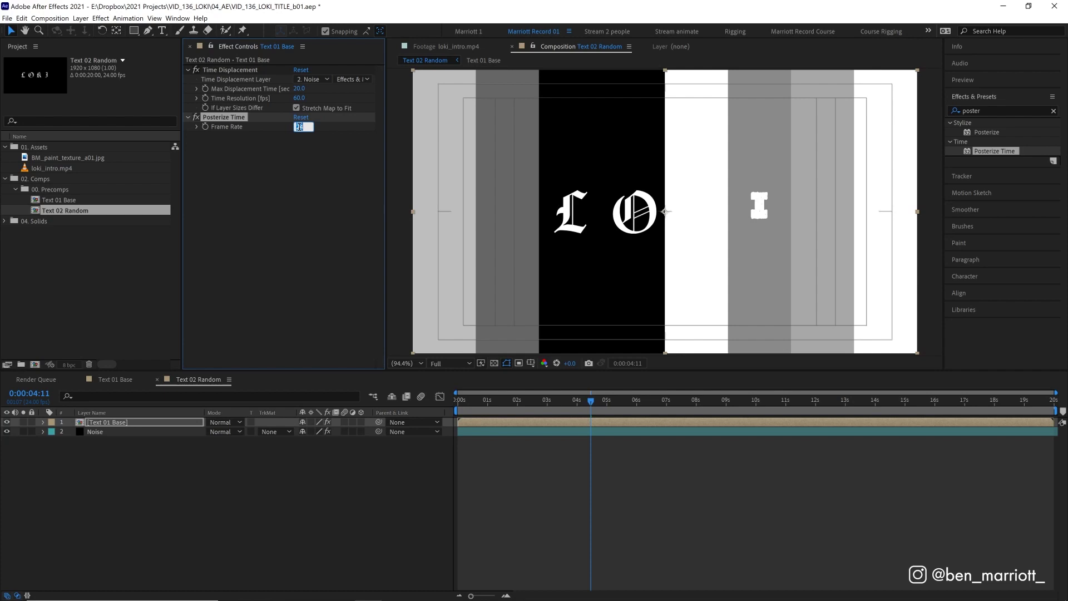
pyautogui.write('3')
pyautogui.click(232, 117)
# Copy the Posterize Time effect onto the Noise layer and preview the result
pyautogui.hotkey('ctrl', 'c')
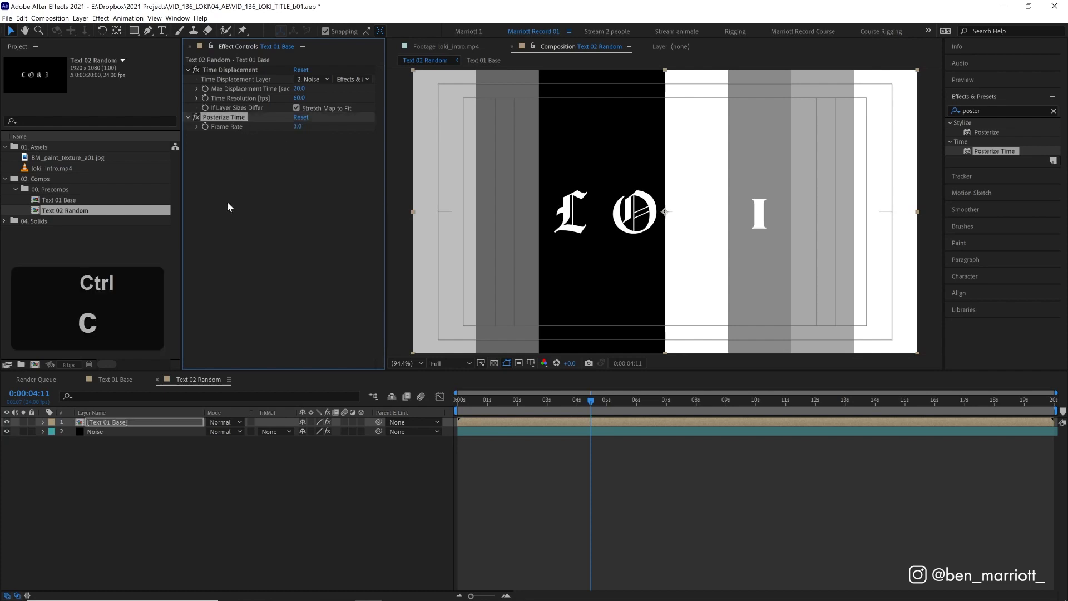
pyautogui.click(144, 431)
pyautogui.hotkey('ctrl', 'v')
pyautogui.press('space')
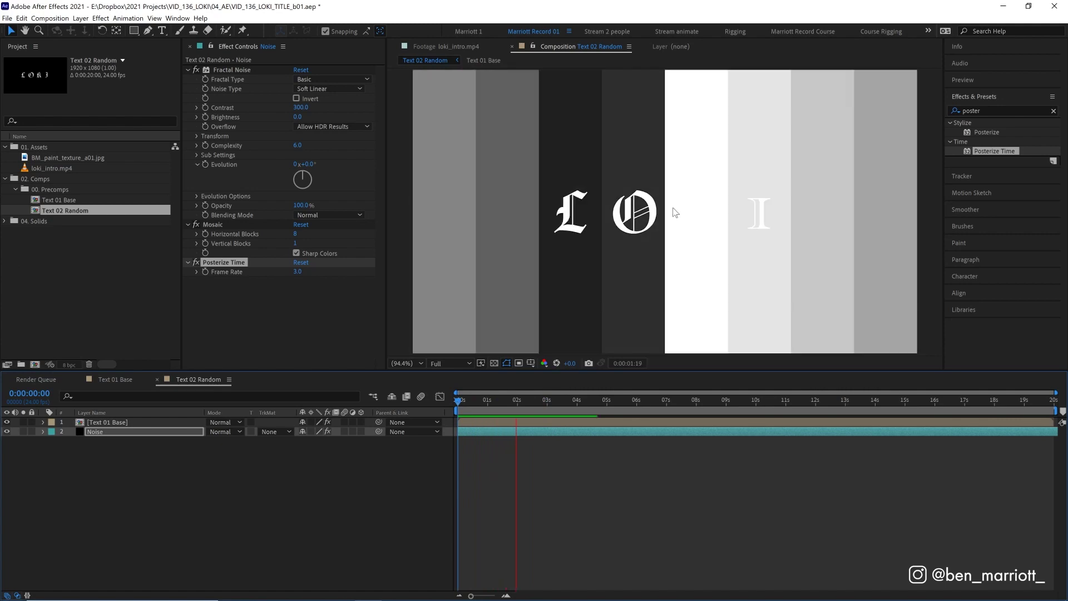
pyautogui.press('space')
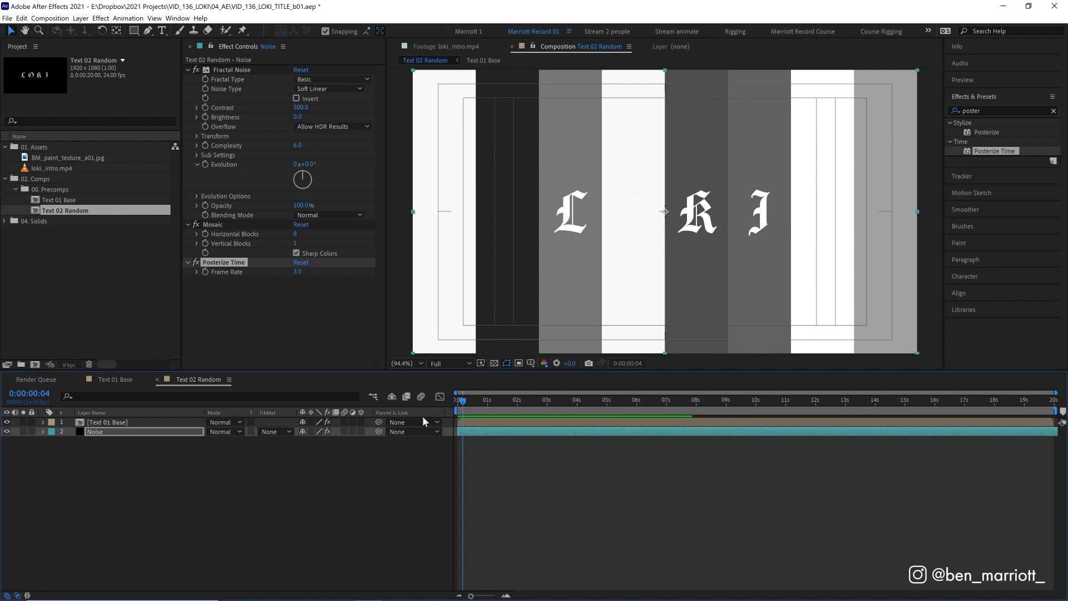
pyautogui.click(476, 401)
pyautogui.moveTo(477, 403); pyautogui.dragTo(496, 402)
pyautogui.click(452, 405)
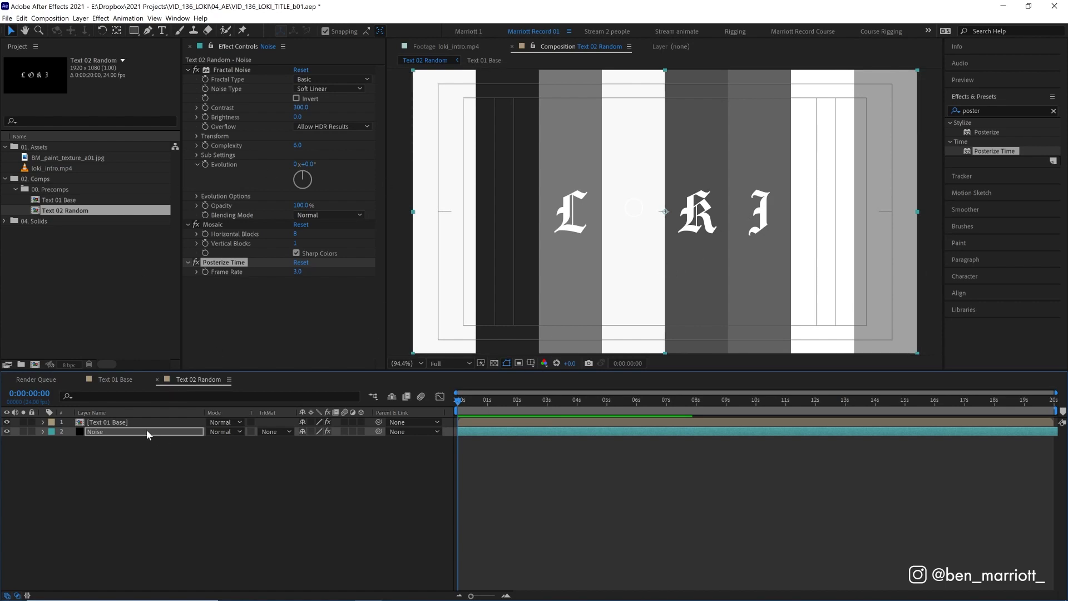
# Apply Tint to the Noise layer with Map Black To set to brightness 50
pyautogui.doubleClick(1017, 110)
pyautogui.write('tint')
pyautogui.moveTo(994, 170); pyautogui.dragTo(233, 244)
pyautogui.click(299, 290)
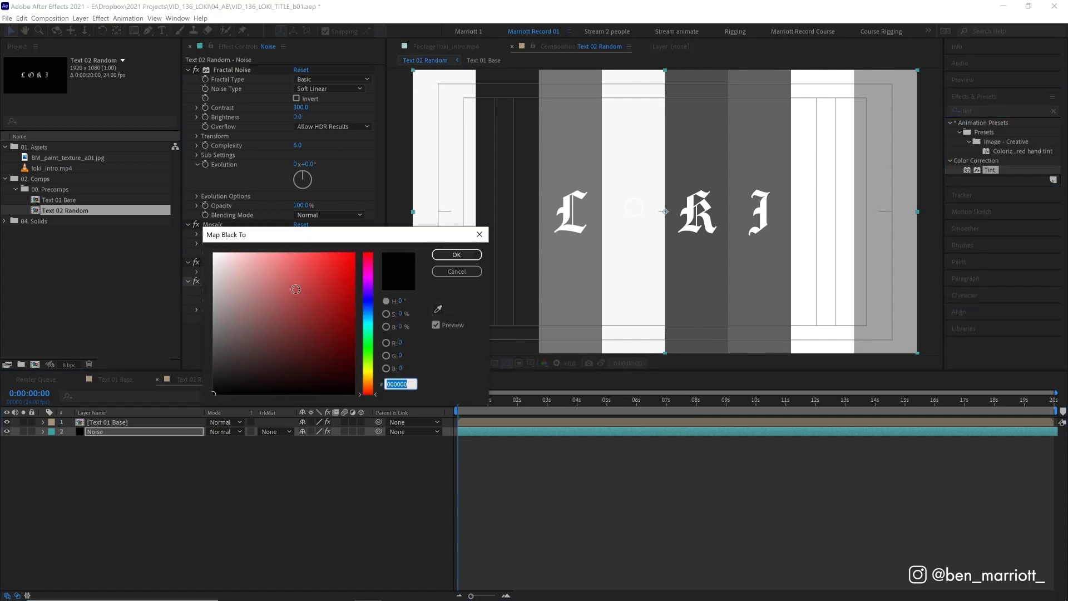
pyautogui.click(401, 326)
pyautogui.write('50')
pyautogui.press('Return')
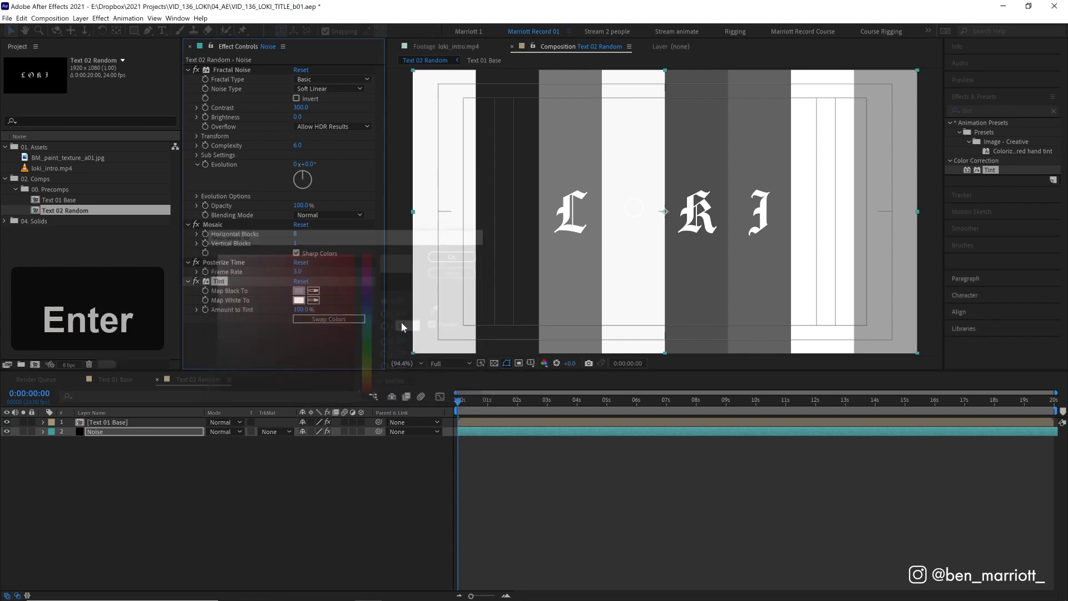
# Scrub to review, check the I 11 letter in Text 01 Base, and return to Text 02 Random
pyautogui.moveTo(532, 399); pyautogui.dragTo(564, 394)
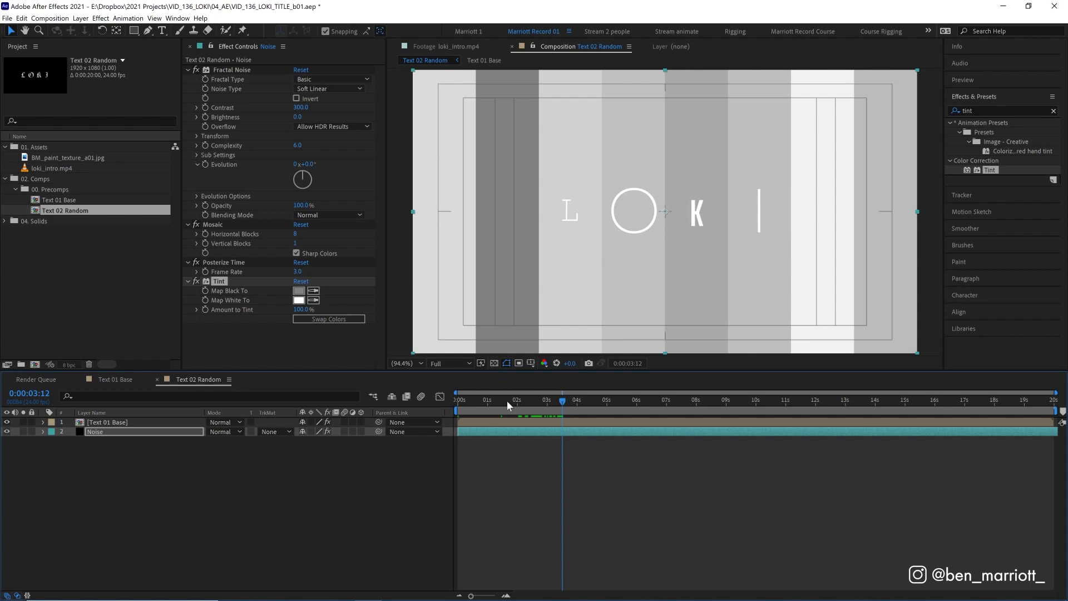
pyautogui.click(612, 401)
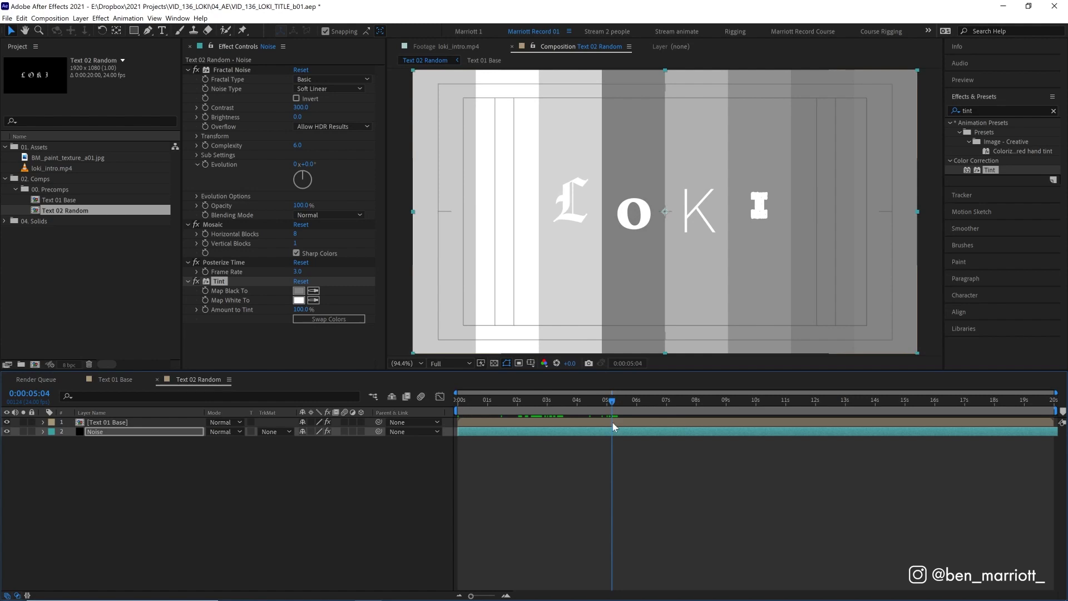
pyautogui.doubleClick(613, 423)
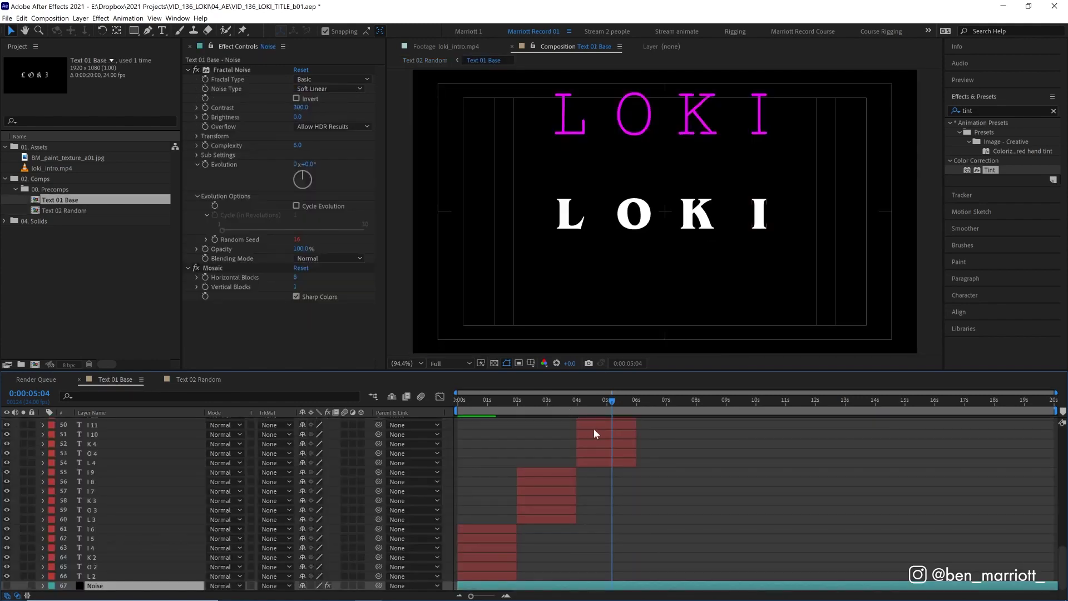
pyautogui.click(607, 427)
pyautogui.press('Return')
pyautogui.moveTo(612, 401); pyautogui.dragTo(601, 401)
pyautogui.doubleClick(106, 210)
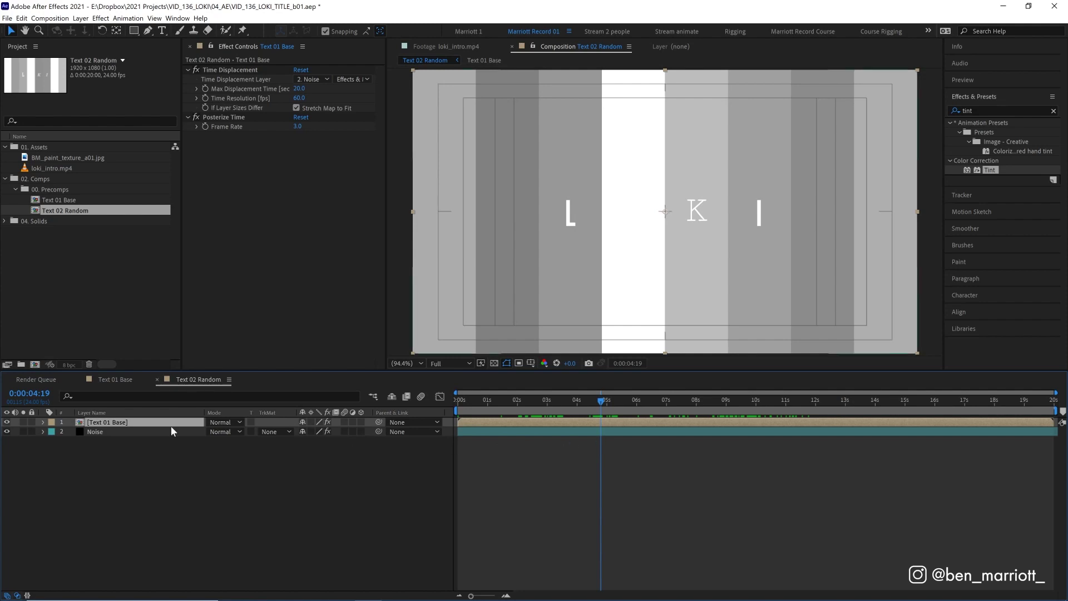
# Set the noise Random Seed to 14 and reveal its time*3 expression
pyautogui.click(123, 432)
pyautogui.click(197, 196)
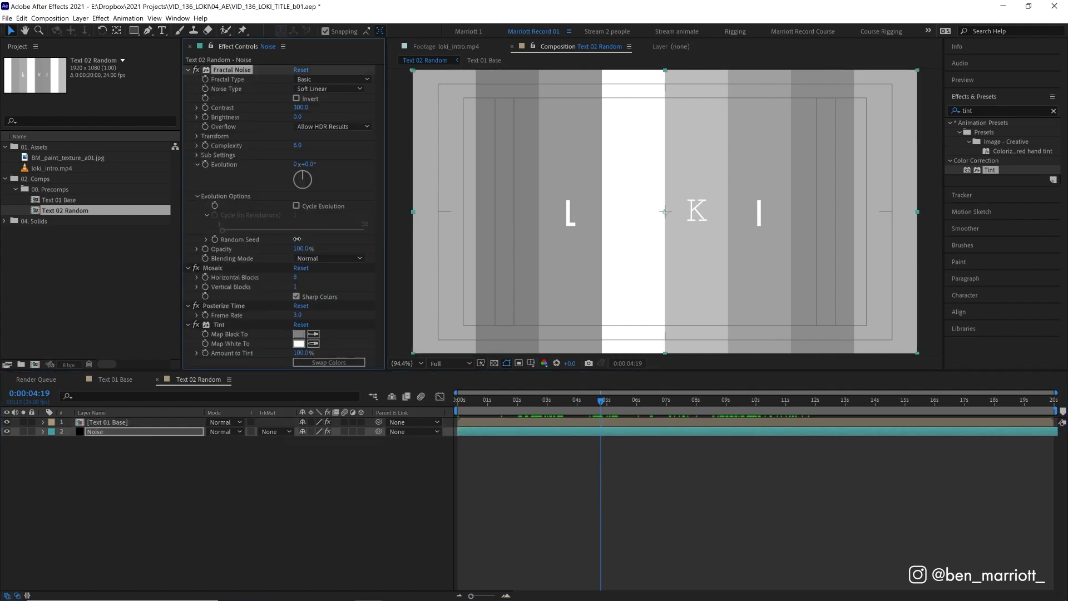
pyautogui.moveTo(297, 240); pyautogui.dragTo(323, 230)
pyautogui.click(519, 455)
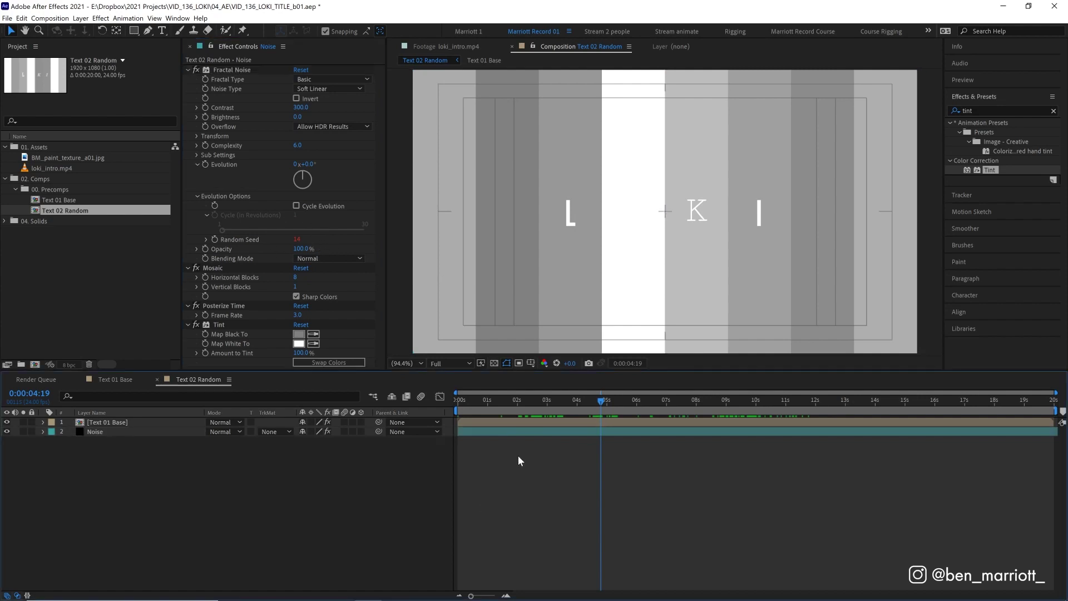
pyautogui.click(531, 437)
pyautogui.click(528, 434)
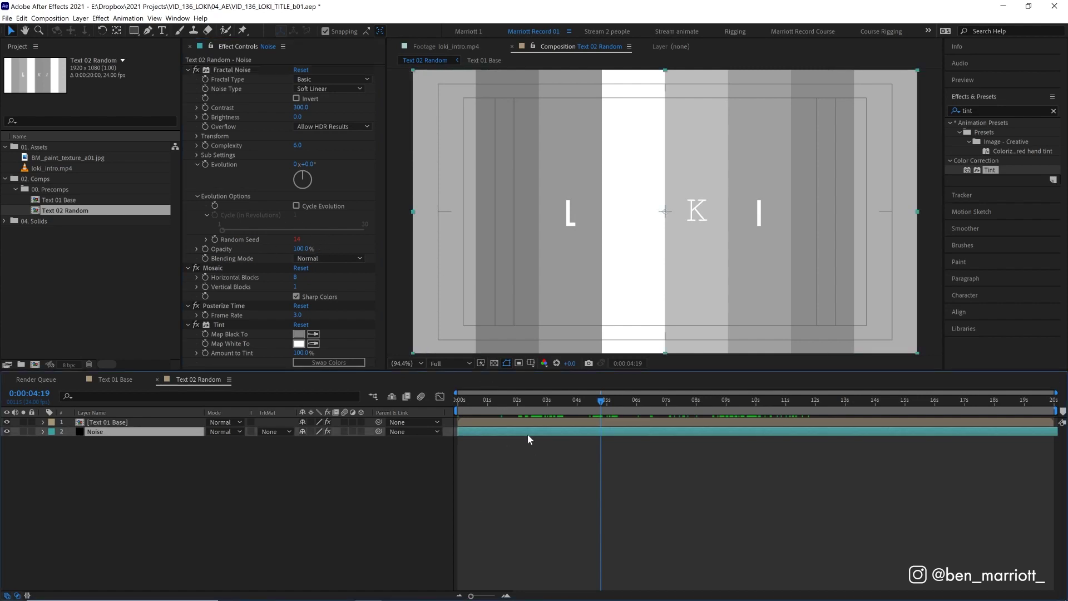
pyautogui.press('e')
pyautogui.press('e')
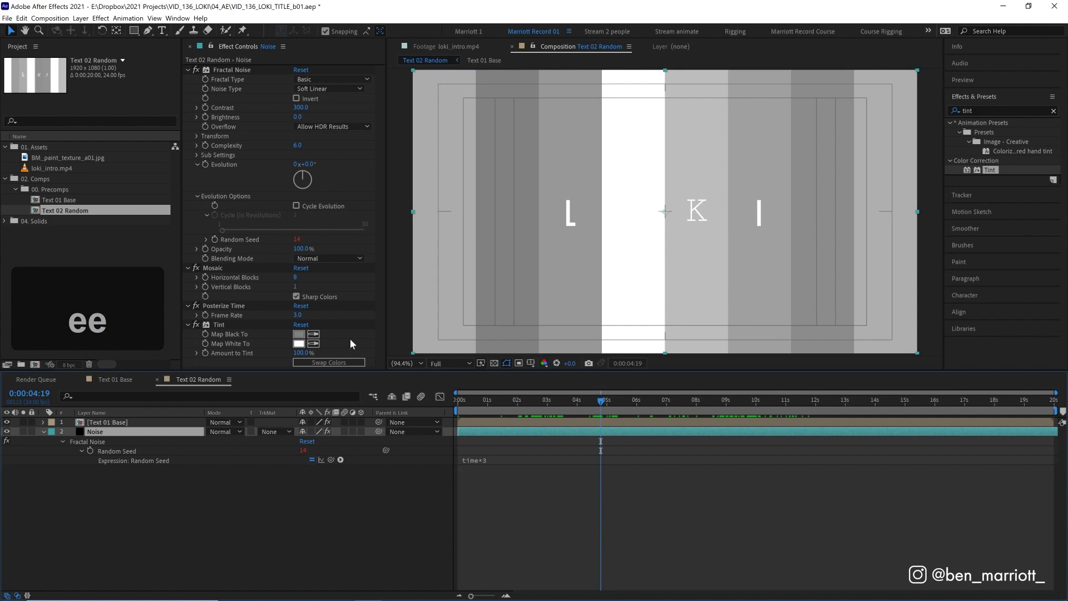
# Change the Random Seed expression to time*3+value, raise the seed offset, and scrub to check
pyautogui.doubleClick(496, 461)
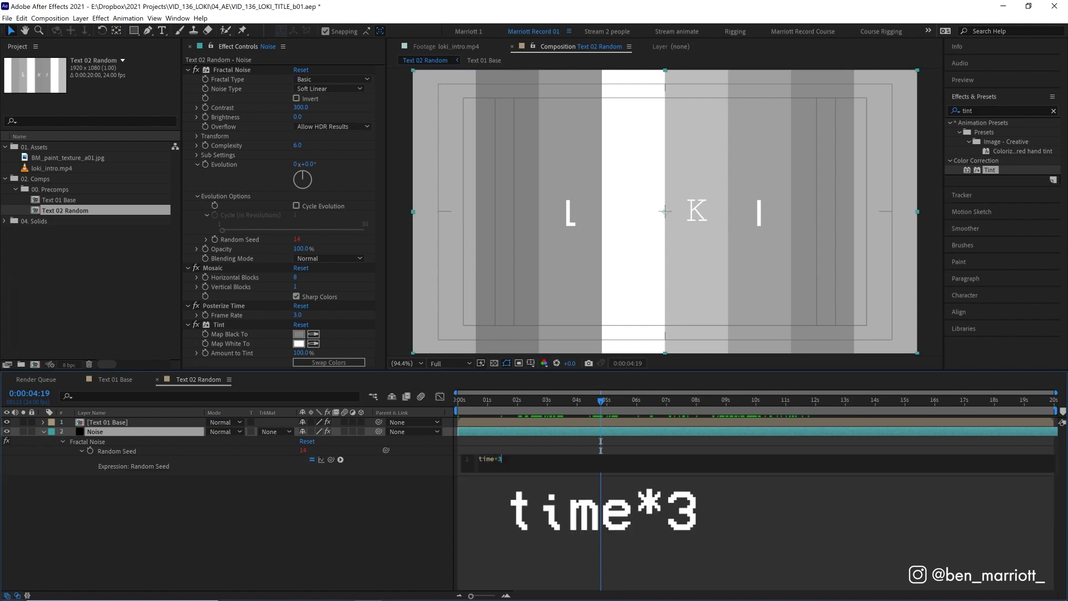
pyautogui.write('+value')
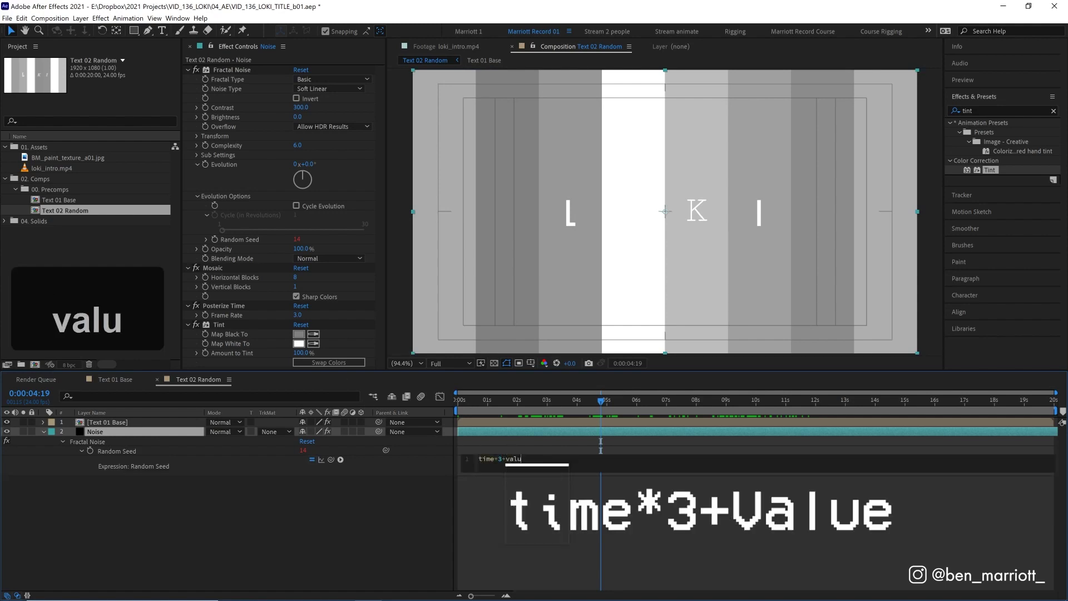
pyautogui.press('KP_Enter')
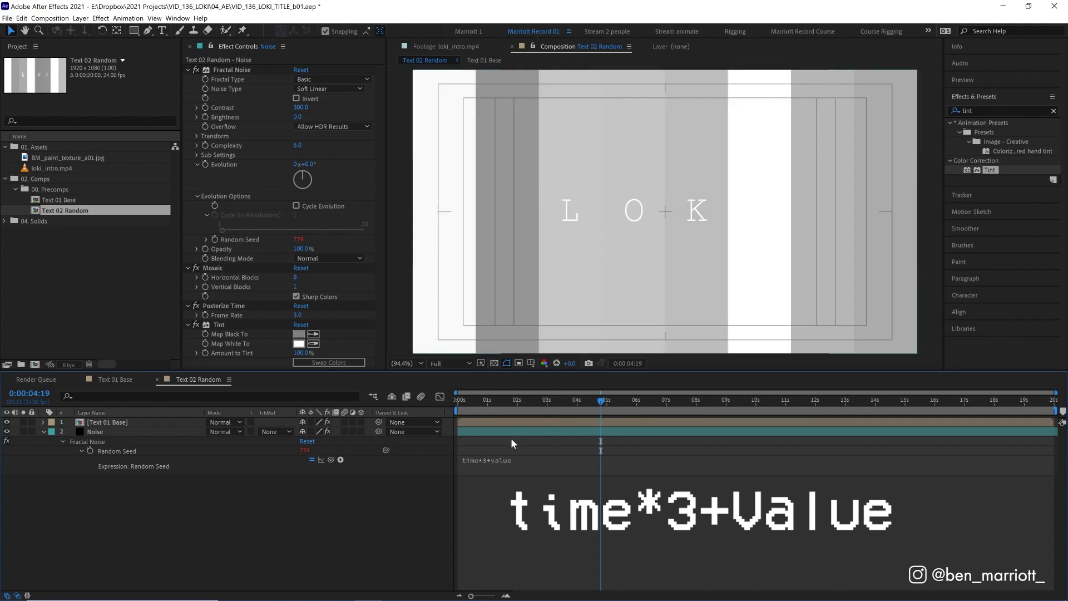
pyautogui.click(299, 240)
pyautogui.press('Return')
pyautogui.moveTo(300, 239)
pyautogui.mouseDown()
pyautogui.moveTo(322, 239)
pyautogui.moveTo(292, 247)
pyautogui.mouseUp()
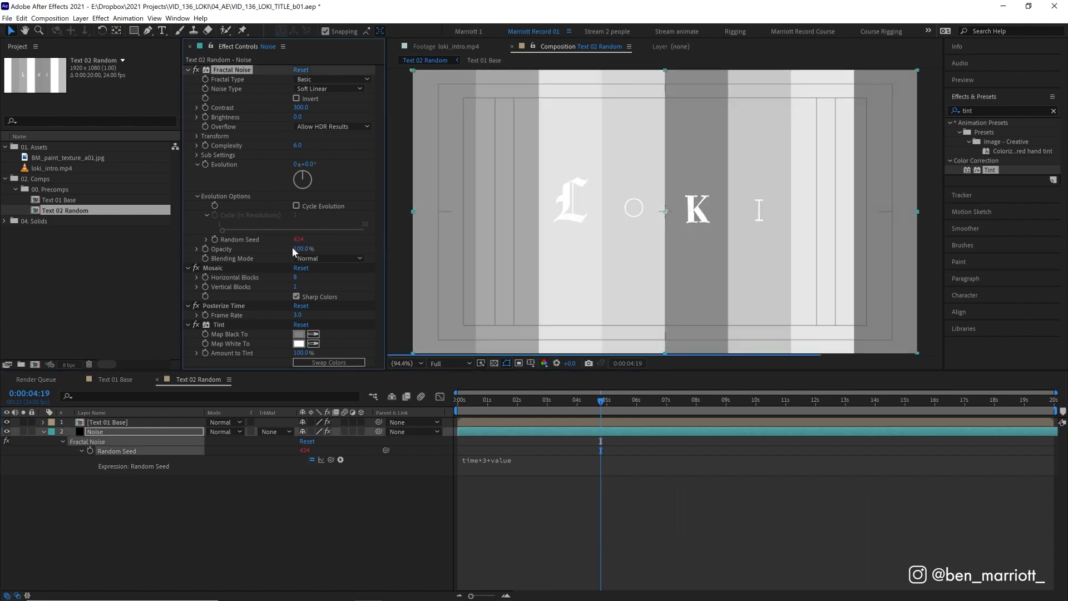
pyautogui.press('Home')
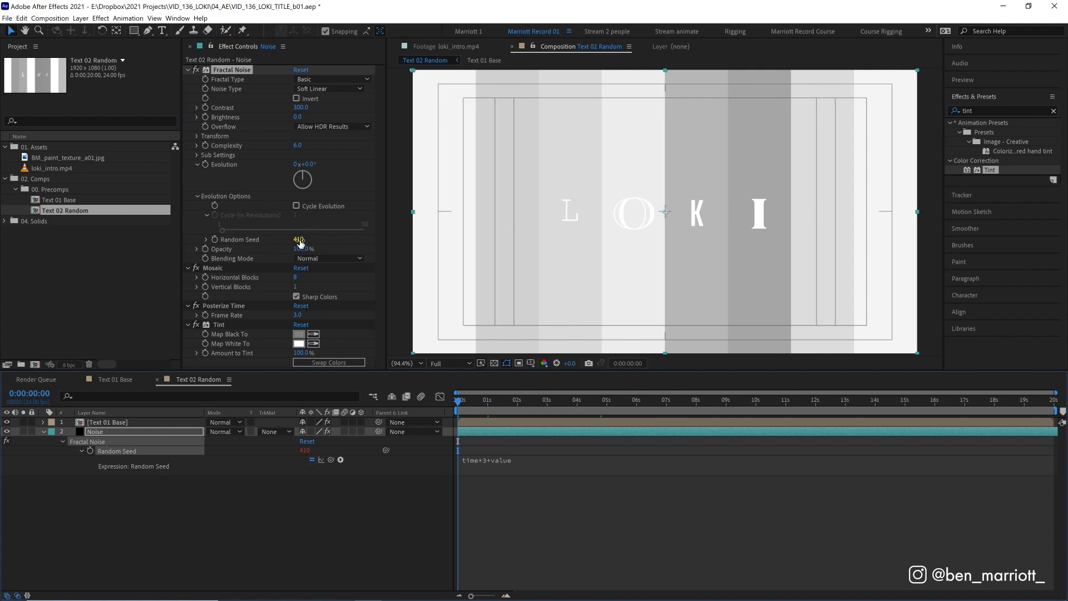
pyautogui.click(627, 400)
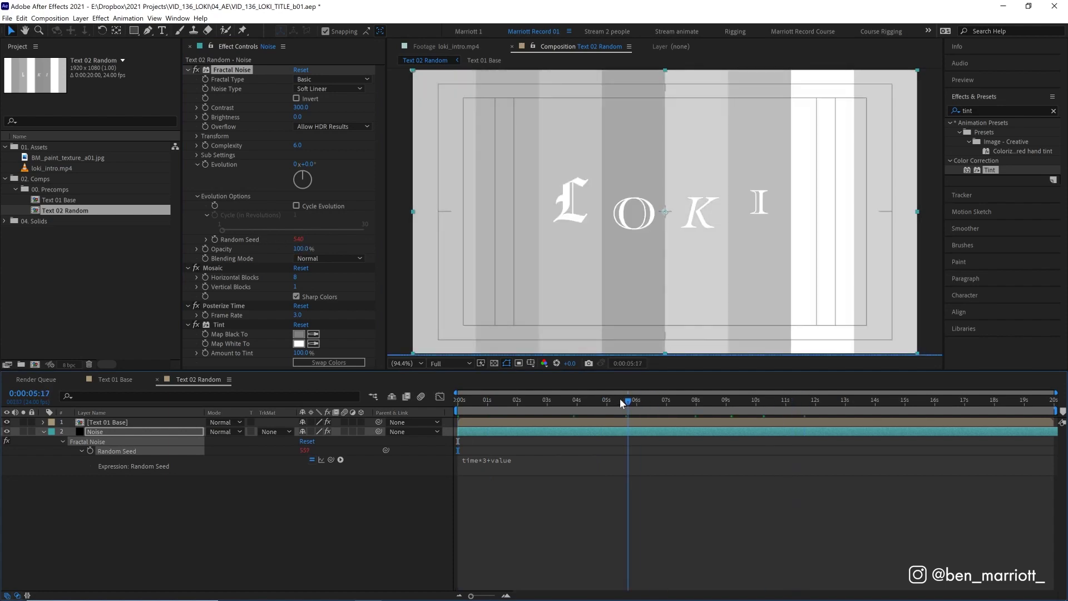
pyautogui.moveTo(620, 398); pyautogui.dragTo(989, 394)
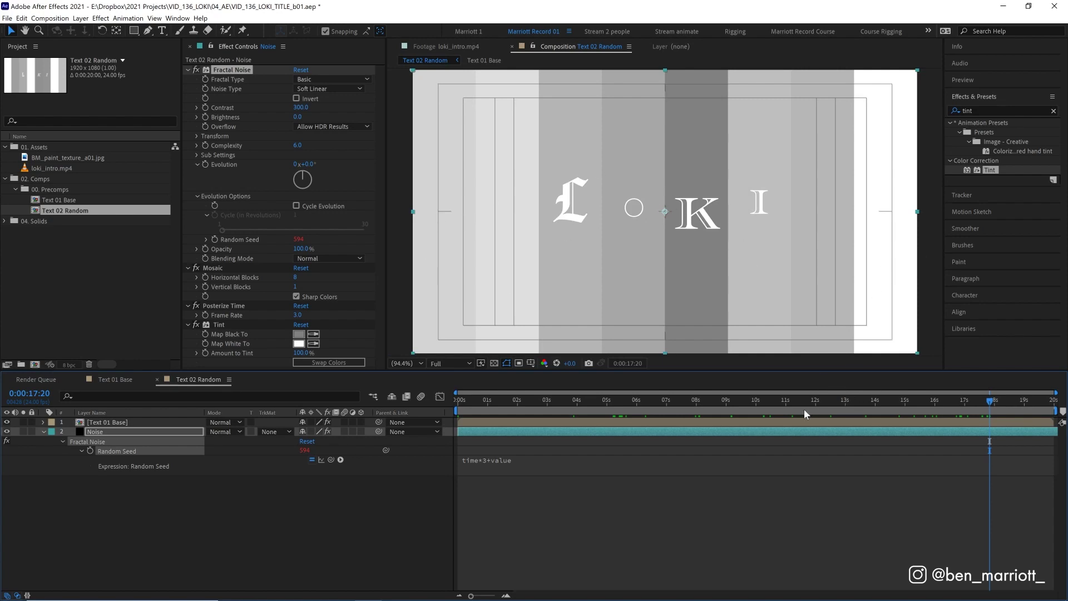
# Keyframe noise Brightness from 0 at 8 seconds to 150 at 12 seconds
pyautogui.click(696, 402)
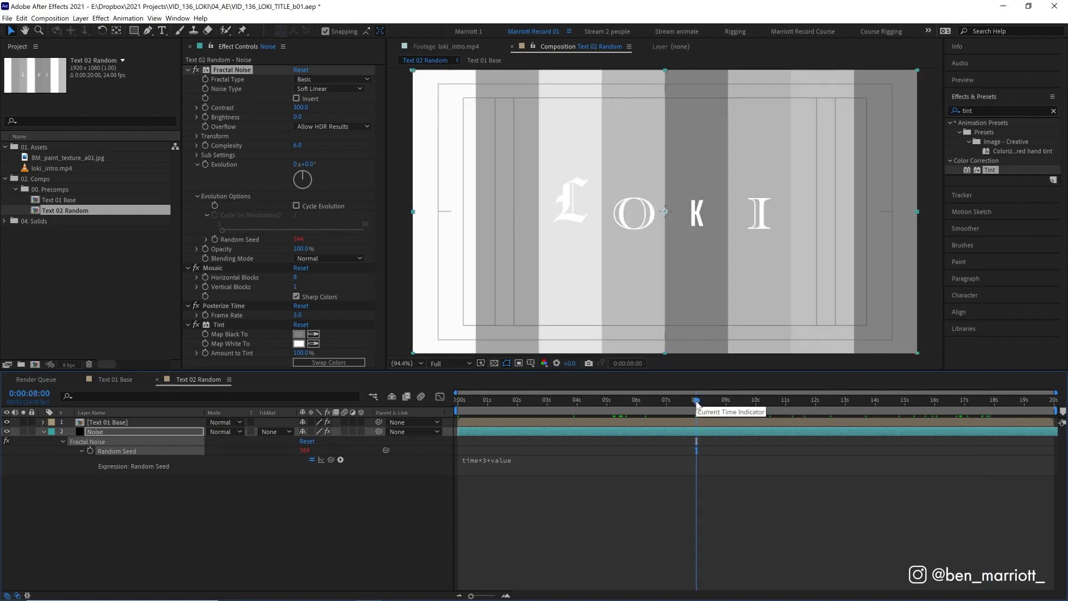
pyautogui.click(205, 114)
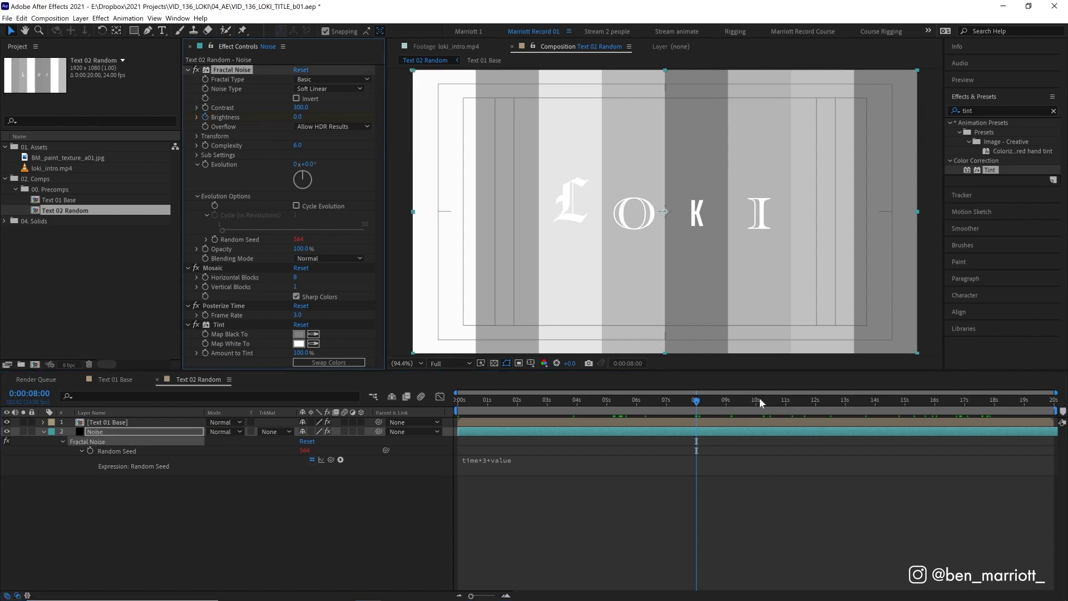
pyautogui.press('u')
pyautogui.click(816, 400)
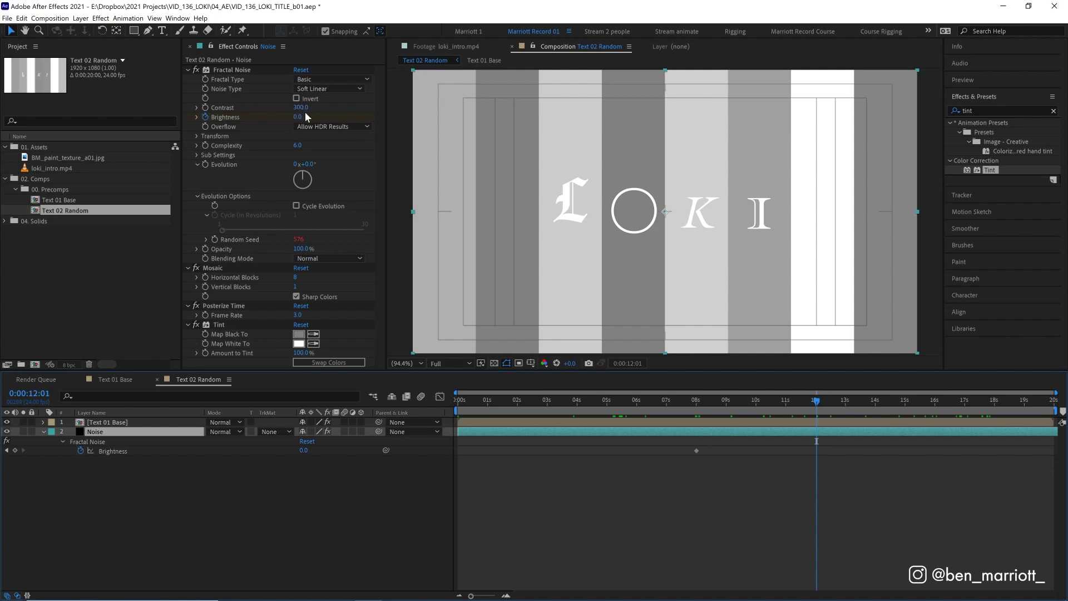
pyautogui.click(300, 116)
pyautogui.write('150')
pyautogui.press('Return')
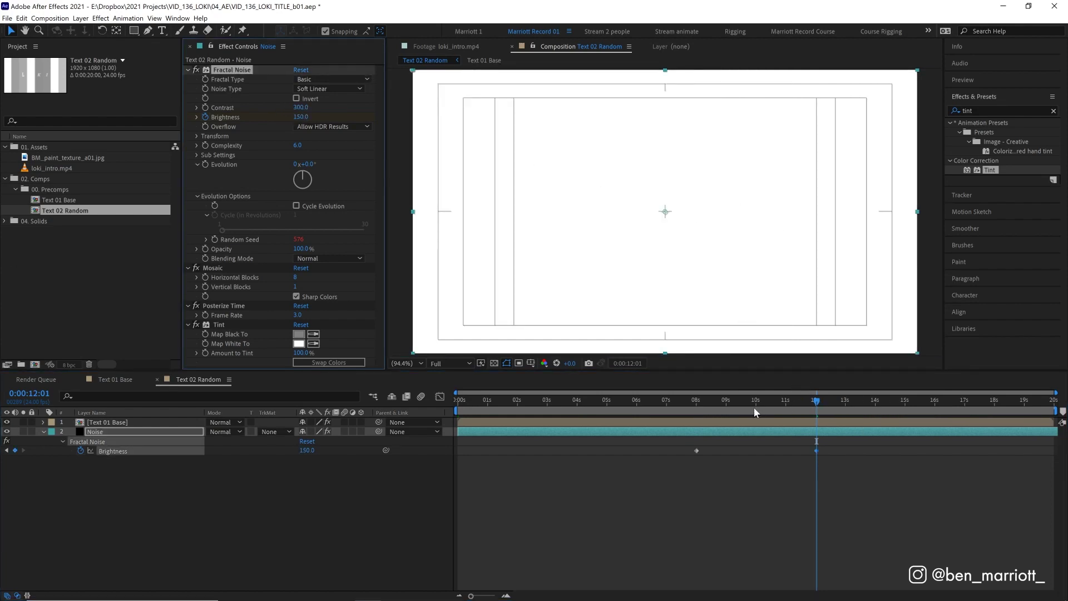
# Hide the noise layer, preview the animation, and select a letter layer inside Text 01 Base
pyautogui.click(6, 432)
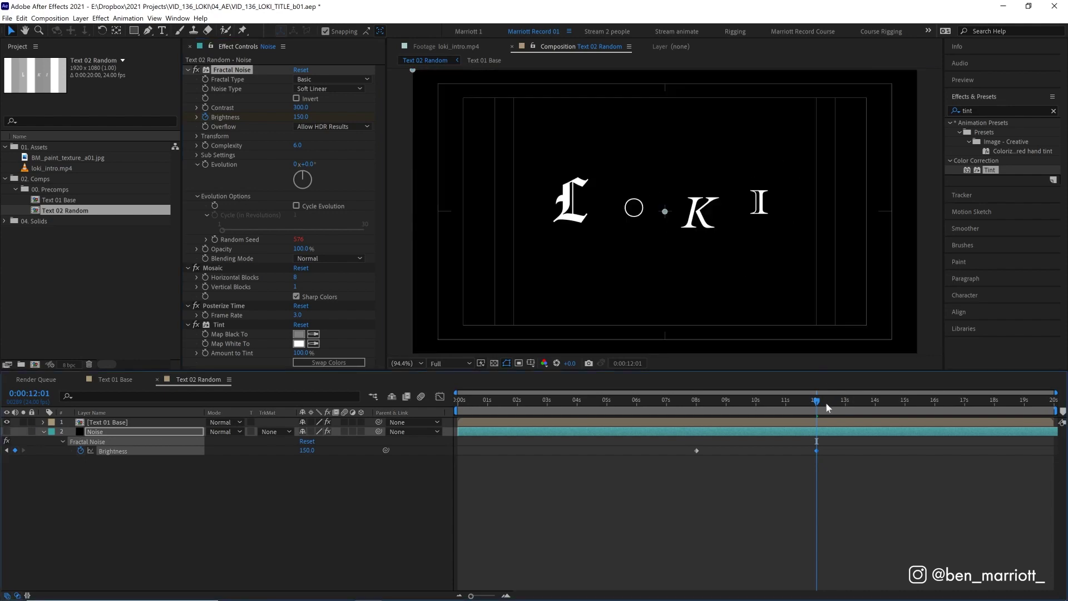
pyautogui.moveTo(828, 407); pyautogui.dragTo(602, 433)
pyautogui.press('space')
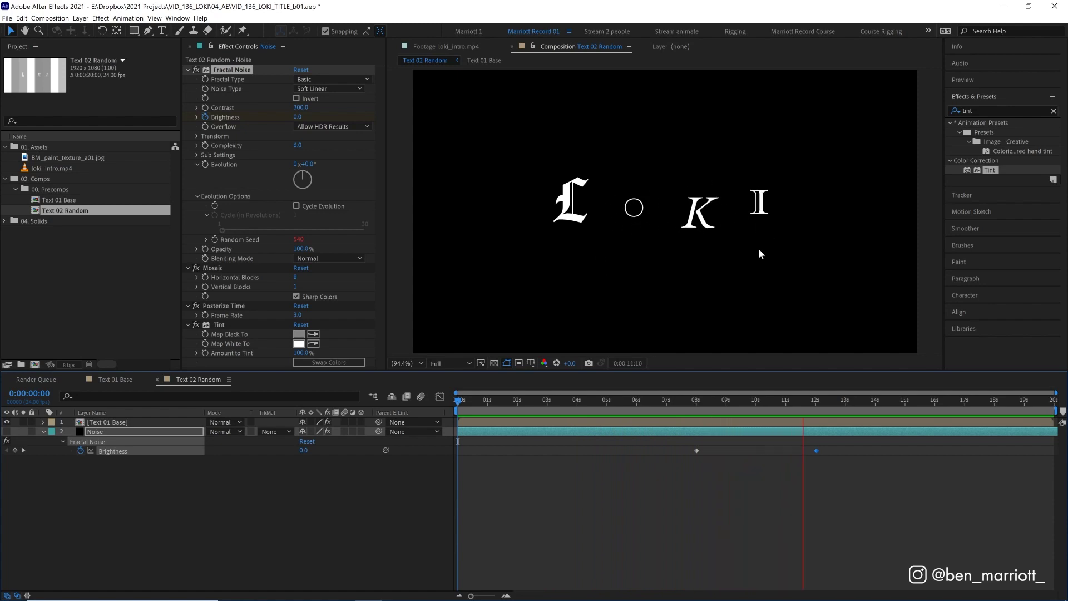
pyautogui.press('space')
pyautogui.press('Return')
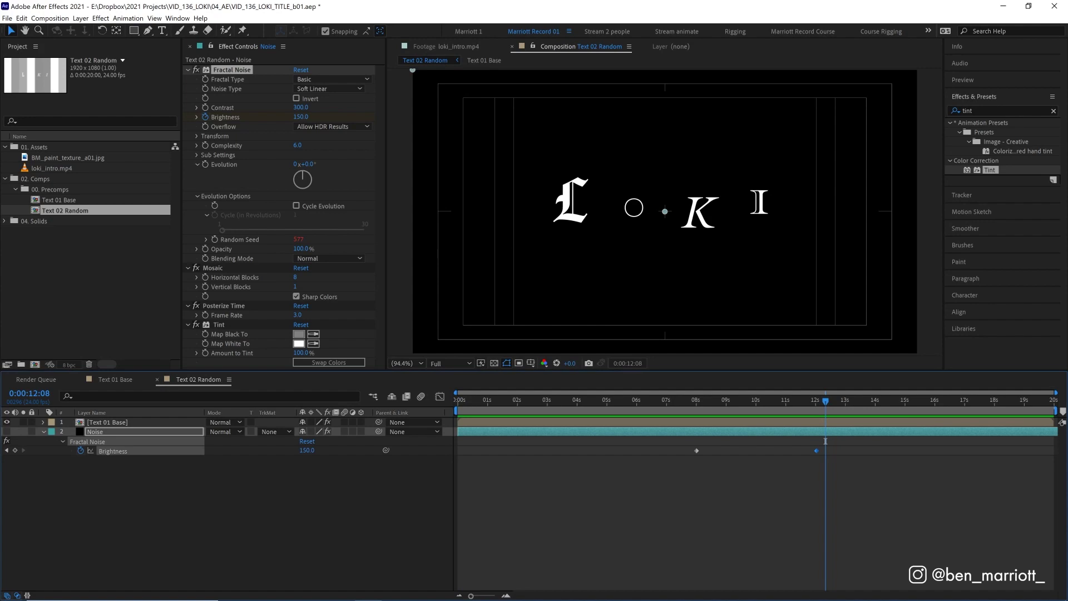
pyautogui.press('pagedown')
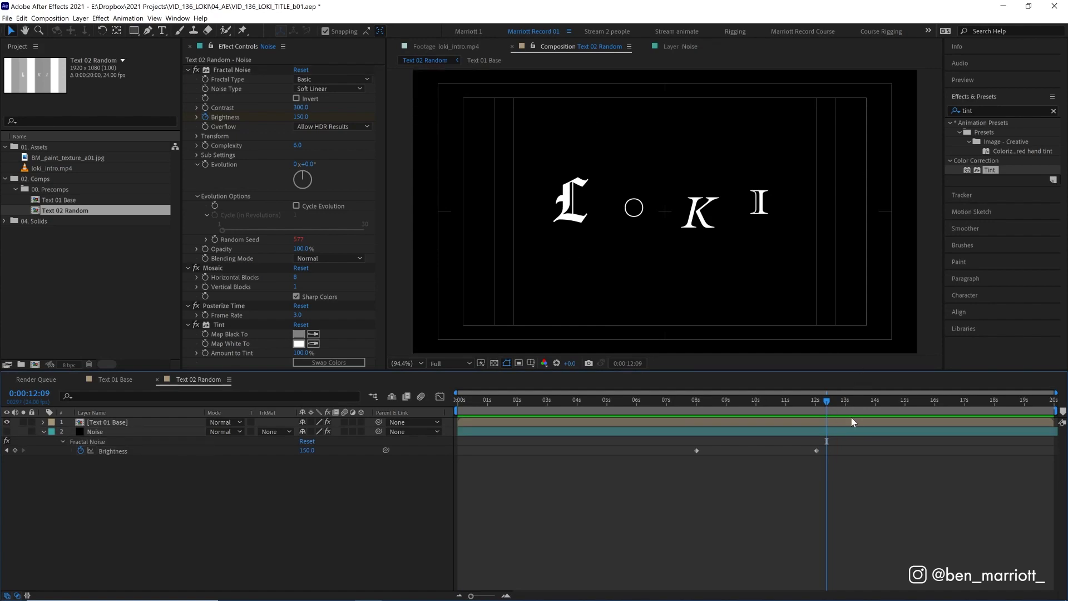
pyautogui.doubleClick(820, 420)
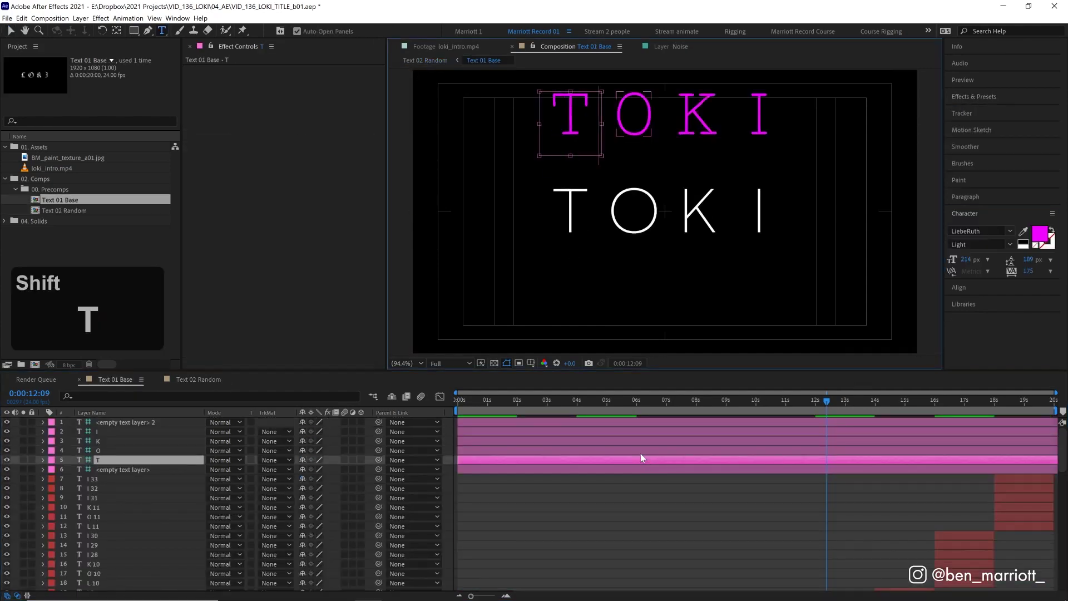
pyautogui.click(639, 452)
# Retype the letter layer to spell THOR and preview the cycling title to about 13 seconds
pyautogui.doubleClick(638, 452)
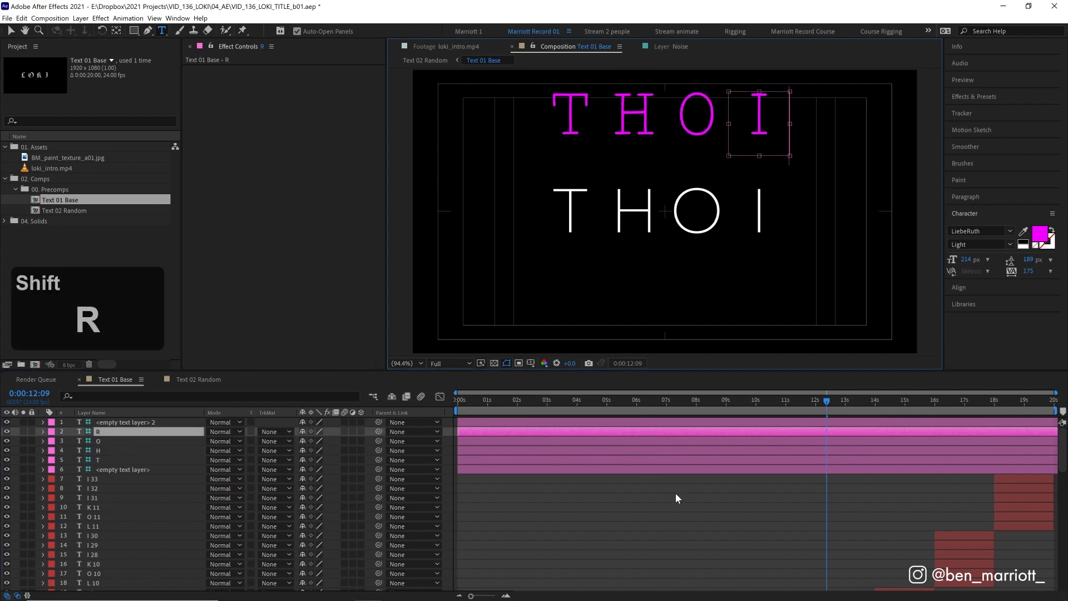
pyautogui.hotkey('shift', 'Escape')
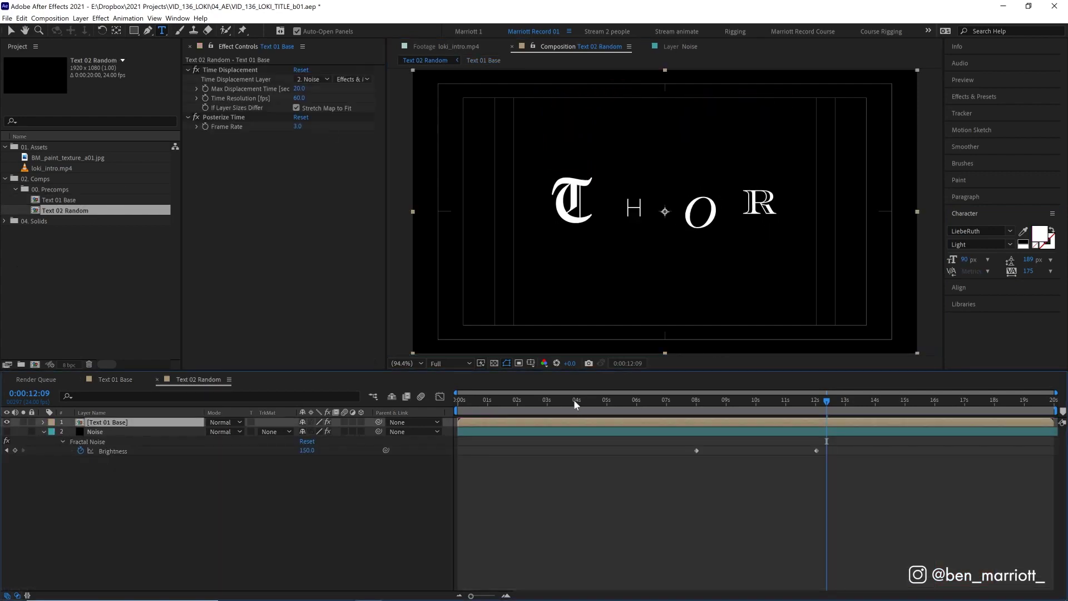
pyautogui.moveTo(573, 399); pyautogui.dragTo(463, 400)
pyautogui.press('space')
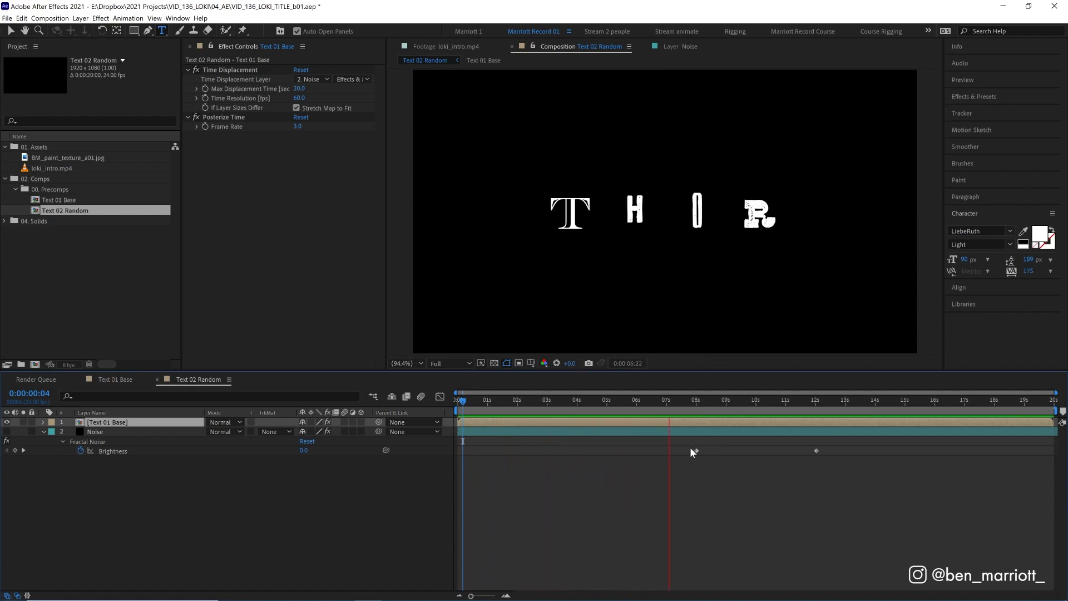
pyautogui.click(849, 400)
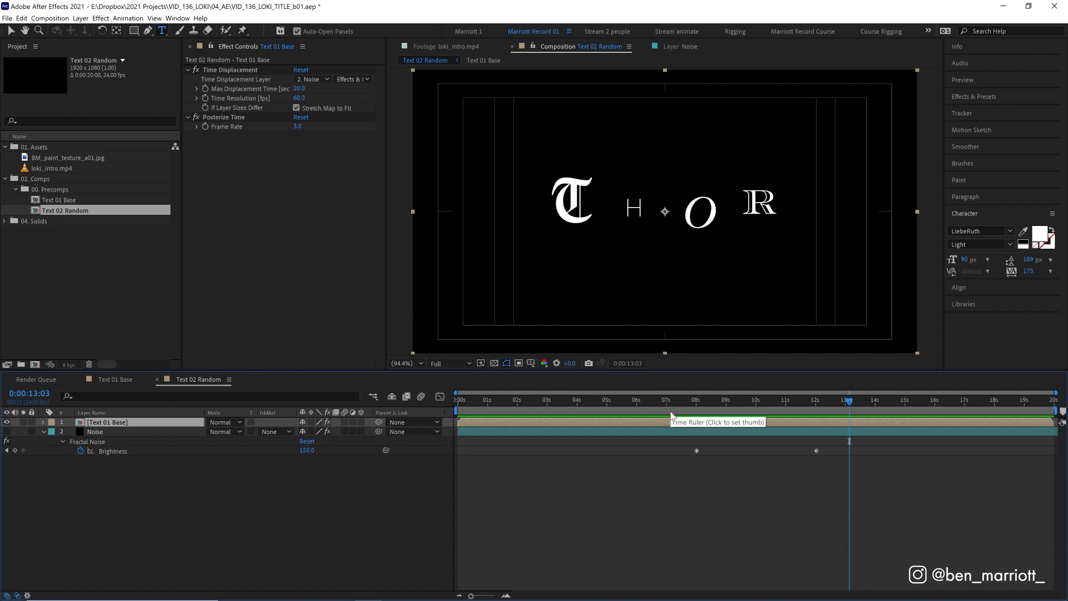
# Preview the OWEN version, then begin retyping the letters back to LOKI
pyautogui.press('space')
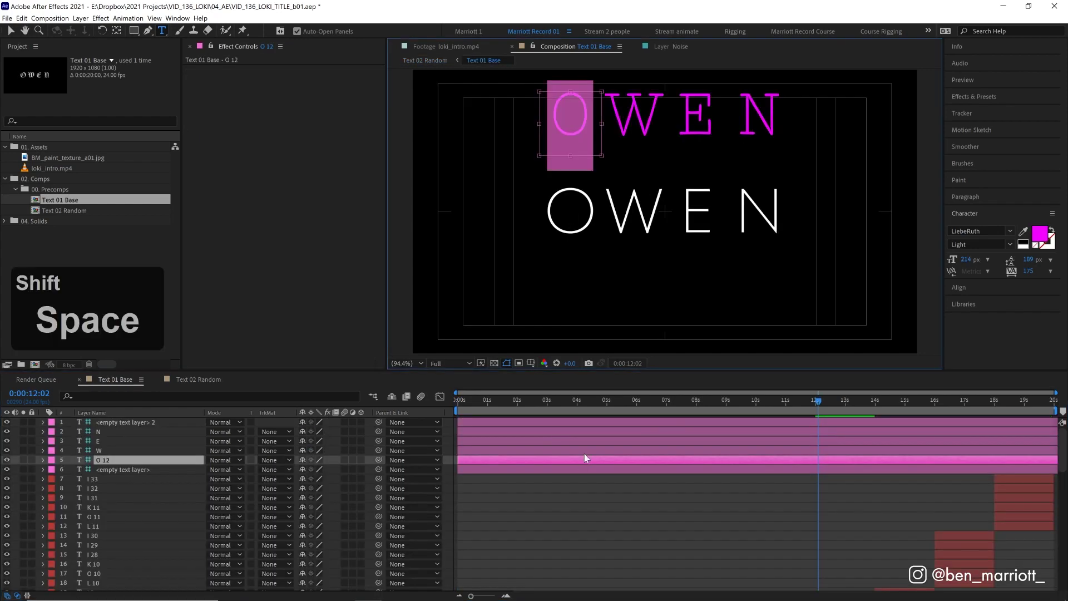
pyautogui.write('L')
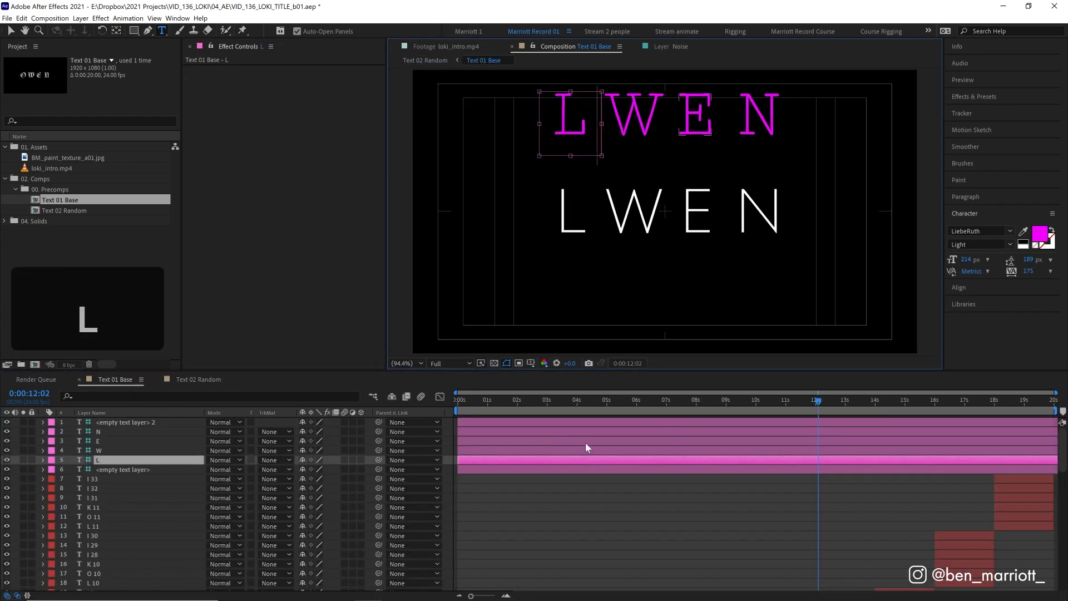
pyautogui.click(589, 448)
pyautogui.hotkey('shift', 'o')
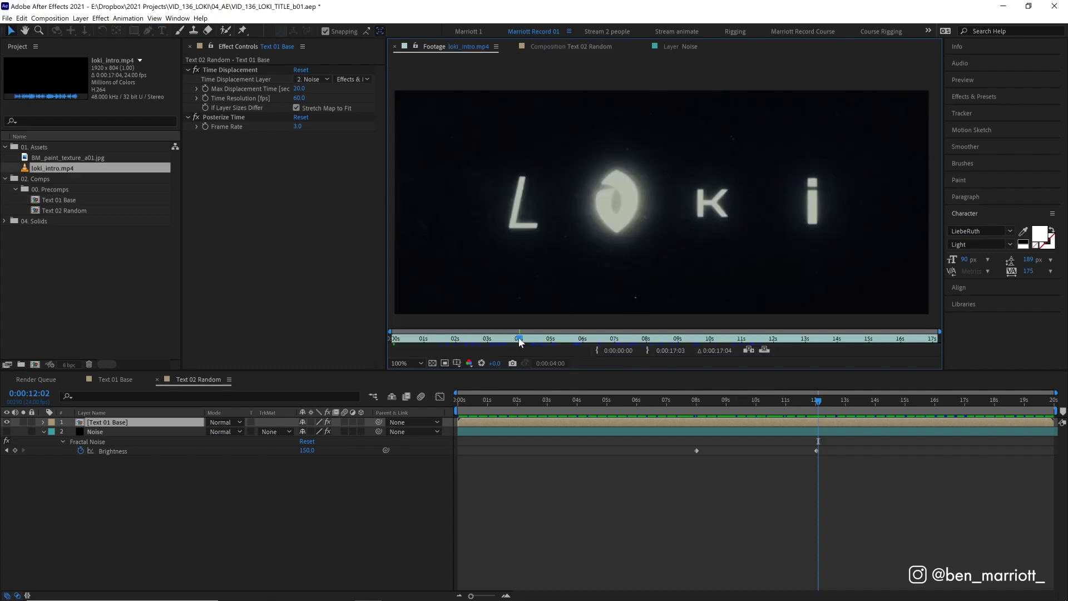
# Review the Loki intro footage and the noise layer on its own between 8 and 12 seconds
pyautogui.moveTo(515, 340); pyautogui.dragTo(900, 335)
pyautogui.doubleClick(744, 432)
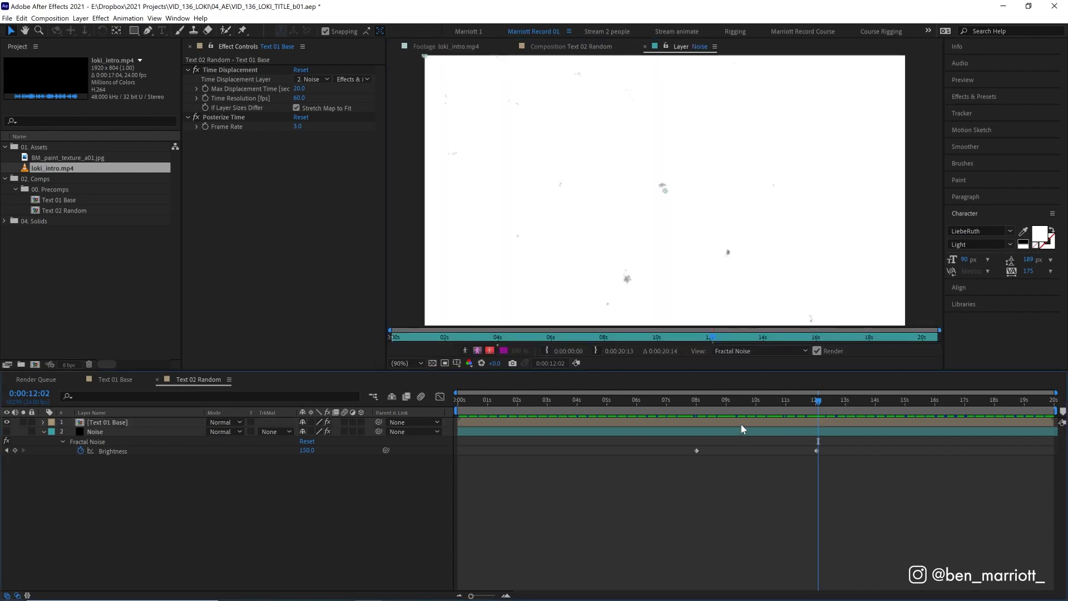
pyautogui.click(725, 410)
pyautogui.moveTo(726, 410); pyautogui.dragTo(836, 410)
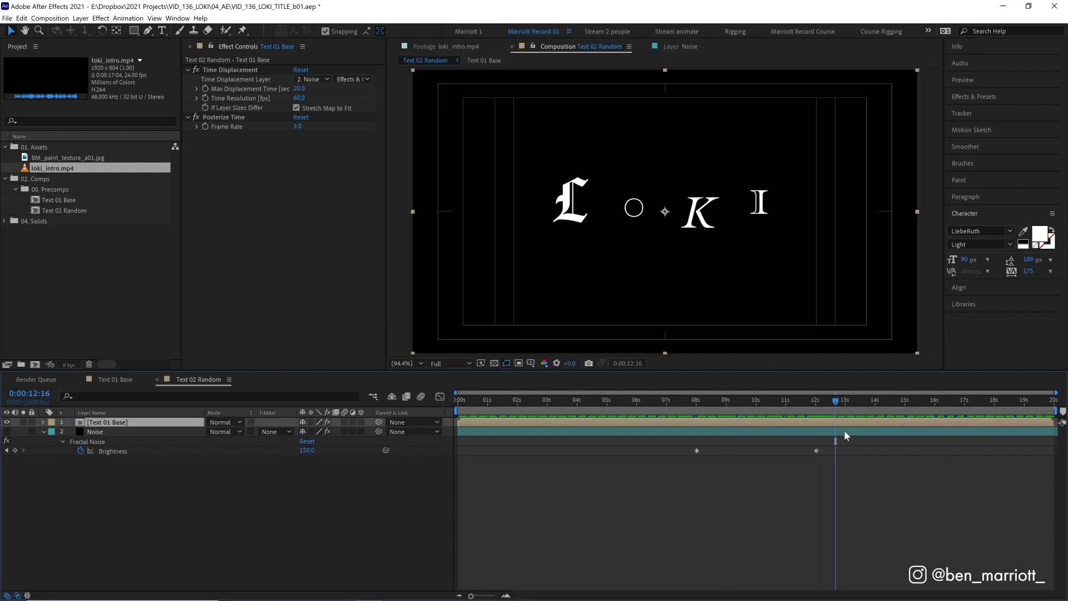
# Duplicate the noise layer and delete the copy's two Brightness keyframes
pyautogui.click(131, 431)
pyautogui.hotkey('ctrl', 'd')
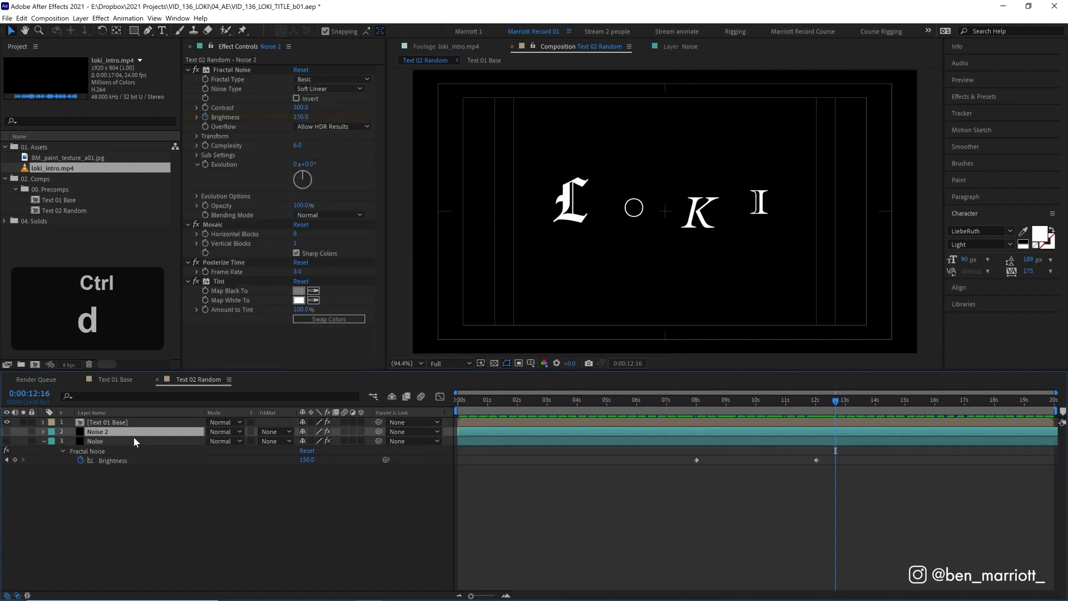
pyautogui.press('u')
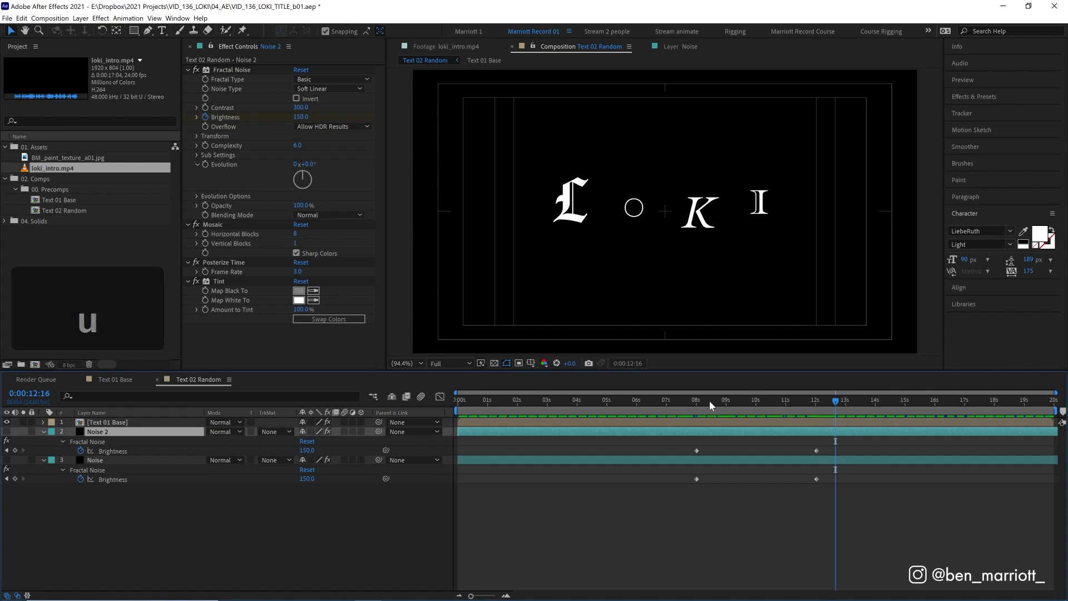
pyautogui.moveTo(709, 401); pyautogui.dragTo(680, 401)
pyautogui.moveTo(844, 441); pyautogui.dragTo(681, 456)
pyautogui.press('BackSpace')
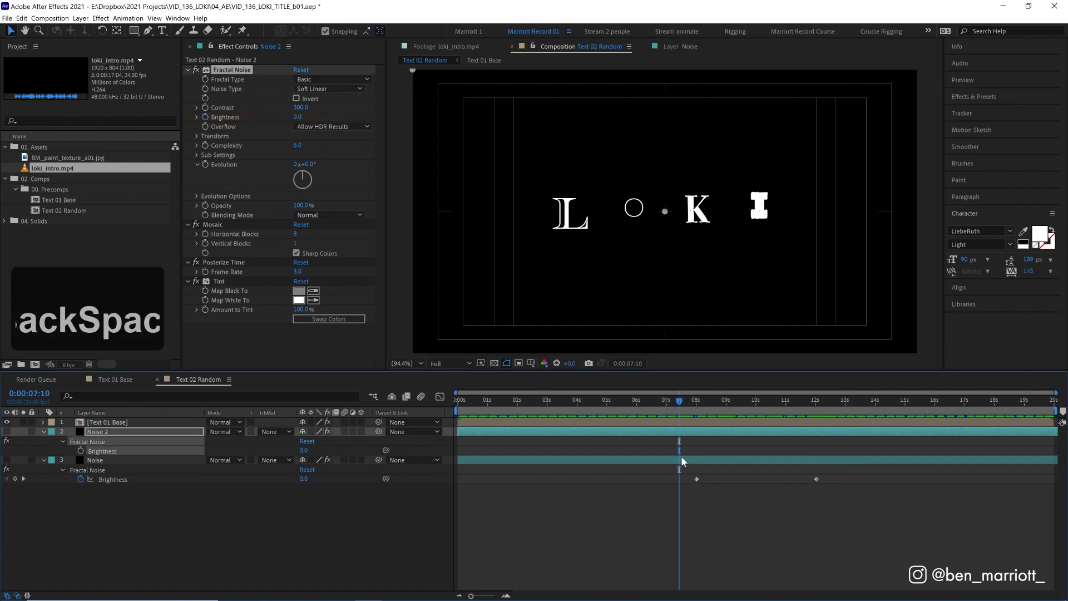
pyautogui.moveTo(835, 400); pyautogui.dragTo(921, 401)
# Rename the copy to Noise and the original keyframed layer to Noise Fade
pyautogui.press('Return')
pyautogui.press('BackSpace')
pyautogui.press('BackSpace')
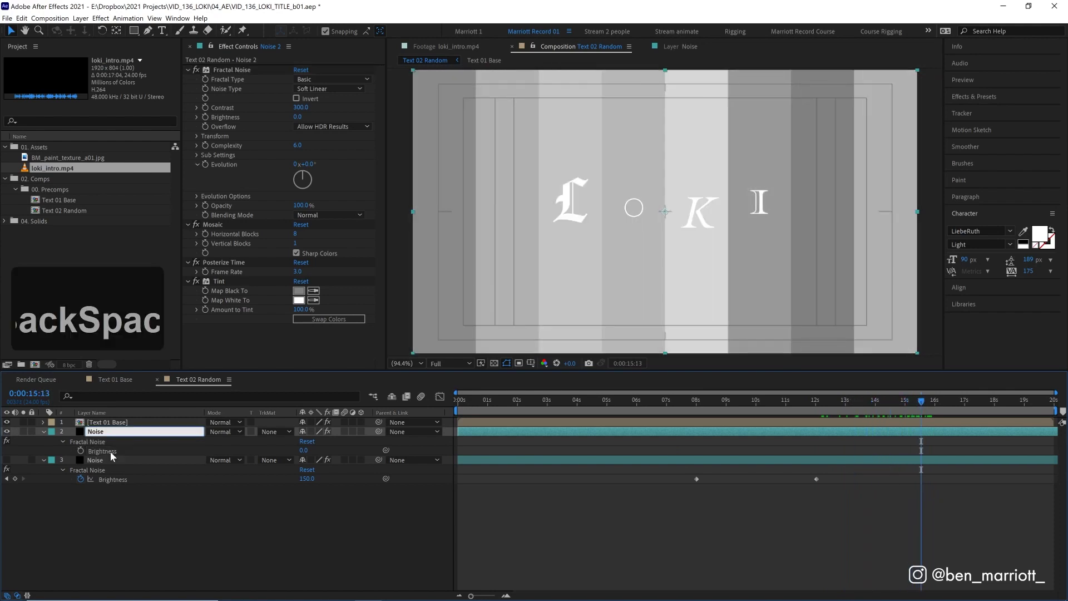
pyautogui.click(98, 460)
pyautogui.press('Return')
pyautogui.write('Fad')
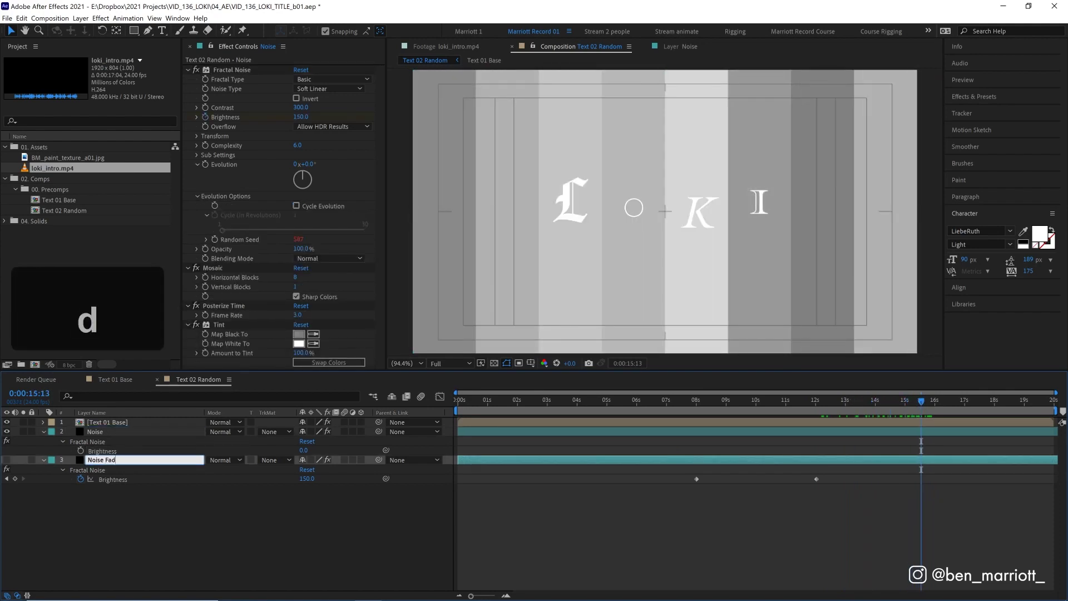
pyautogui.write('e')
pyautogui.click(142, 430)
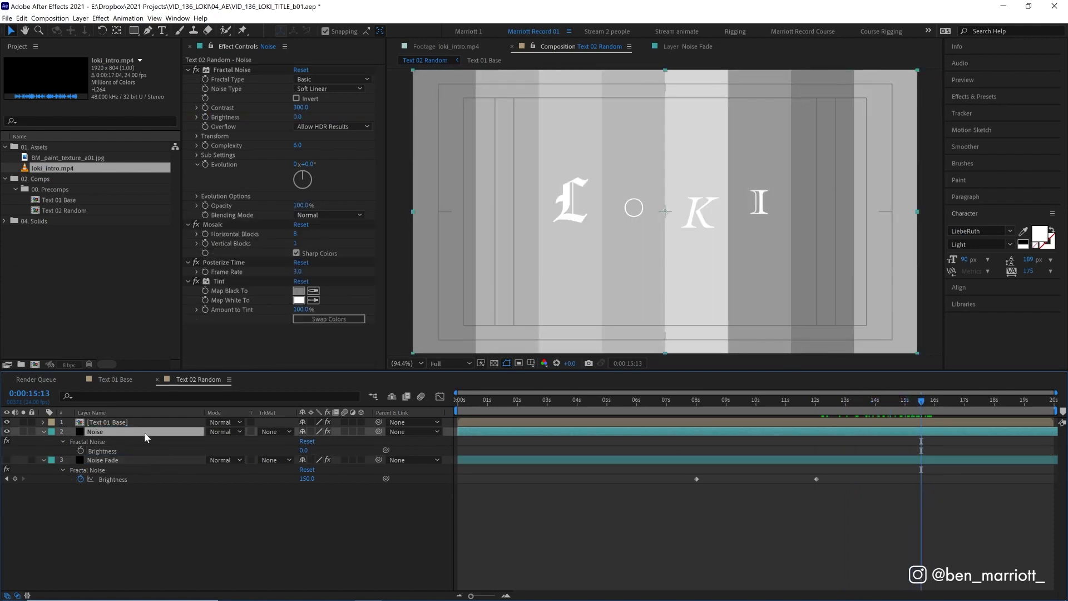
# Apply Displacement Map to Text 01 Base, mapped to the Noise layer's Effects & Masks, and preview it
pyautogui.click(106, 422)
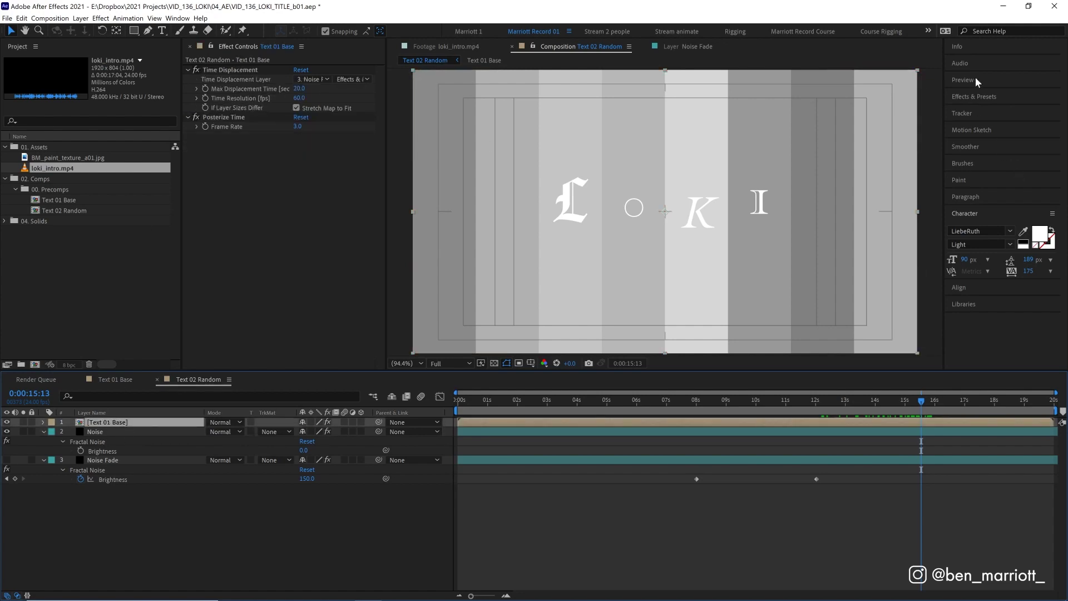
pyautogui.click(989, 94)
pyautogui.write('dis')
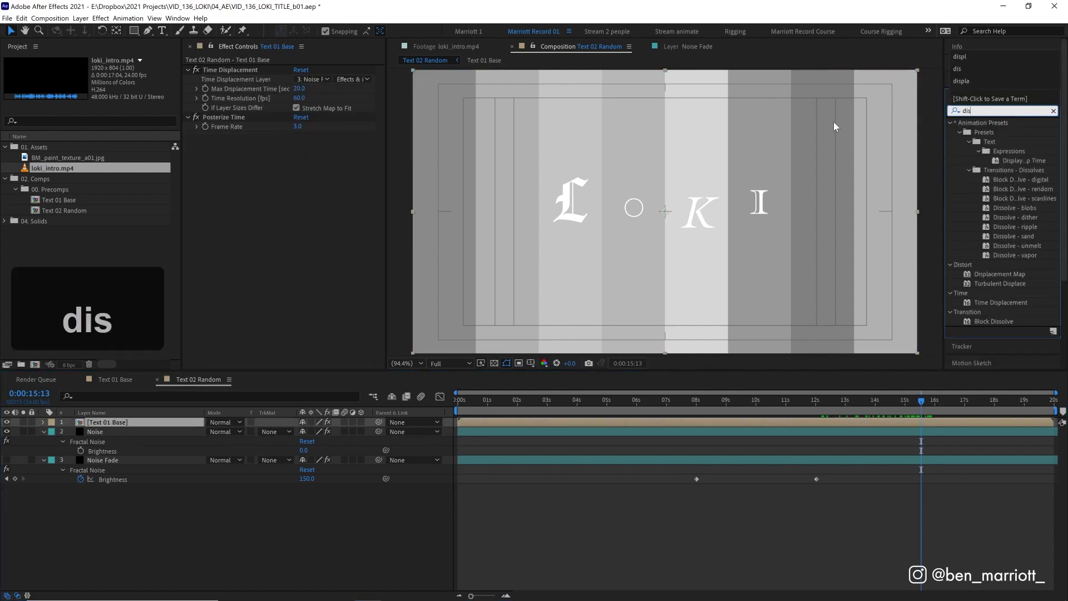
pyautogui.write('placement')
pyautogui.moveTo(999, 132); pyautogui.dragTo(259, 114)
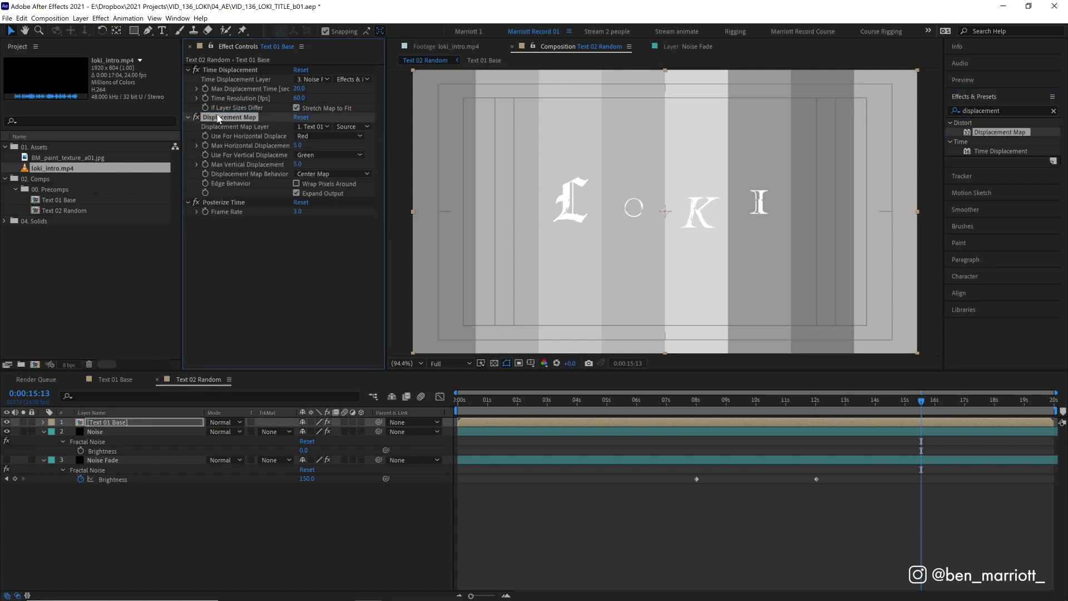
pyautogui.click(313, 126)
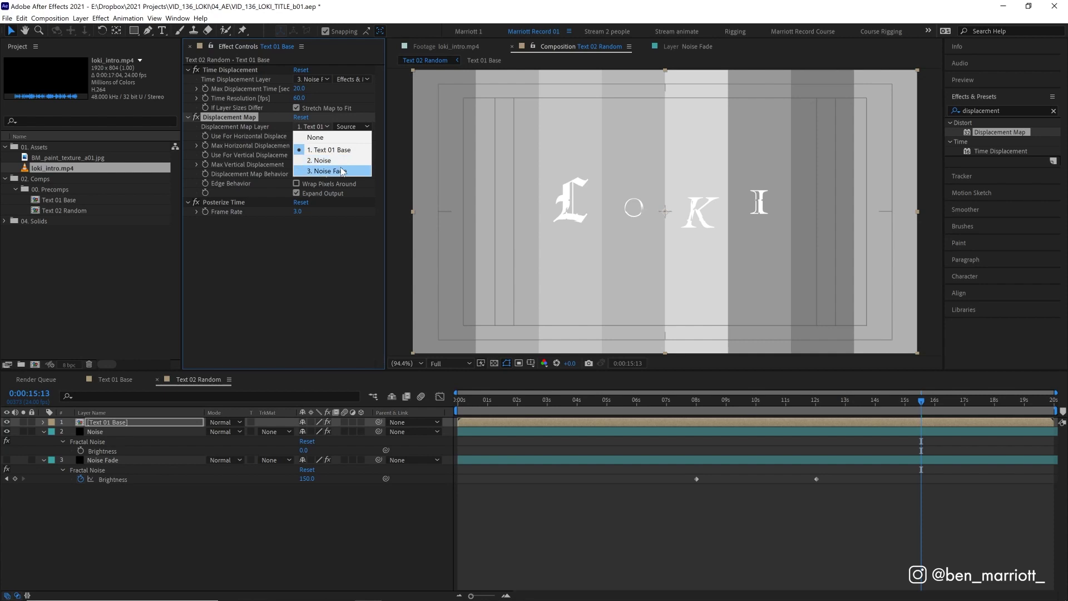
pyautogui.click(322, 161)
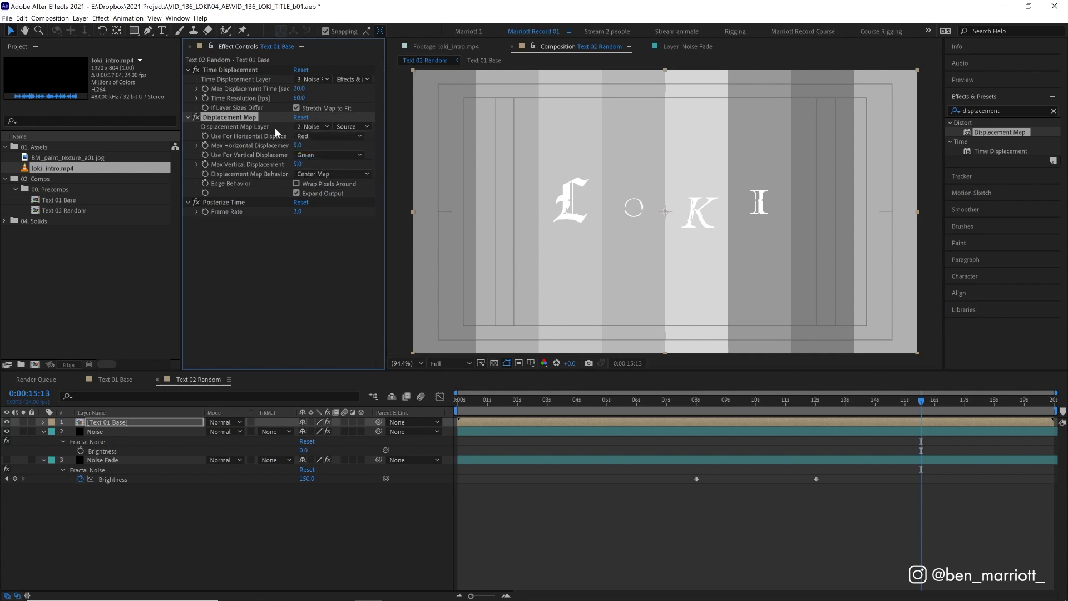
pyautogui.click(350, 127)
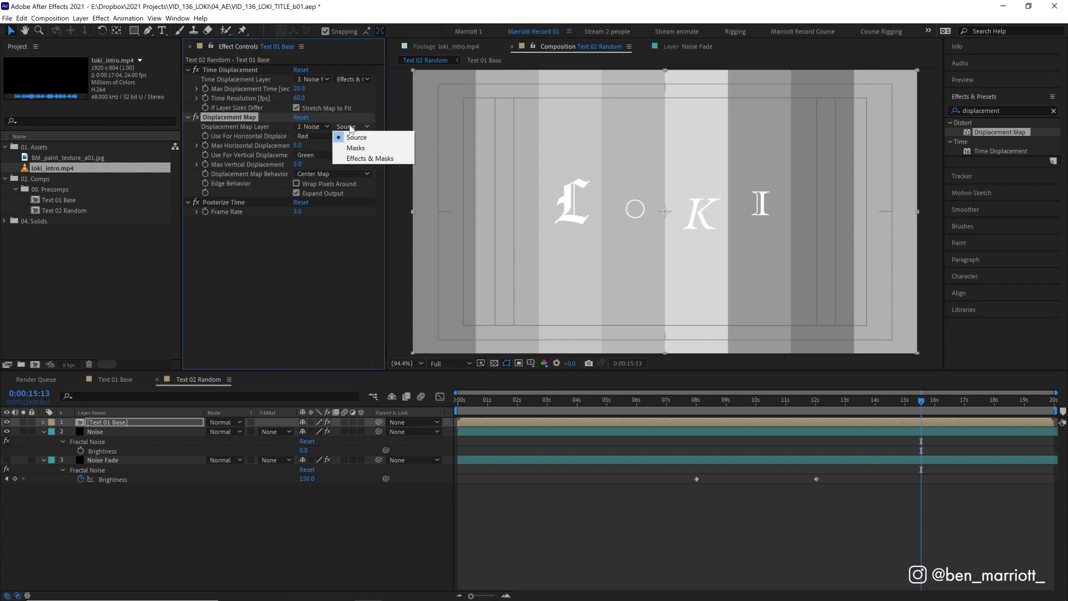
pyautogui.click(358, 158)
pyautogui.press('space')
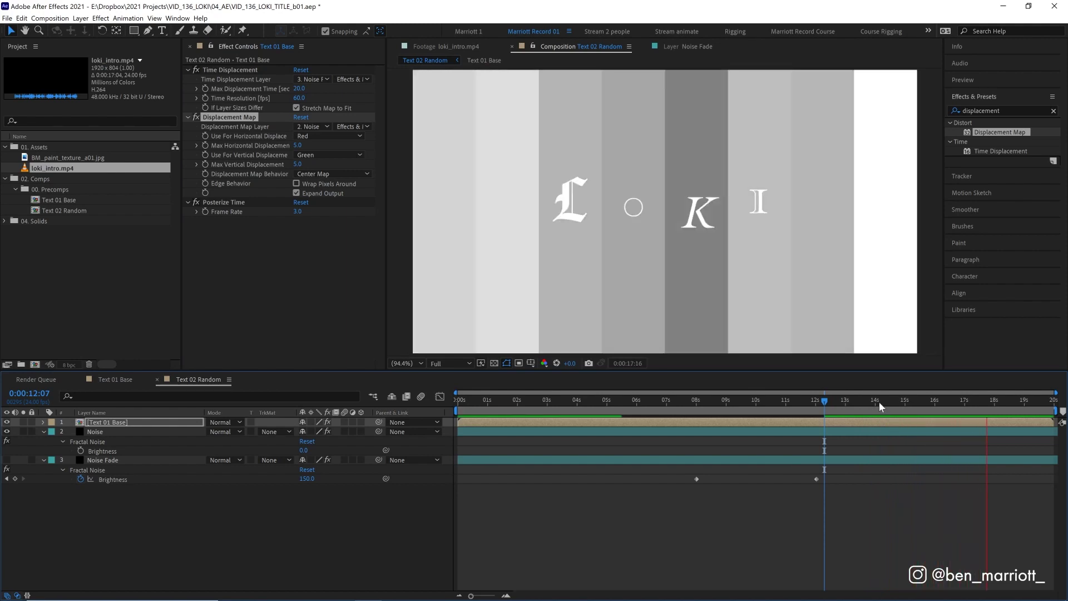
pyautogui.click(879, 402)
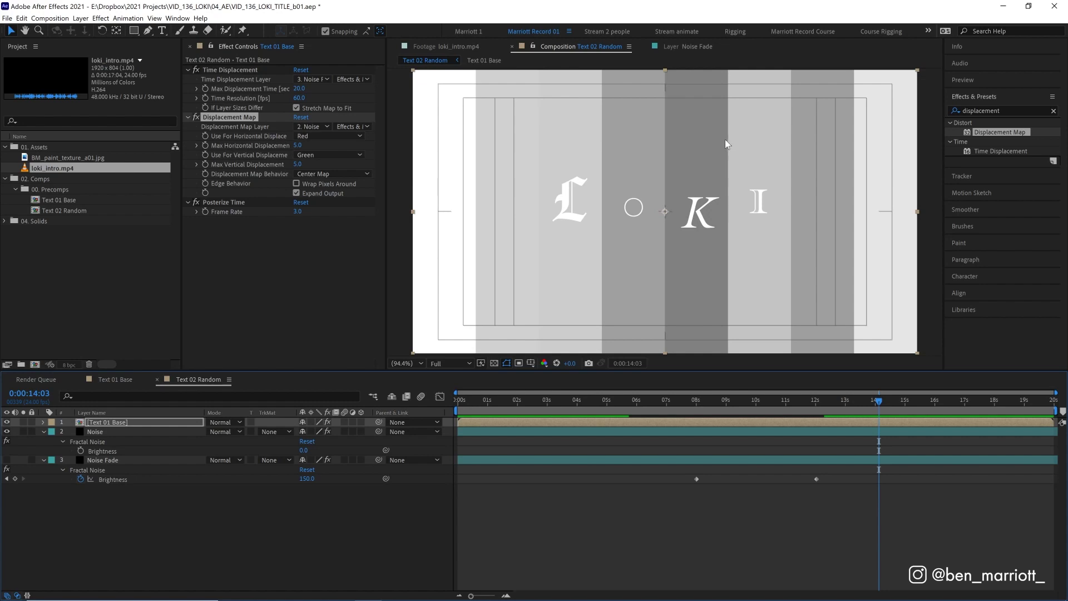
# Set both the maximum horizontal and vertical displacement to 3
pyautogui.click(300, 146)
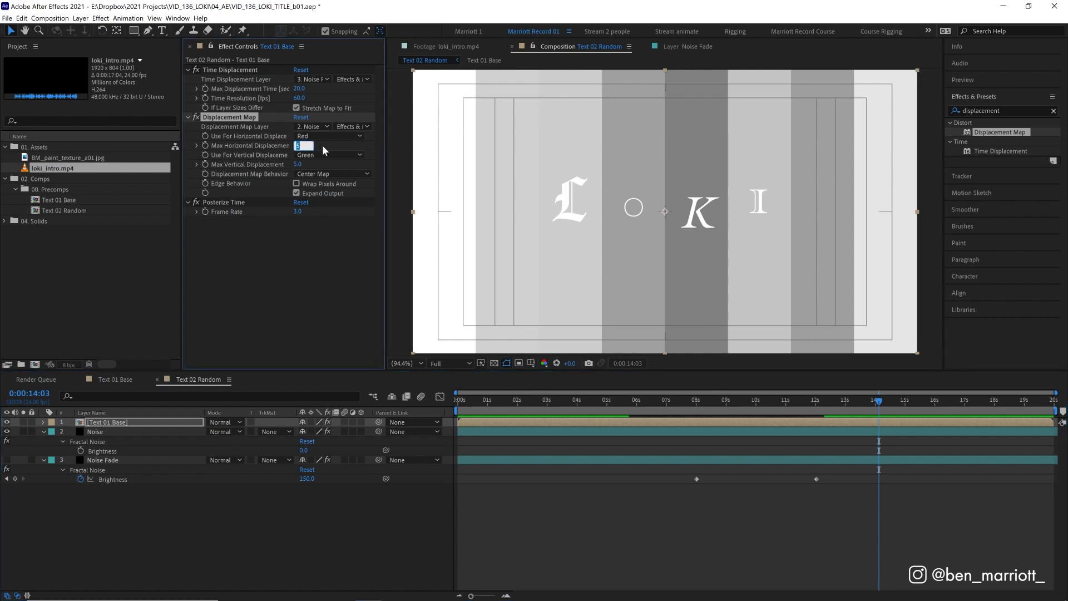
pyautogui.write('3')
pyautogui.click(299, 164)
pyautogui.write('3')
pyautogui.press('Return')
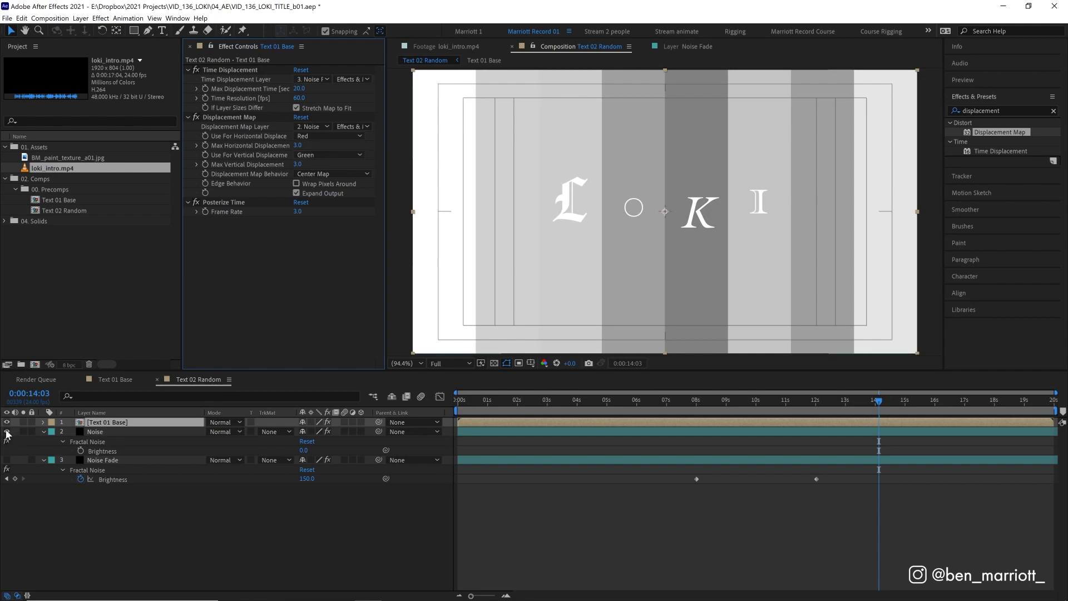
# Nest Text 02 Random in a new composition named 'Text 03 Effects'
pyautogui.press('space')
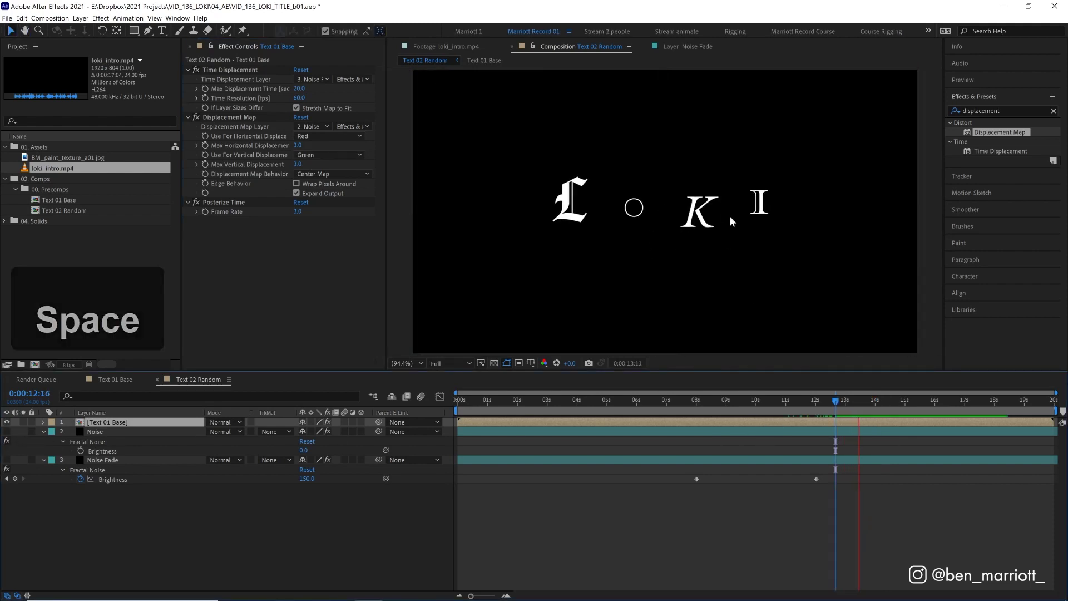
pyautogui.press('space')
pyautogui.click(61, 210)
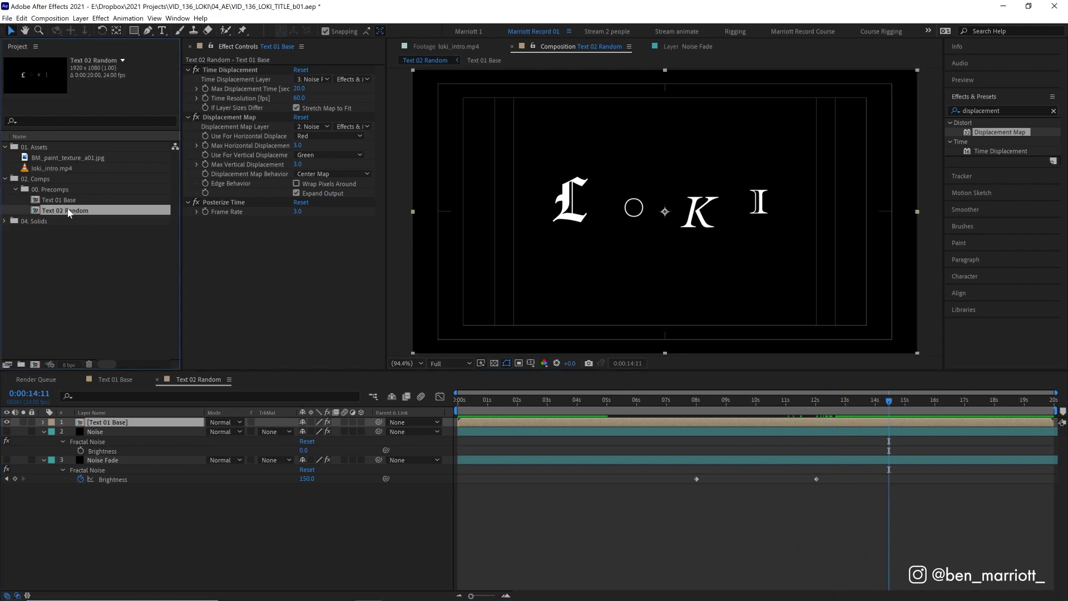
pyautogui.moveTo(68, 213); pyautogui.dragTo(35, 365)
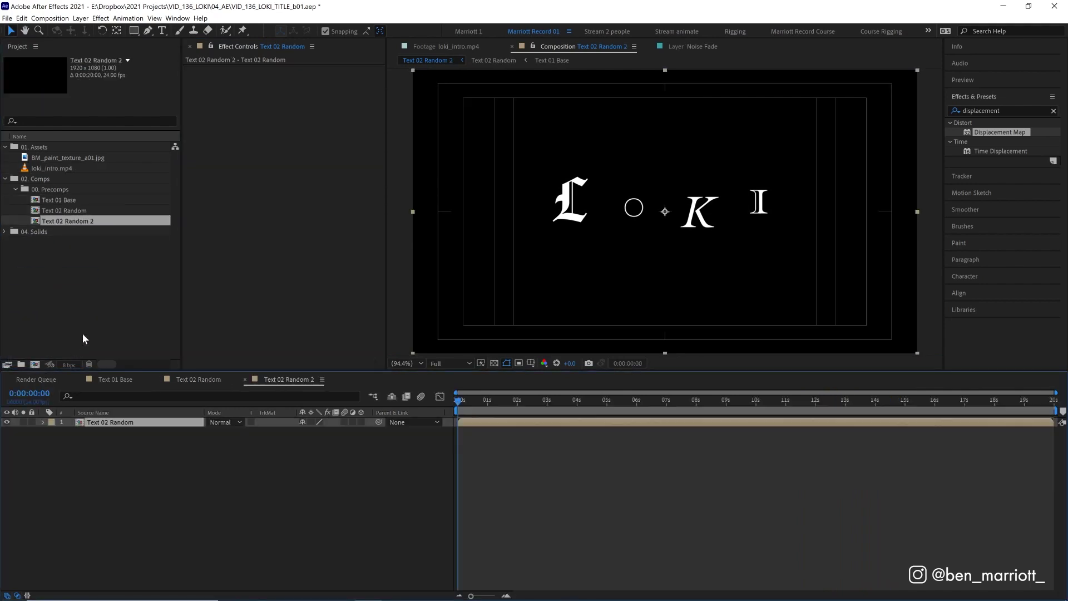
pyautogui.press('Return')
pyautogui.write('Text 03 Effects')
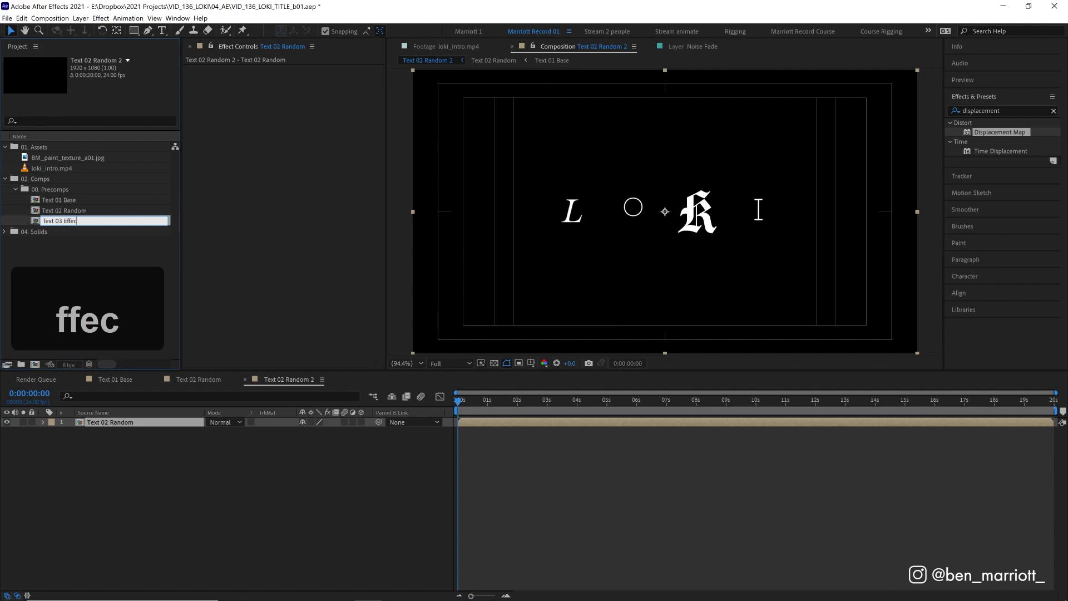
pyautogui.click(508, 433)
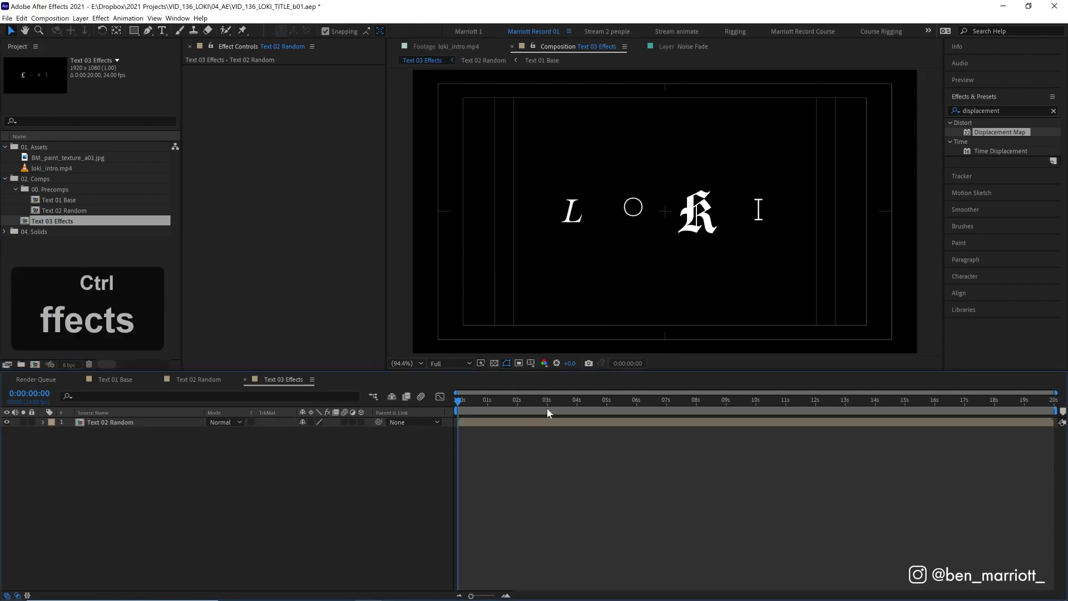
# Create a solid named 'Background' and place it below Text 02 Random
pyautogui.hotkey('ctrl', 'y')
pyautogui.write('Background')
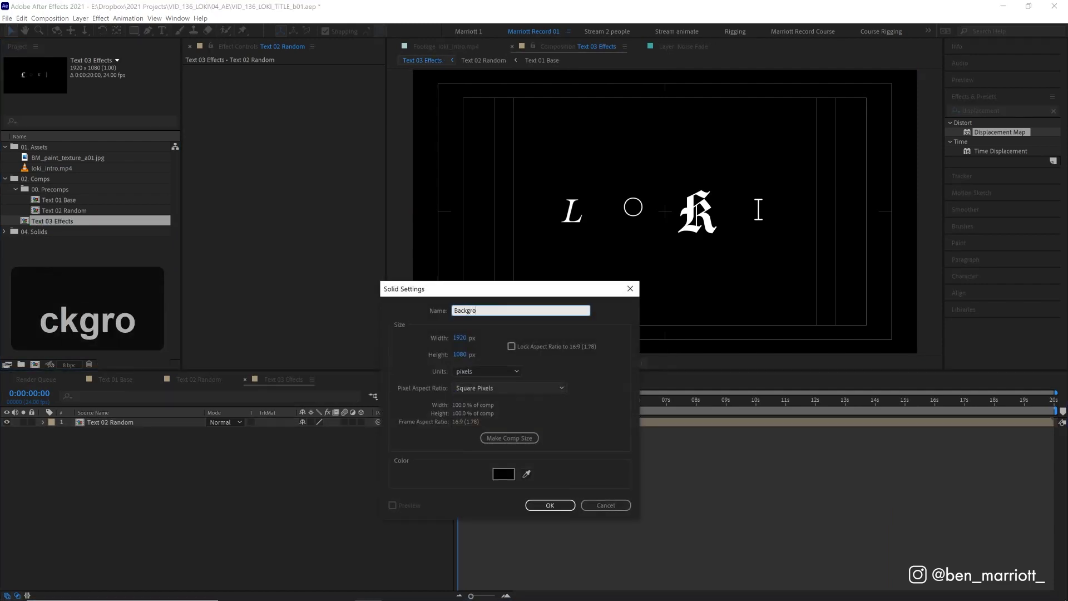
pyautogui.press('Return')
pyautogui.moveTo(169, 424); pyautogui.dragTo(166, 445)
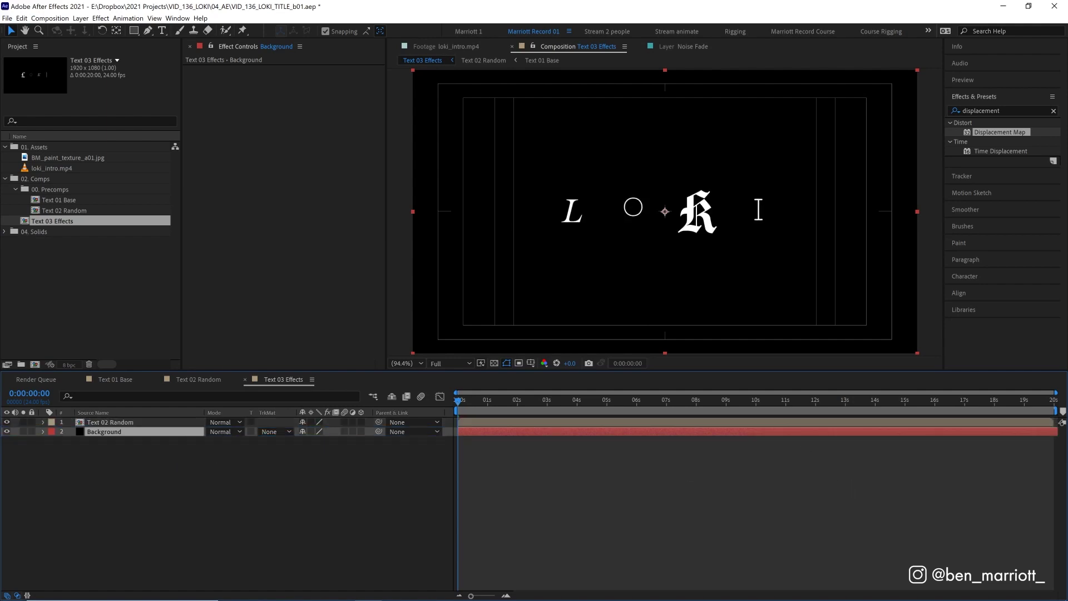
# Add loki_intro.mp4 as the top layer and end the work area at about 17 seconds
pyautogui.click(72, 170)
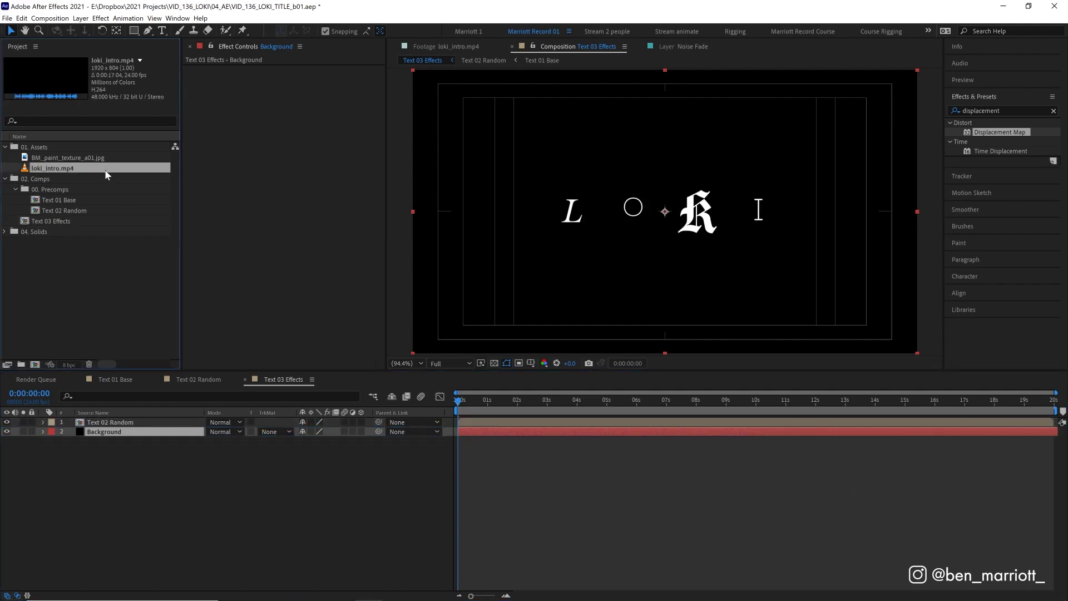
pyautogui.moveTo(108, 175); pyautogui.dragTo(128, 418)
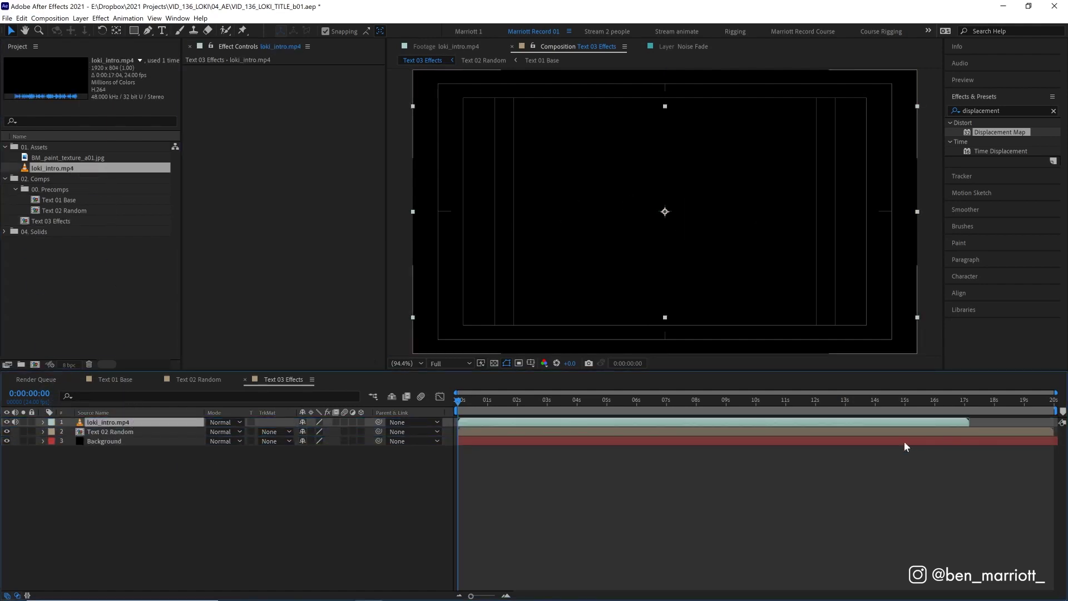
pyautogui.click(627, 399)
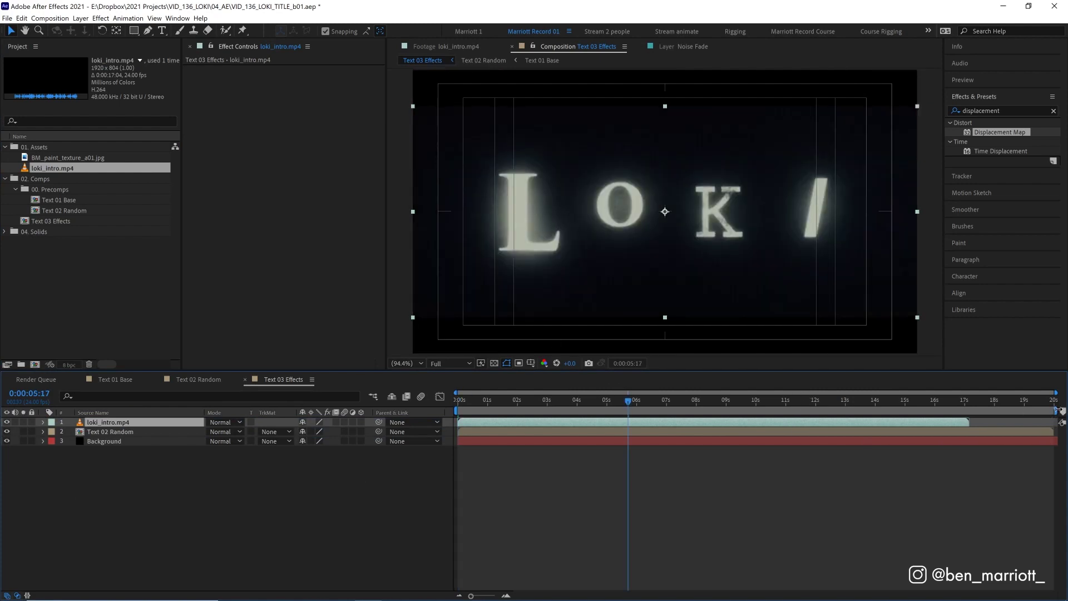
pyautogui.moveTo(1056, 410); pyautogui.dragTo(974, 406)
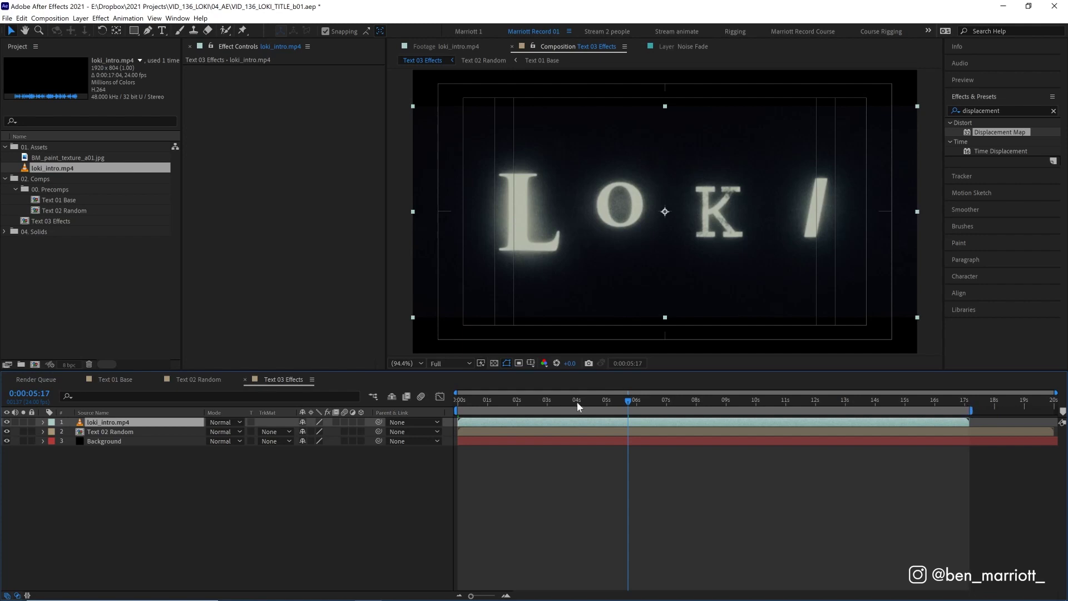
# Preview the reference footage from the start, then move to about 5 seconds
pyautogui.moveTo(578, 406); pyautogui.dragTo(481, 401)
pyautogui.press('space')
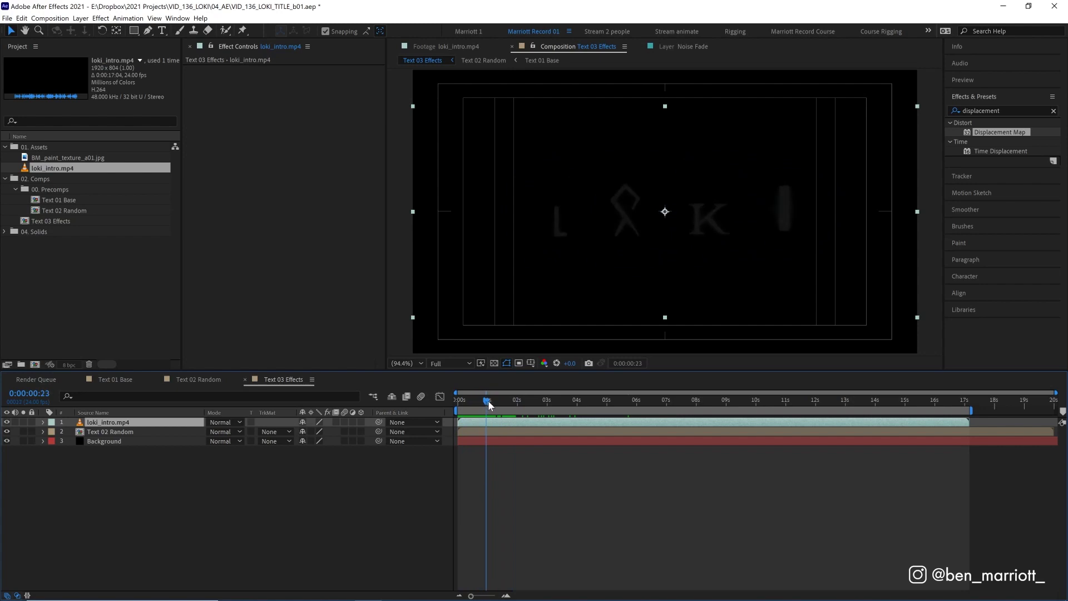
pyautogui.click(103, 441)
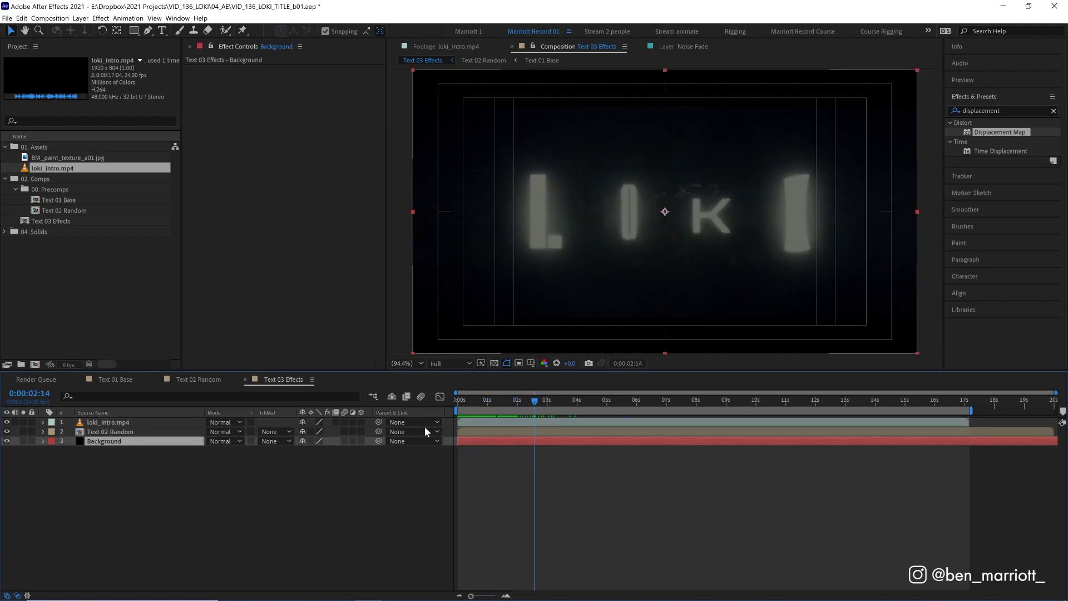
pyautogui.click(465, 405)
pyautogui.moveTo(464, 404); pyautogui.dragTo(619, 308)
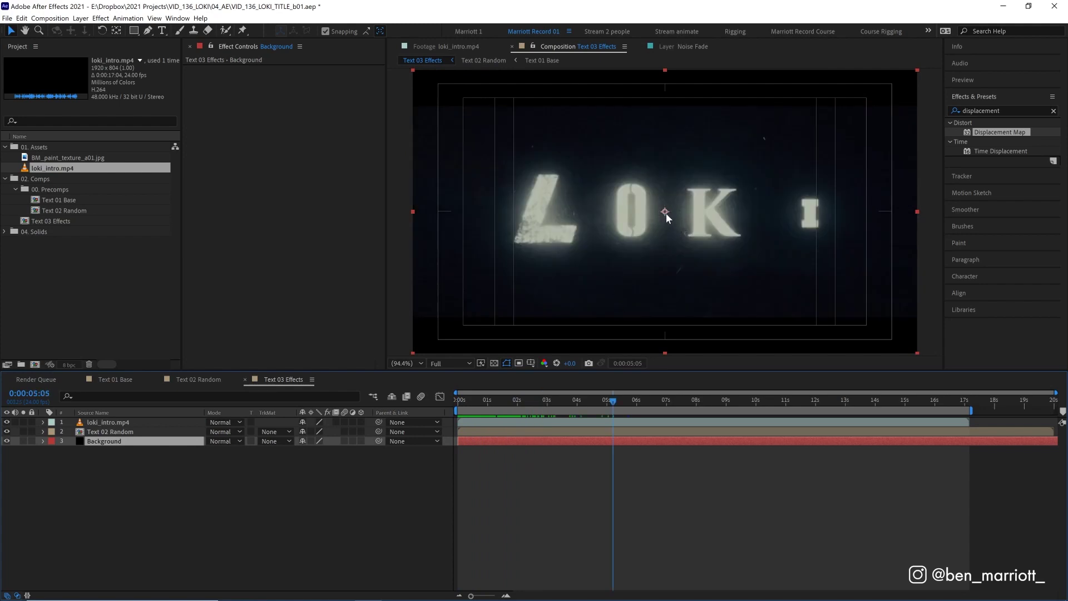
# Hide loki_intro.mp4 and apply a Glow effect to Text 02 Random
pyautogui.click(7, 422)
pyautogui.click(161, 433)
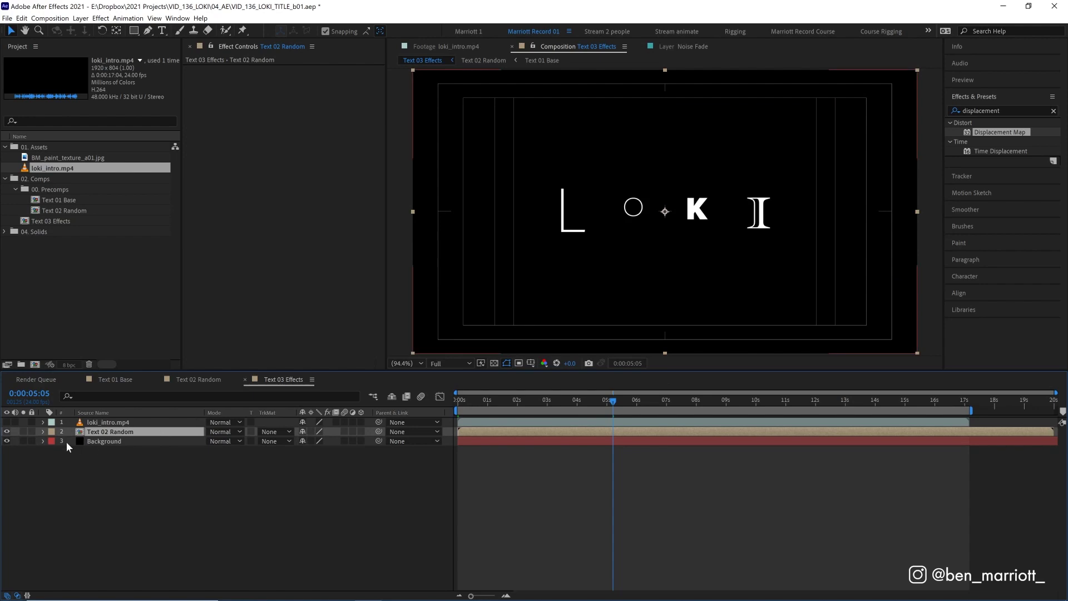
pyautogui.click(1008, 110)
pyautogui.write('glow')
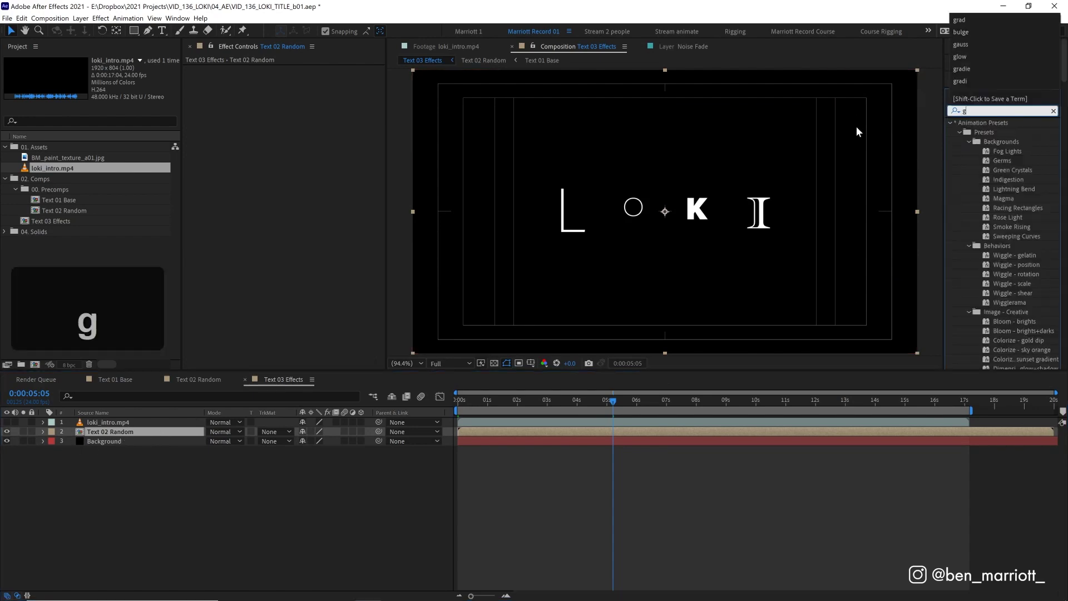
pyautogui.doubleClick(992, 189)
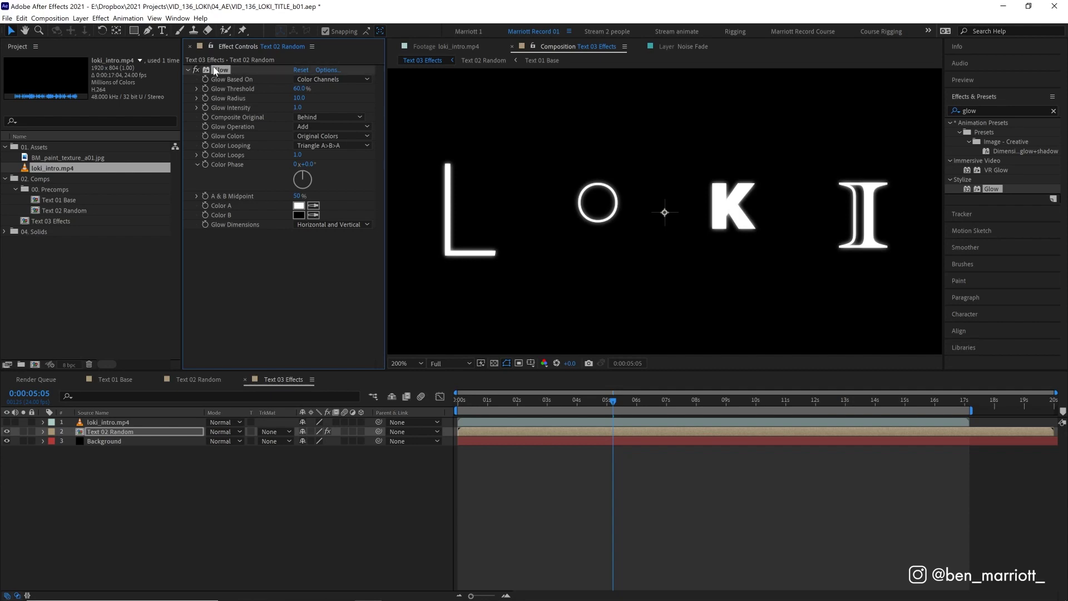
# Duplicate the glow as Glow 2 with a radius of 100
pyautogui.press('ctrl')
pyautogui.hotkey('ctrl', 'd')
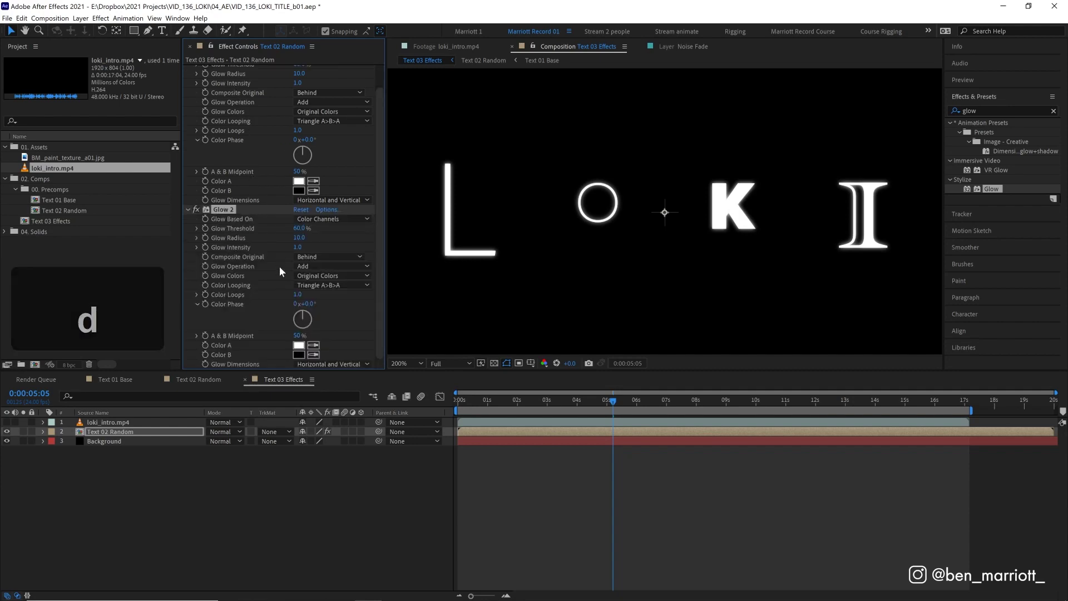
pyautogui.click(300, 237)
pyautogui.write('100')
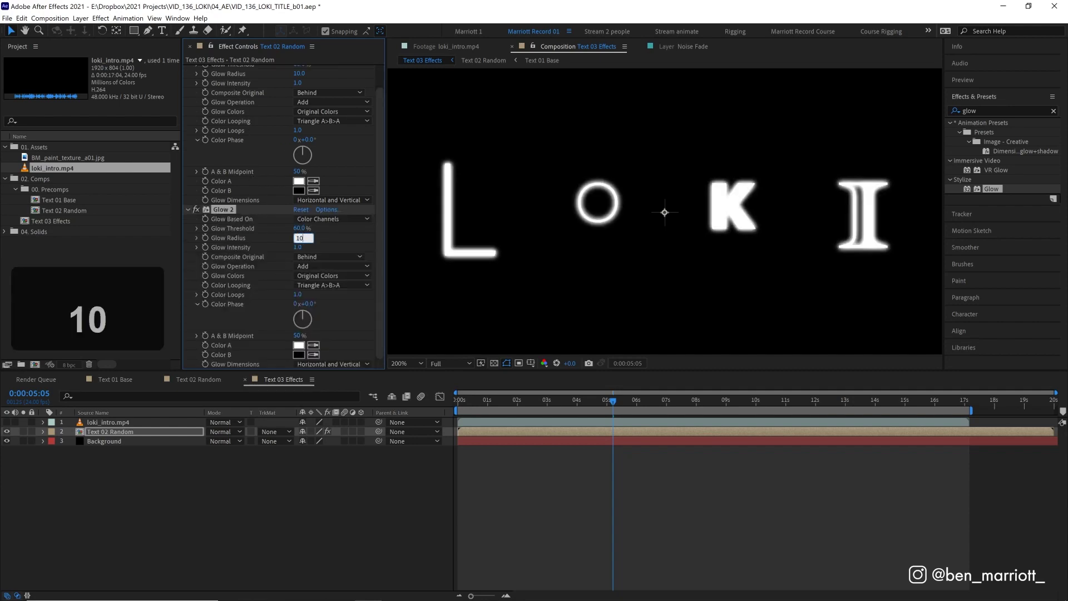
pyautogui.press('Return')
# Duplicate Glow 2 as Glow 3 with a radius of 200
pyautogui.click(214, 209)
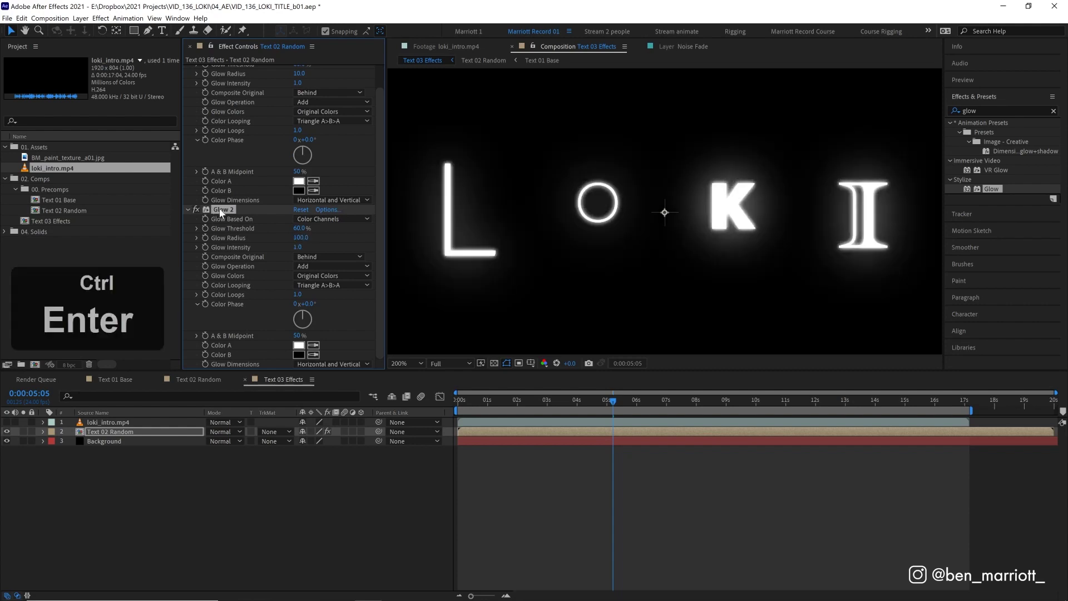
pyautogui.hotkey('ctrl', 'd')
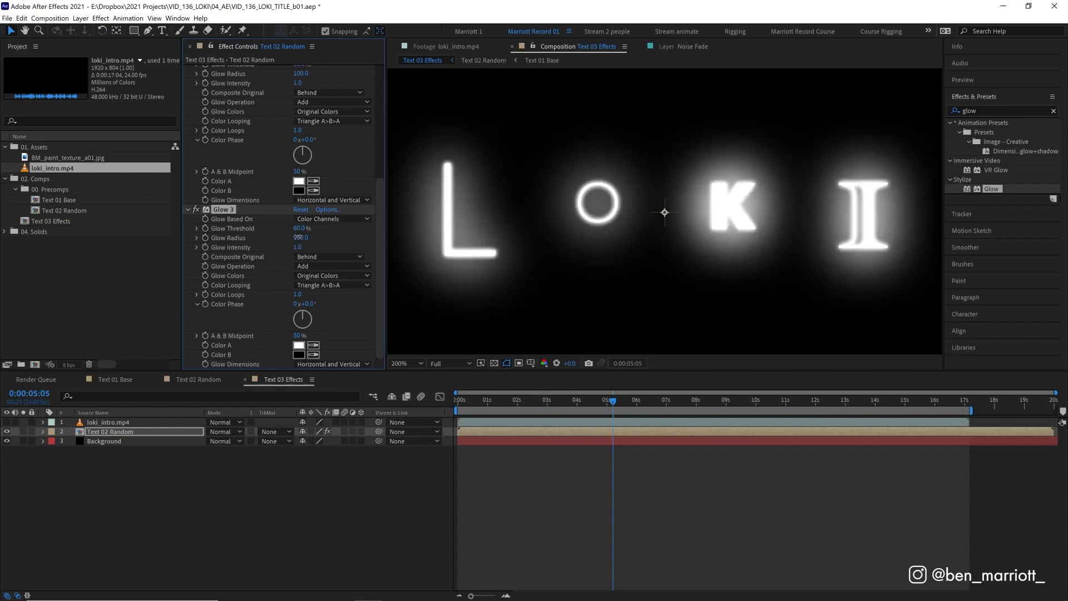
pyautogui.click(300, 237)
pyautogui.write('200')
pyautogui.press('Return')
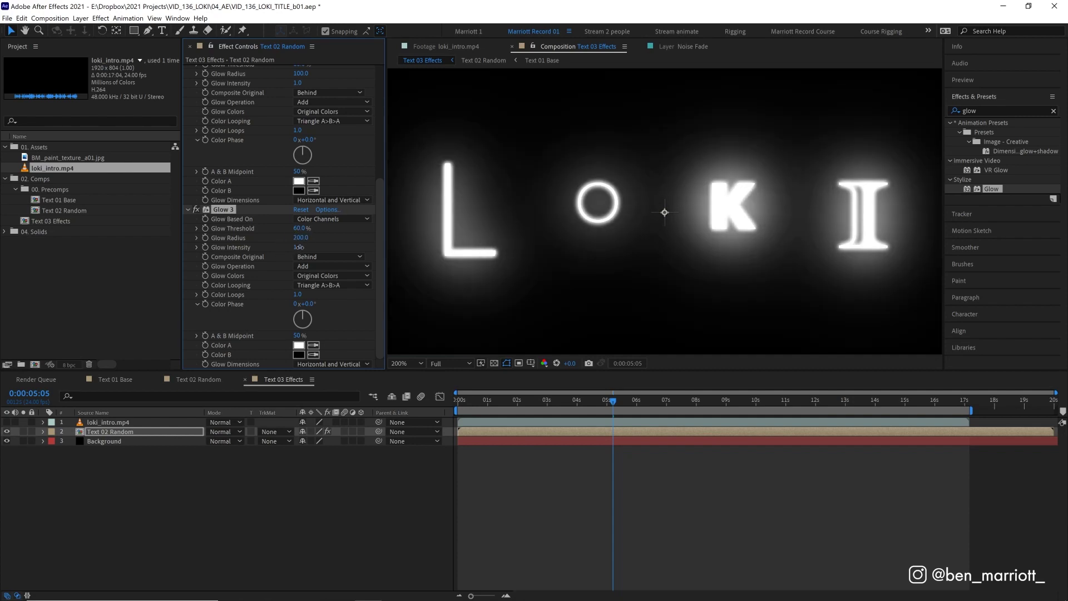
# Set Glow 3's intensity to 0.1 and show the reference footage to compare
pyautogui.click(299, 247)
pyautogui.write('0.1')
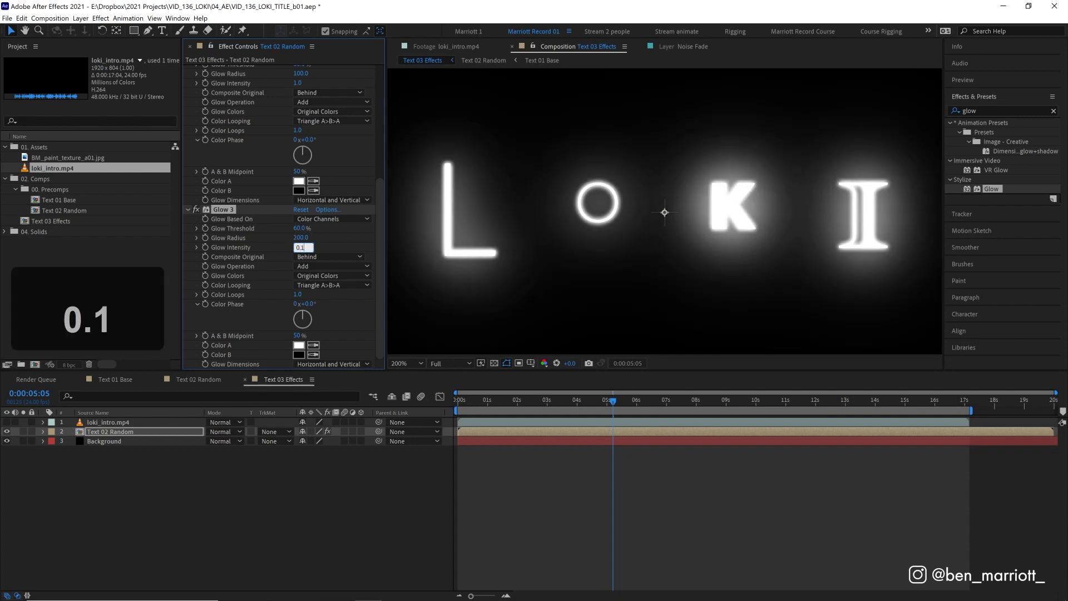
pyautogui.press('Return')
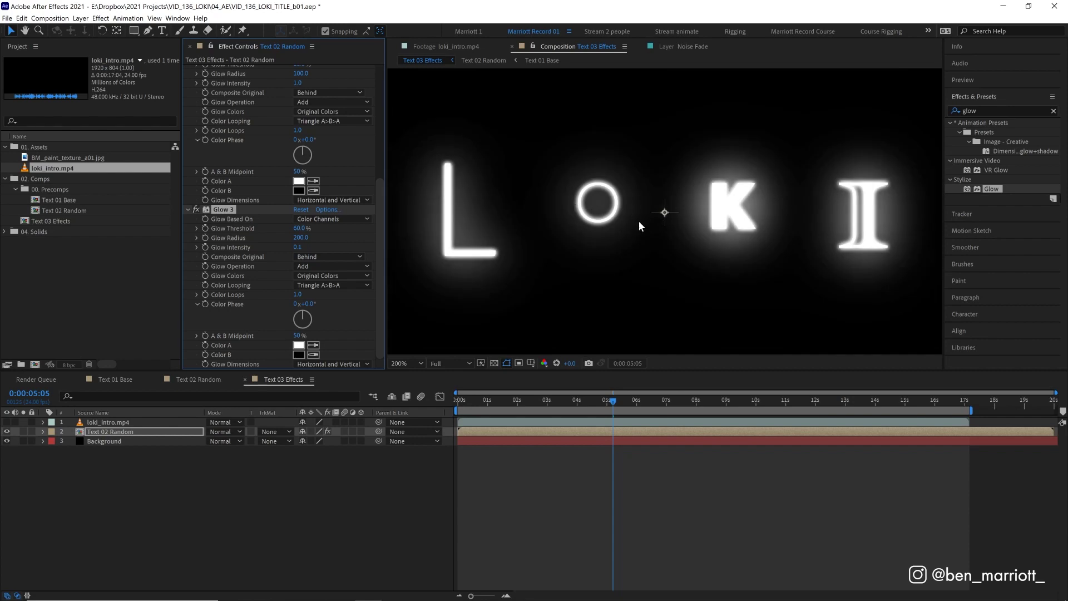
pyautogui.click(7, 422)
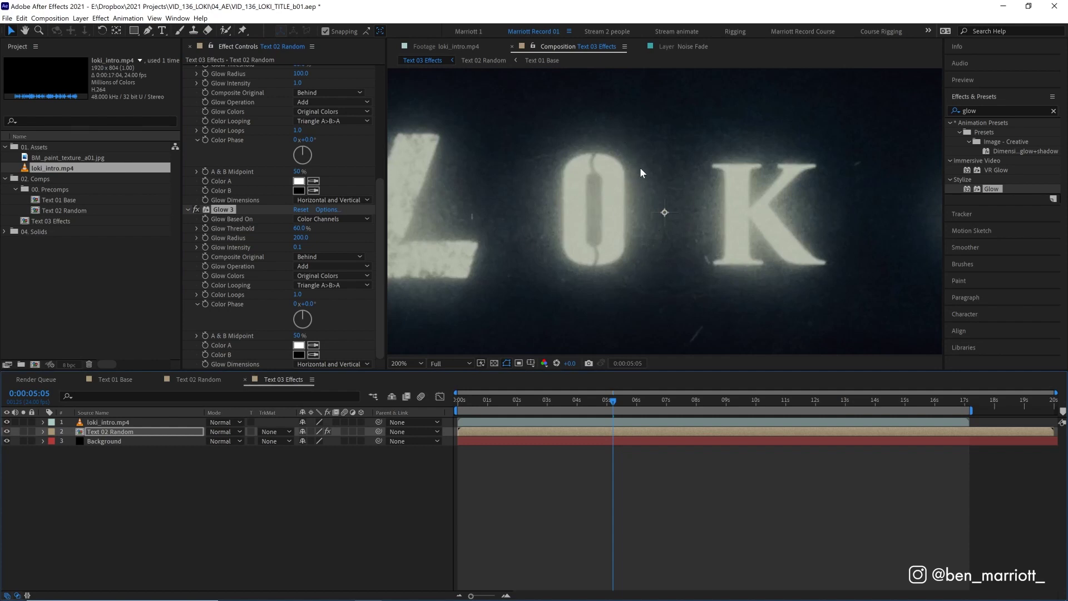
# Add BM_paint_texture_a01.jpg to the comp, shift it left, and scale it to 53%
pyautogui.click(6, 422)
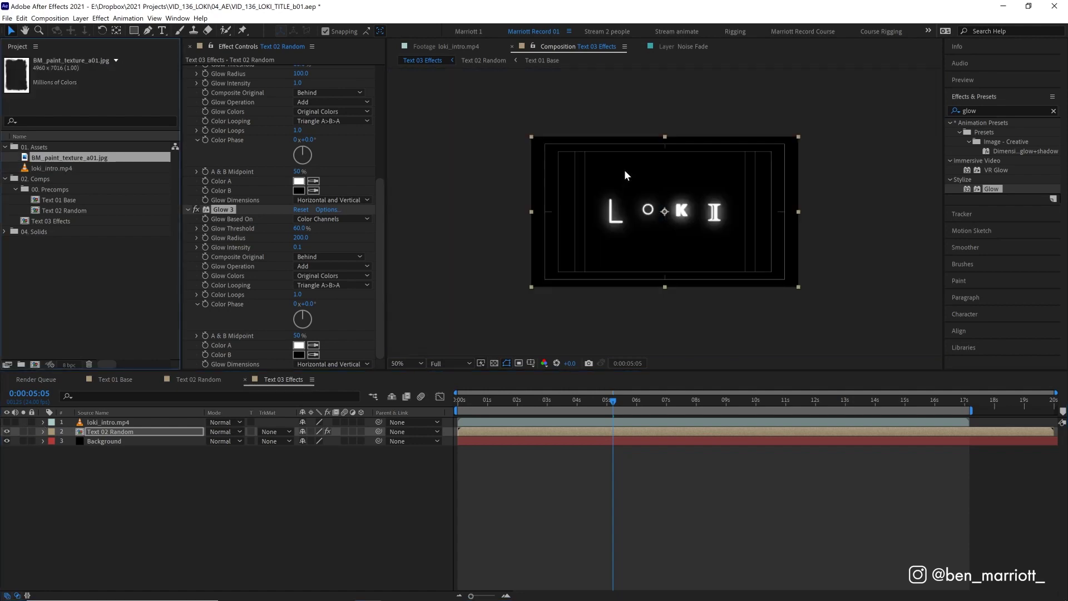
pyautogui.moveTo(74, 161)
pyautogui.mouseDown()
pyautogui.moveTo(317, 140)
pyautogui.moveTo(640, 184)
pyautogui.moveTo(653, 197)
pyautogui.moveTo(649, 222)
pyautogui.moveTo(616, 222)
pyautogui.mouseUp()
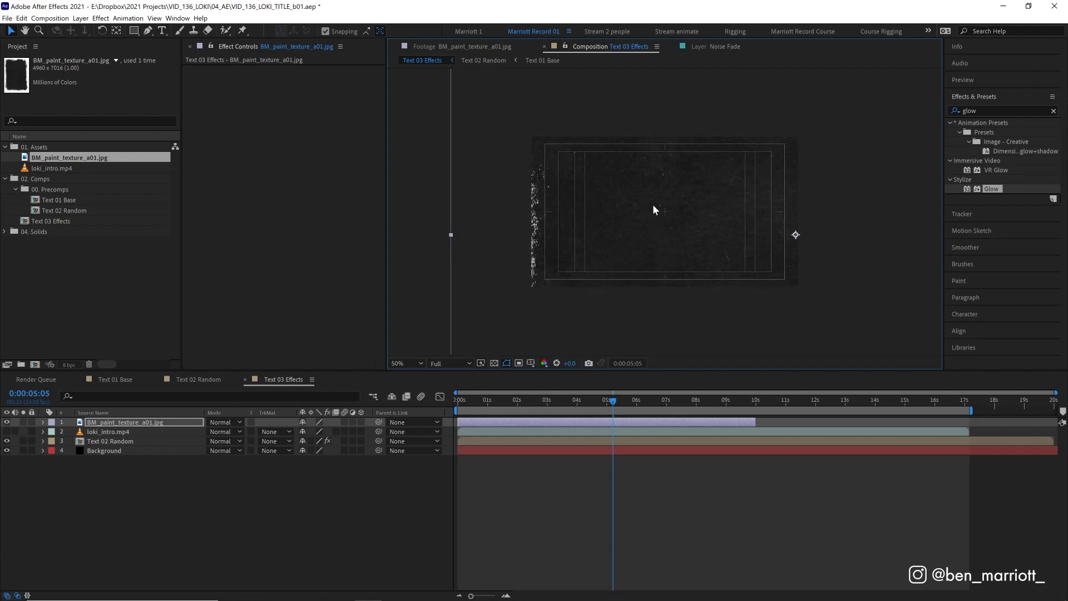
pyautogui.moveTo(659, 233); pyautogui.dragTo(618, 234)
pyautogui.press(',')
pyautogui.press(',')
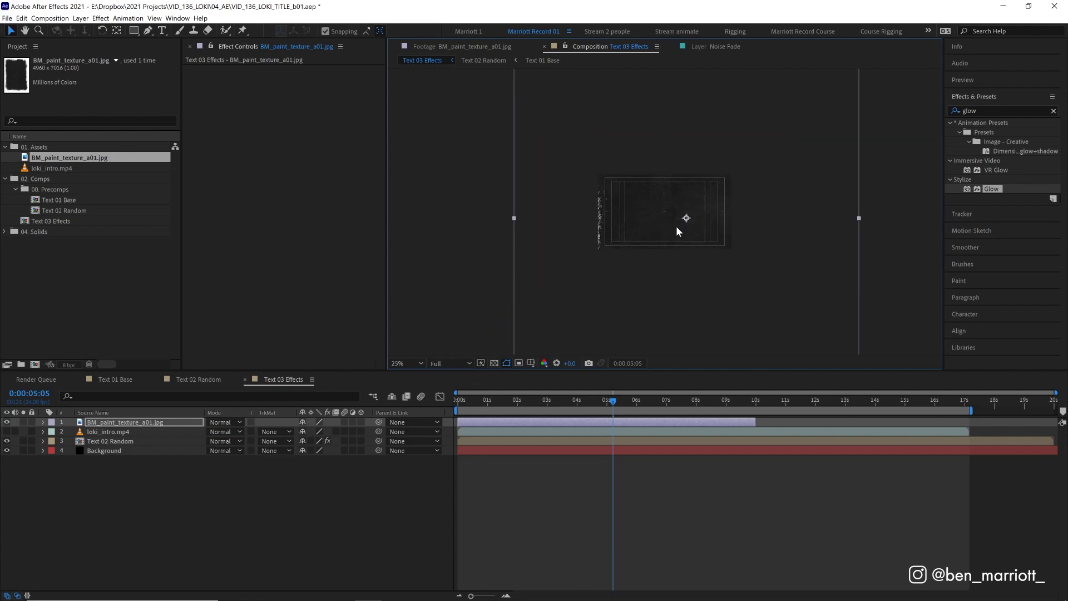
pyautogui.press('s')
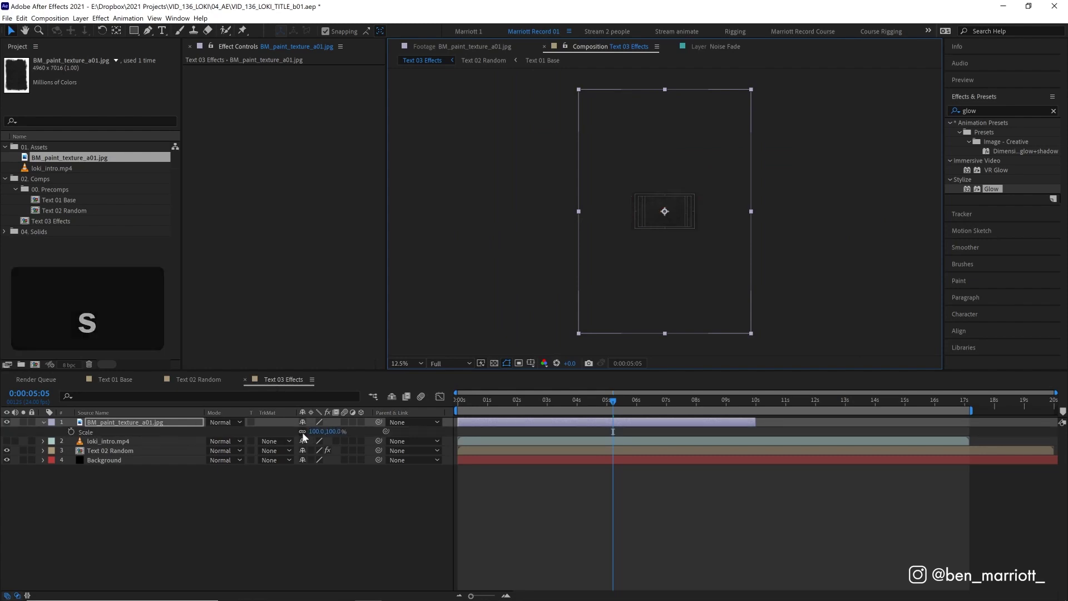
pyautogui.moveTo(334, 431); pyautogui.dragTo(311, 433)
pyautogui.press('.')
pyautogui.press('.')
# Apply Curves to the paint texture and drag the top-right point left to brighten it
pyautogui.click(980, 111)
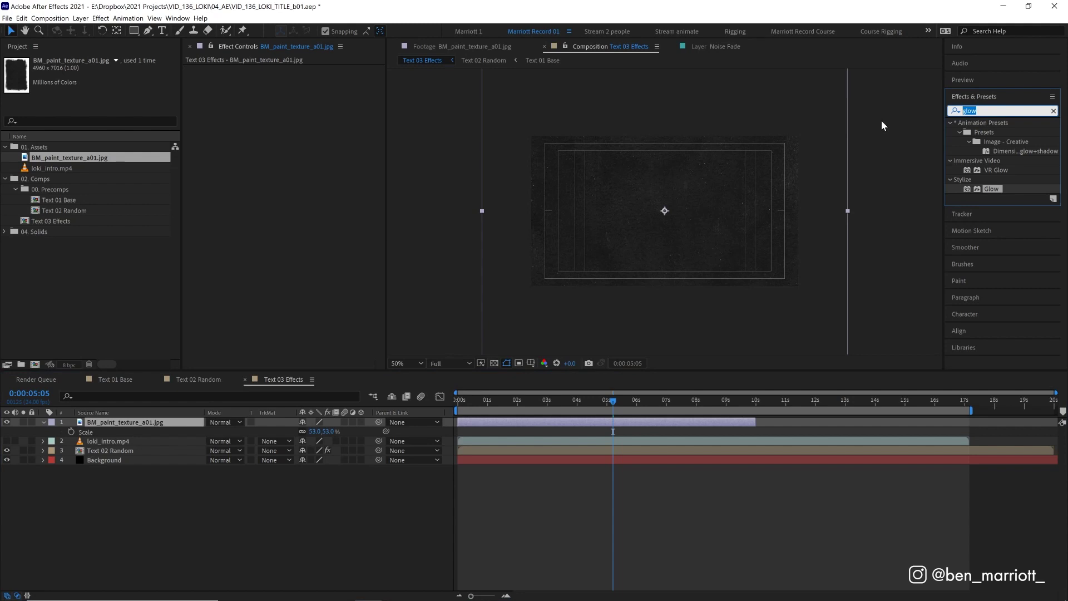
pyautogui.write('curves')
pyautogui.doubleClick(992, 170)
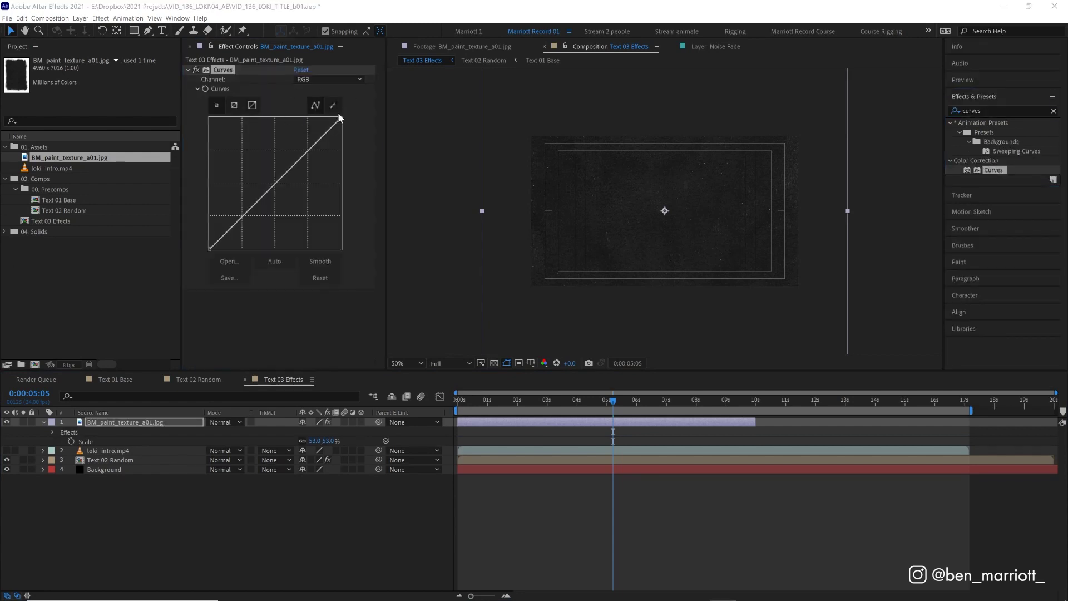
pyautogui.moveTo(340, 117); pyautogui.dragTo(248, 118)
pyautogui.scroll(2, 680, 204)
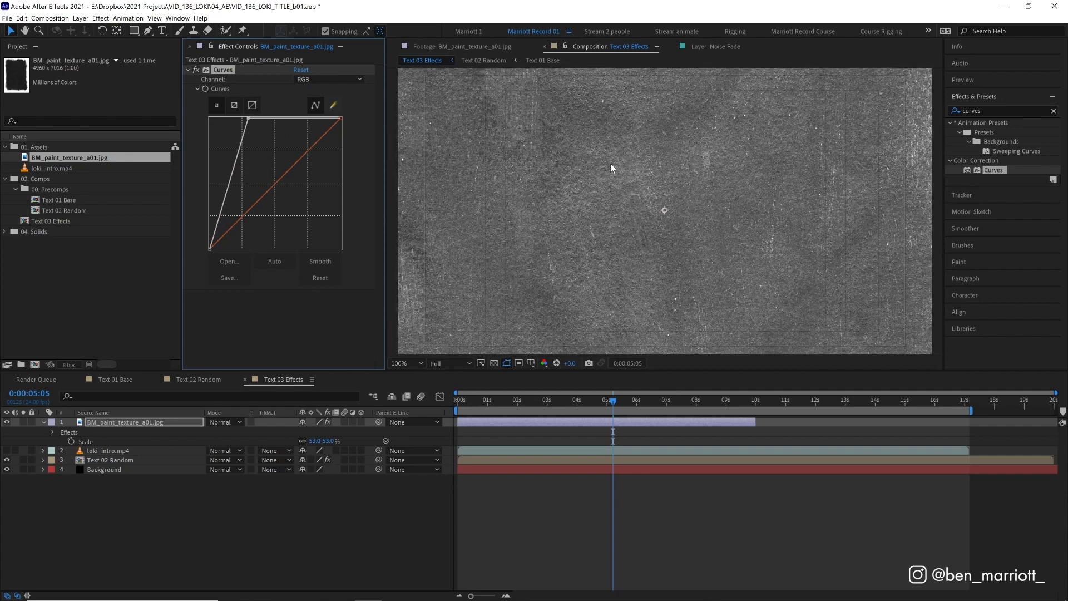
# Move the paint texture below Text 02 Random and set its track matte to Text 02 Random's alpha
pyautogui.click(146, 423)
pyautogui.moveTo(146, 423); pyautogui.dragTo(135, 465)
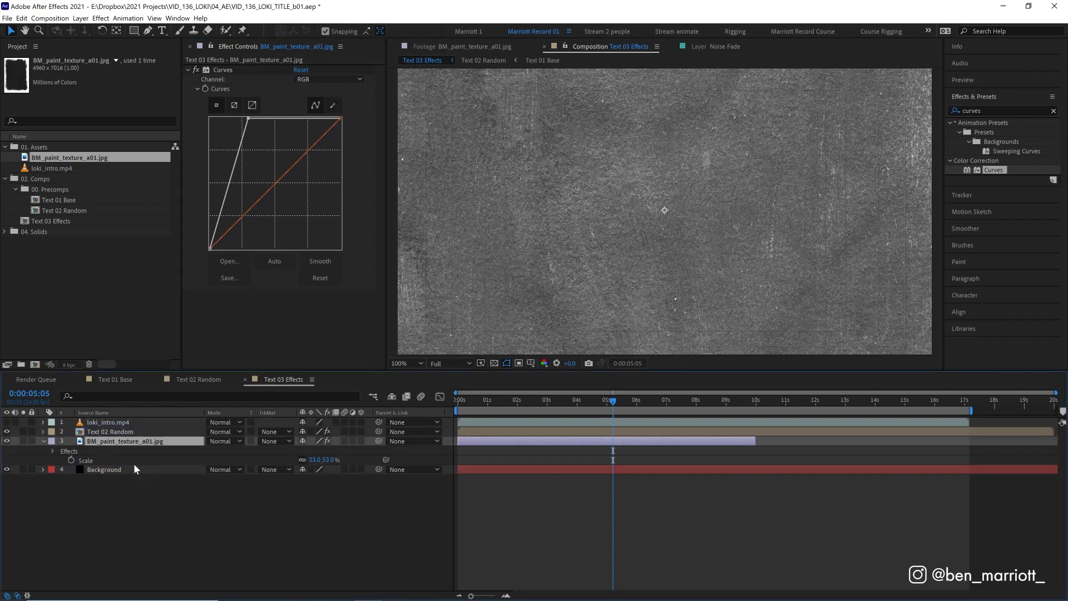
pyautogui.click(276, 441)
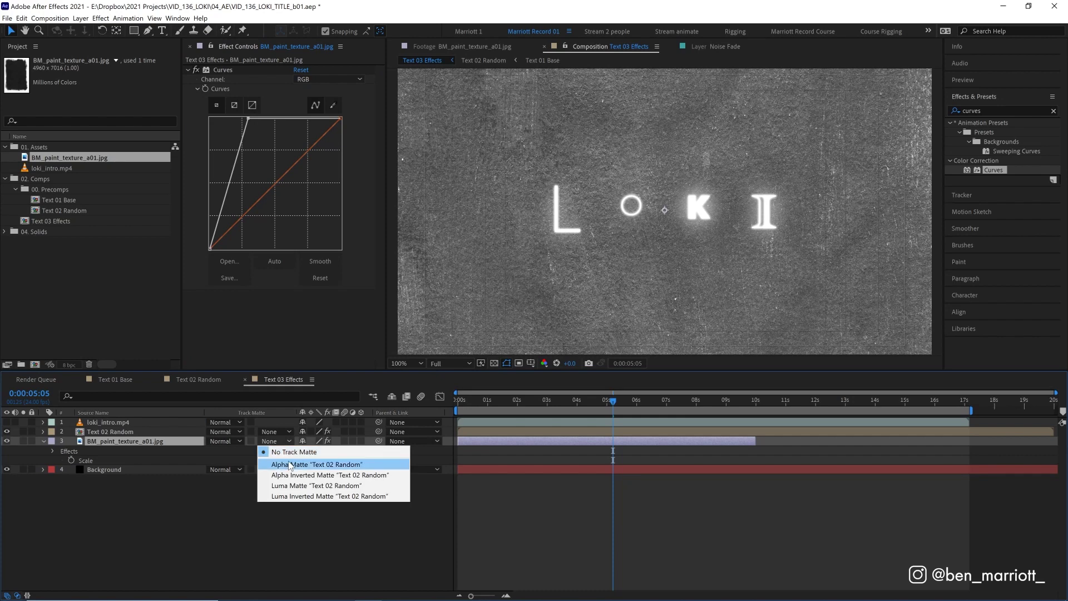
pyautogui.click(334, 465)
# Make Text 02 Random visible, inspect the matted letters and Curves, and compare with the reference
pyautogui.click(166, 434)
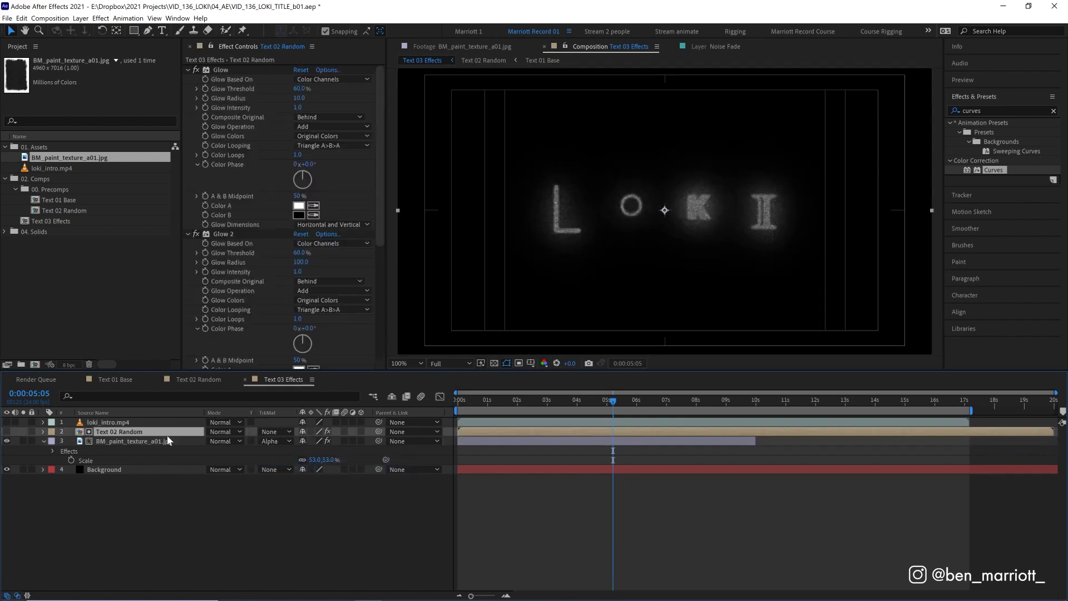
pyautogui.click(7, 431)
pyautogui.press('.')
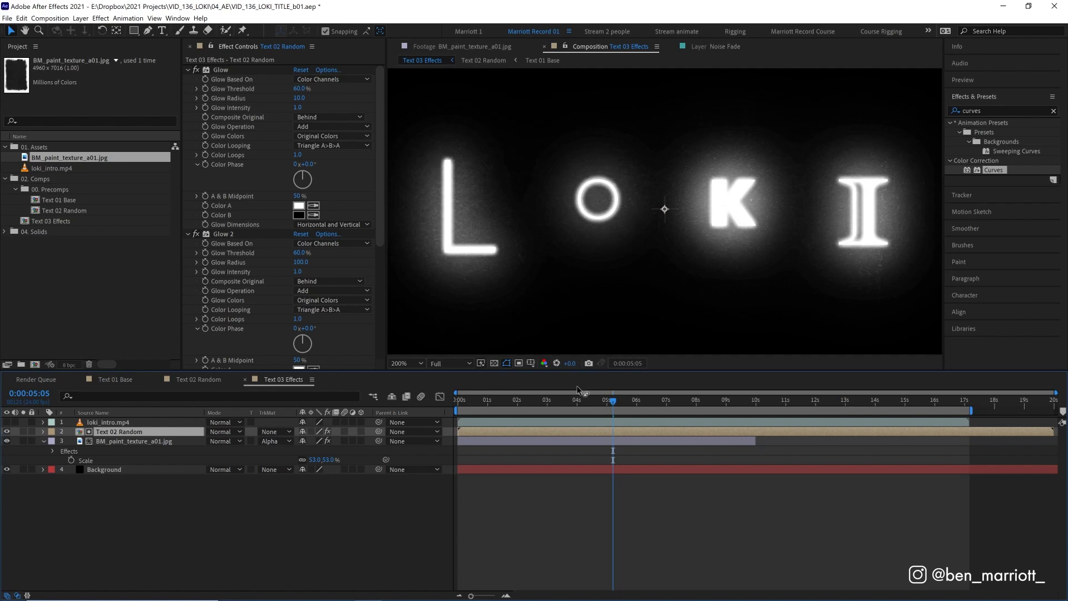
pyautogui.click(543, 442)
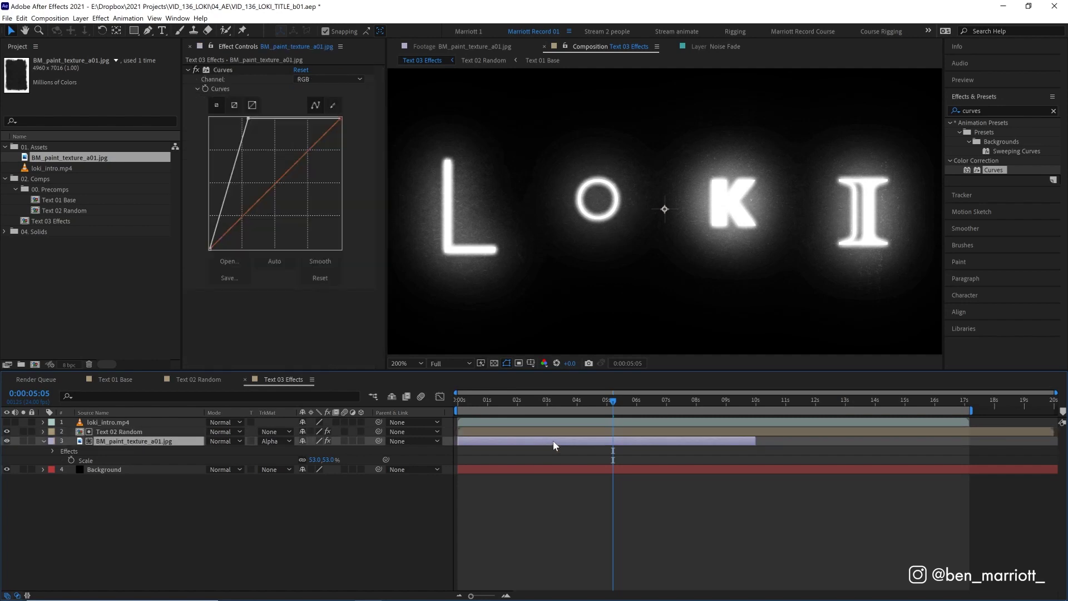
pyautogui.click(248, 118)
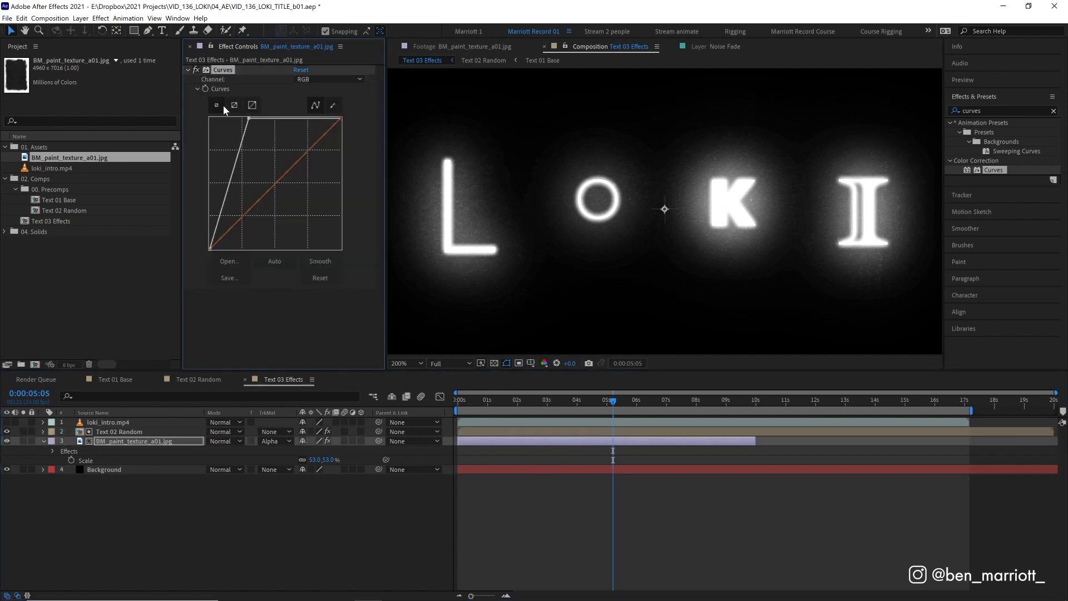
pyautogui.scroll(-2, 652, 265)
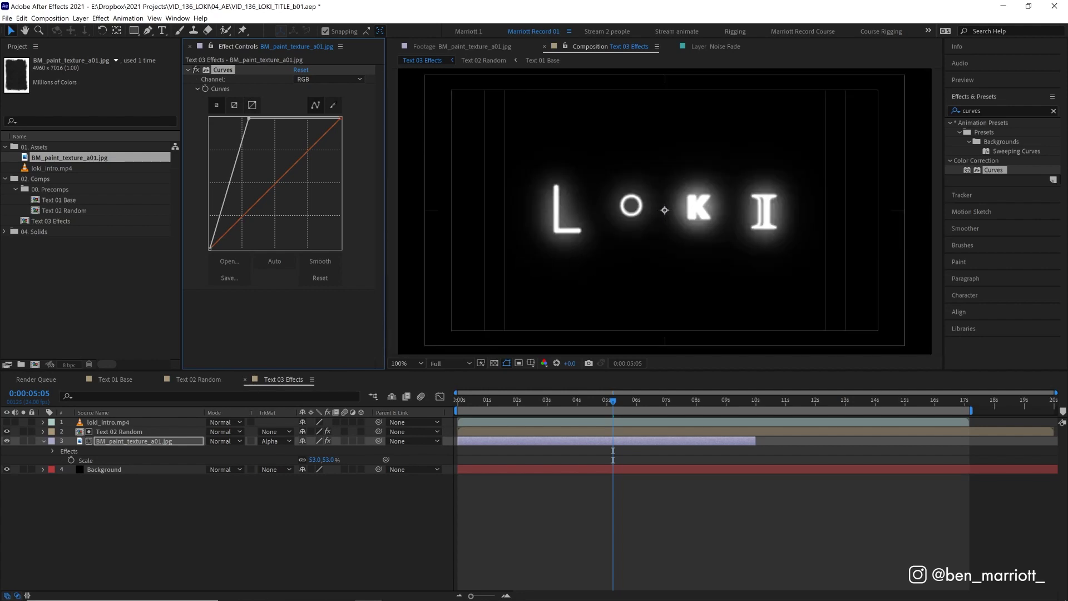
pyautogui.click(7, 422)
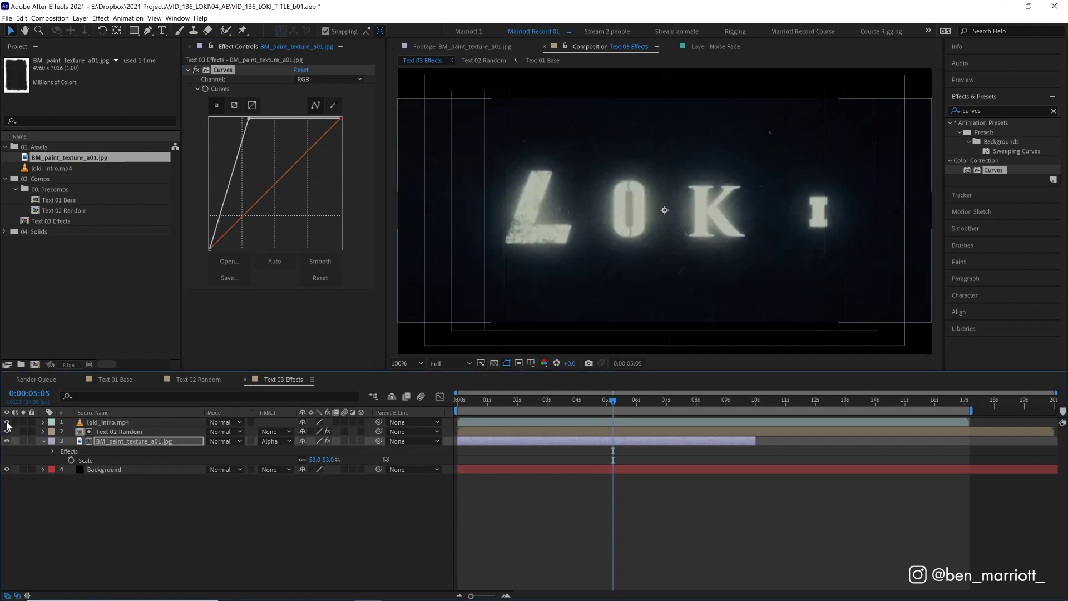
pyautogui.click(7, 422)
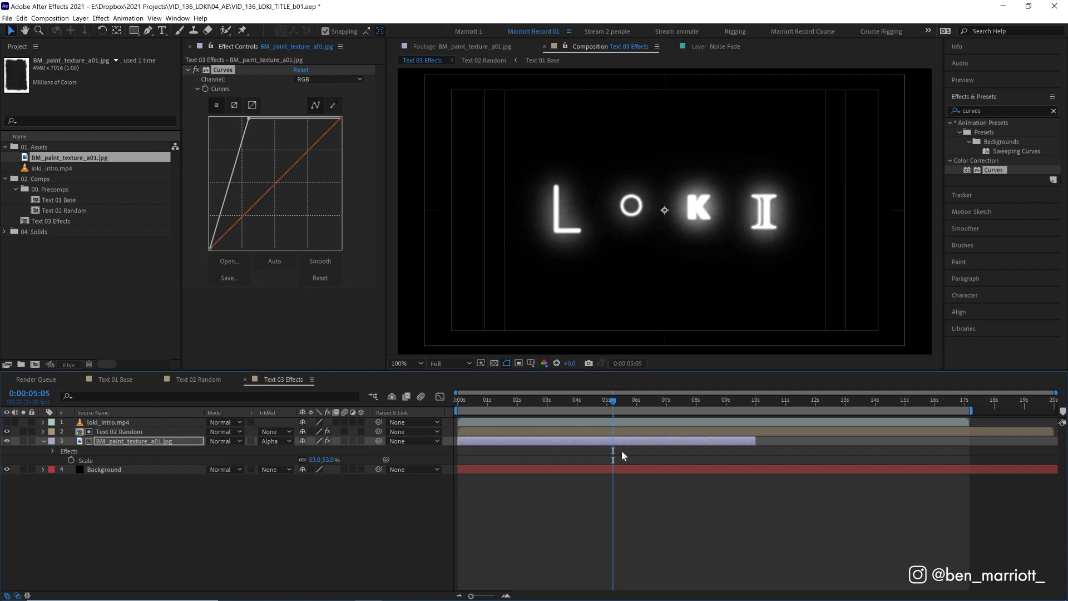
# Scale Text 02 Random to 120%, then to 150%, and check a later frame
pyautogui.click(119, 432)
pyautogui.press('s')
pyautogui.press('s')
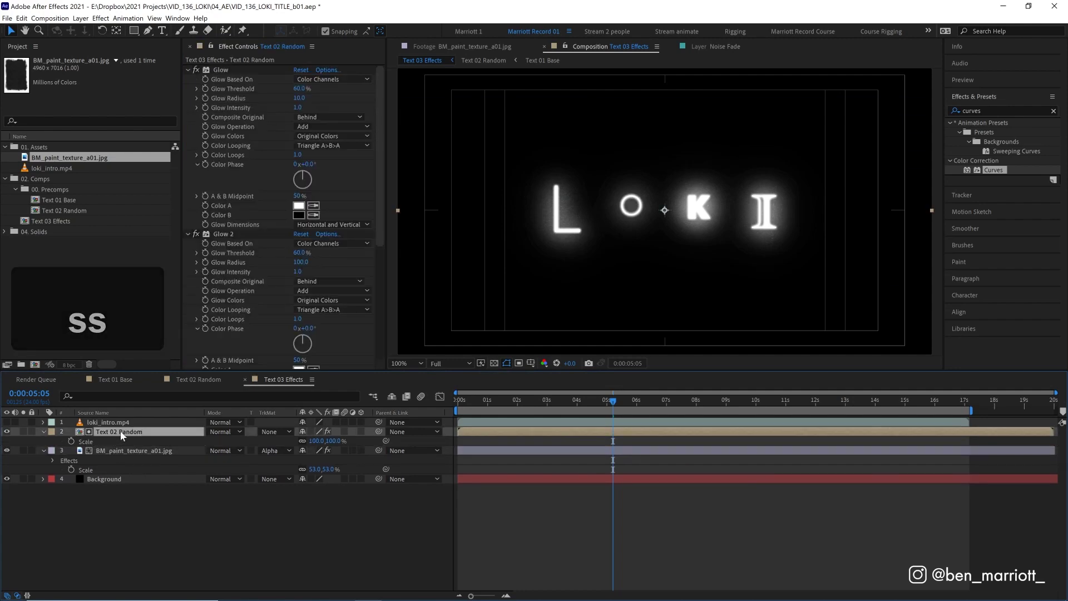
pyautogui.press('s')
pyautogui.press('s')
pyautogui.click(334, 441)
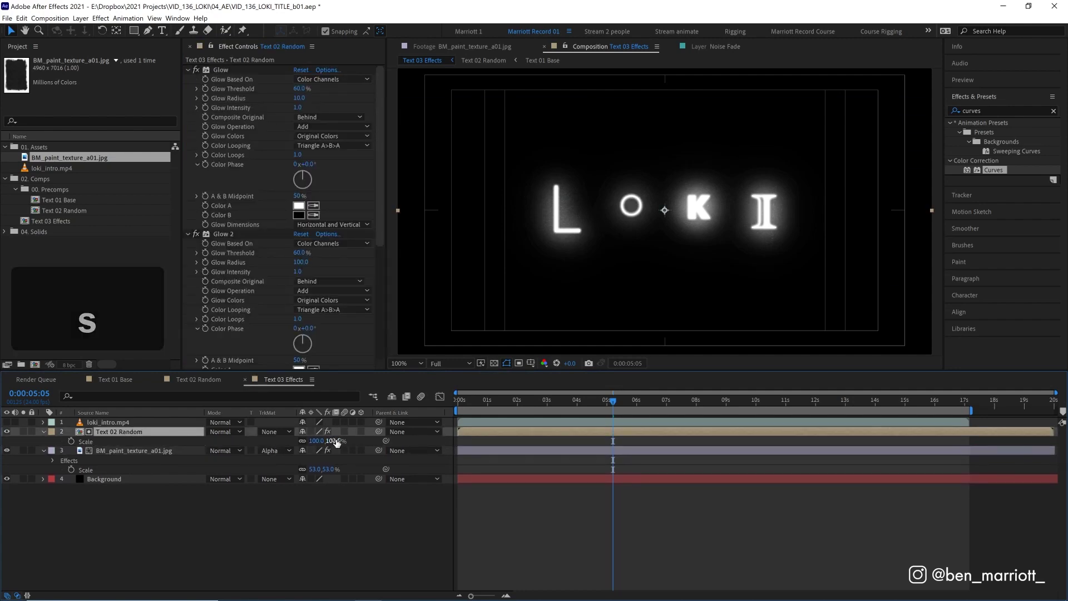
pyautogui.write('120')
pyautogui.press('Return')
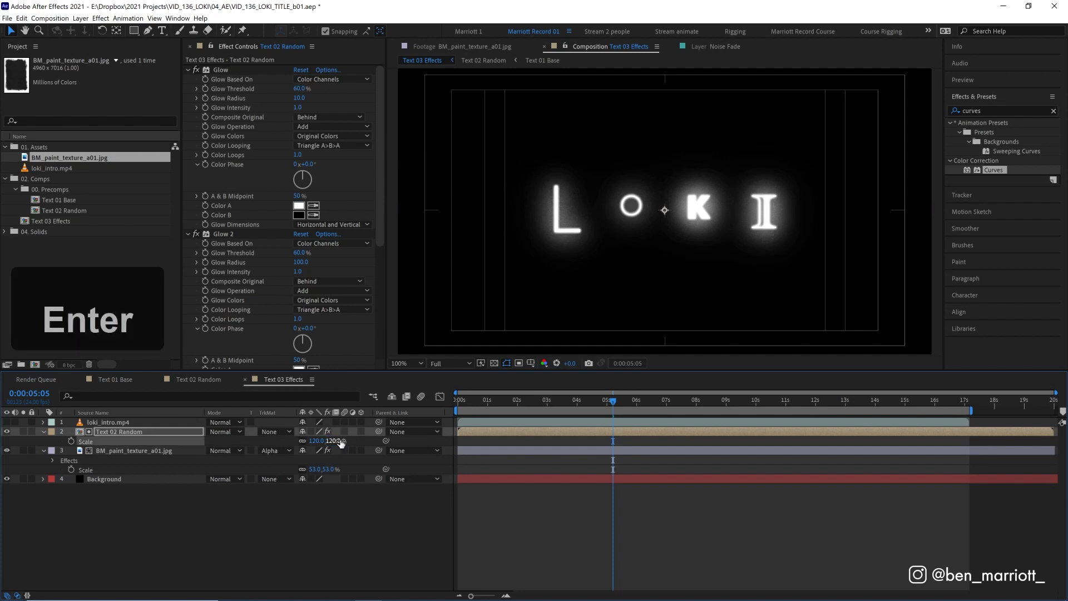
pyautogui.click(336, 440)
pyautogui.write('150')
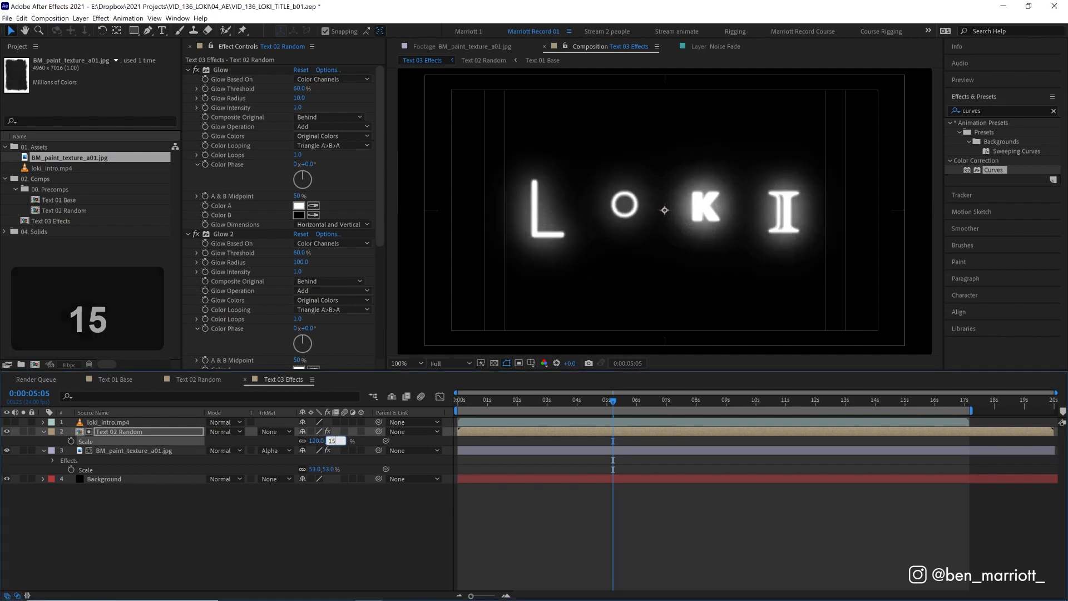
pyautogui.press('Return')
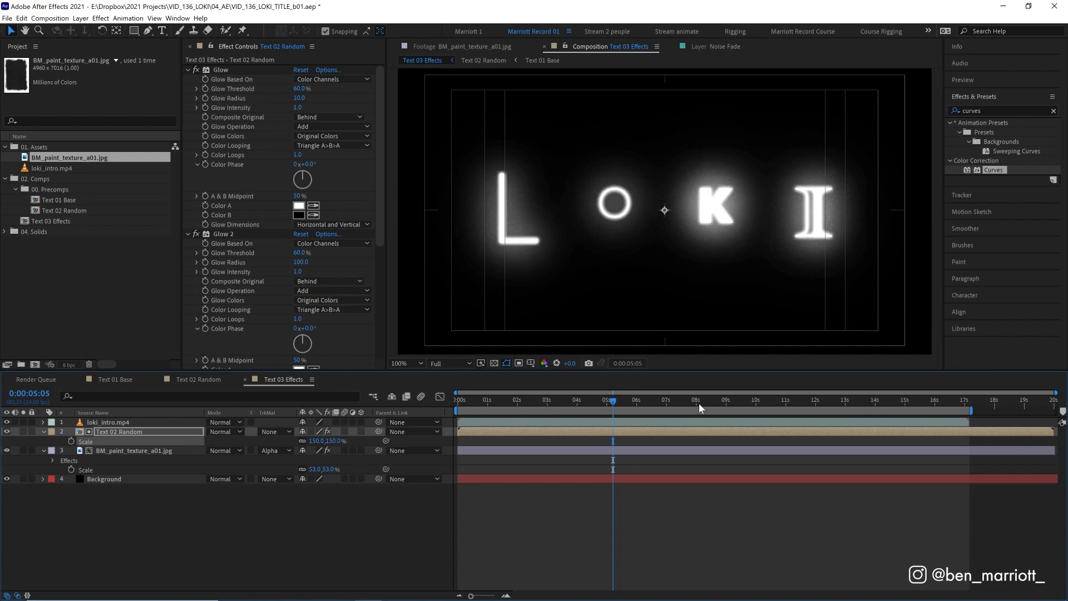
pyautogui.moveTo(699, 402)
pyautogui.mouseDown()
pyautogui.moveTo(683, 402)
pyautogui.moveTo(716, 400)
pyautogui.mouseUp()
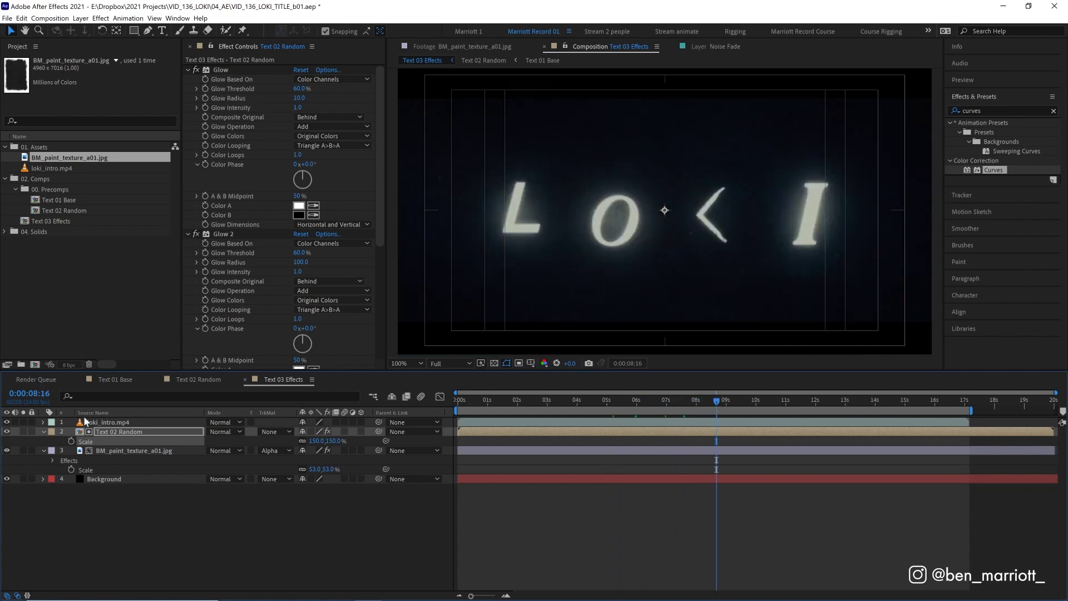
# Add a Scale NULL null object and extend it to the full composition length
pyautogui.click(577, 438)
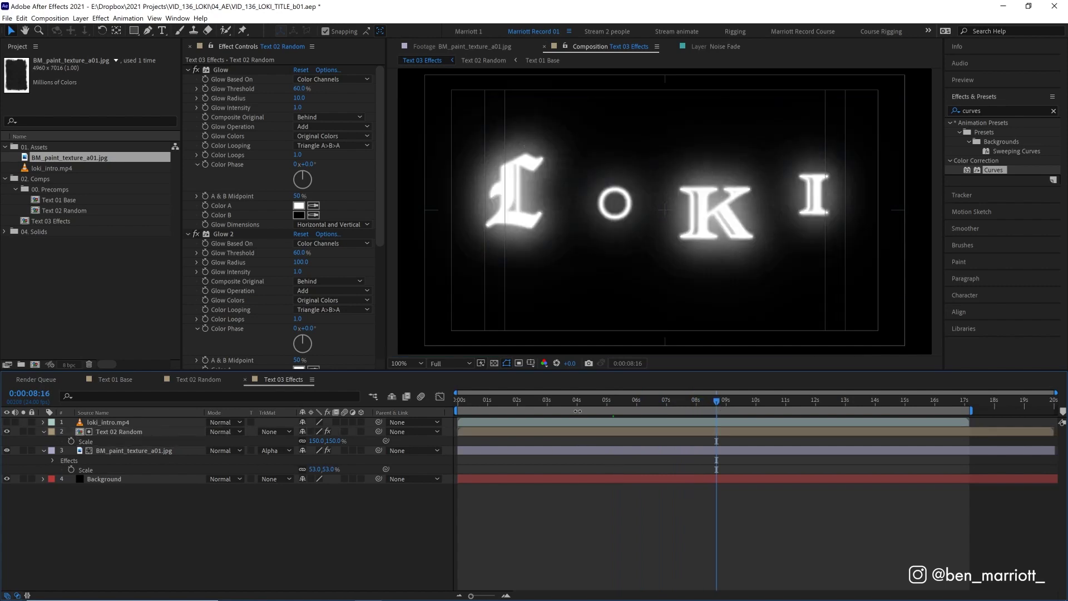
pyautogui.click(81, 18)
pyautogui.moveTo(96, 31)
pyautogui.click(278, 72)
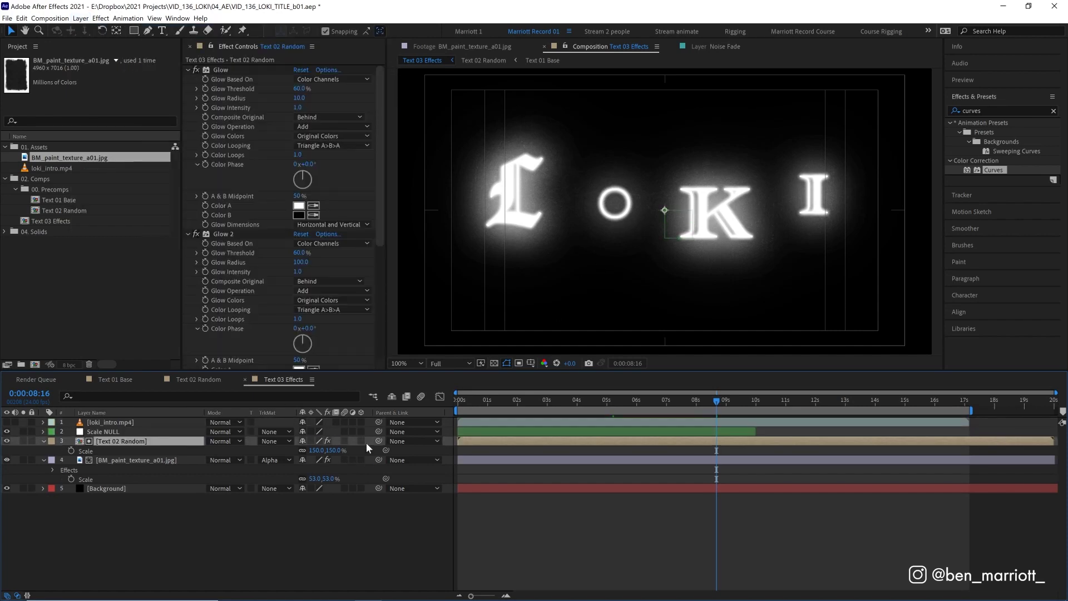
pyautogui.click(135, 433)
pyautogui.moveTo(940, 433); pyautogui.dragTo(968, 433)
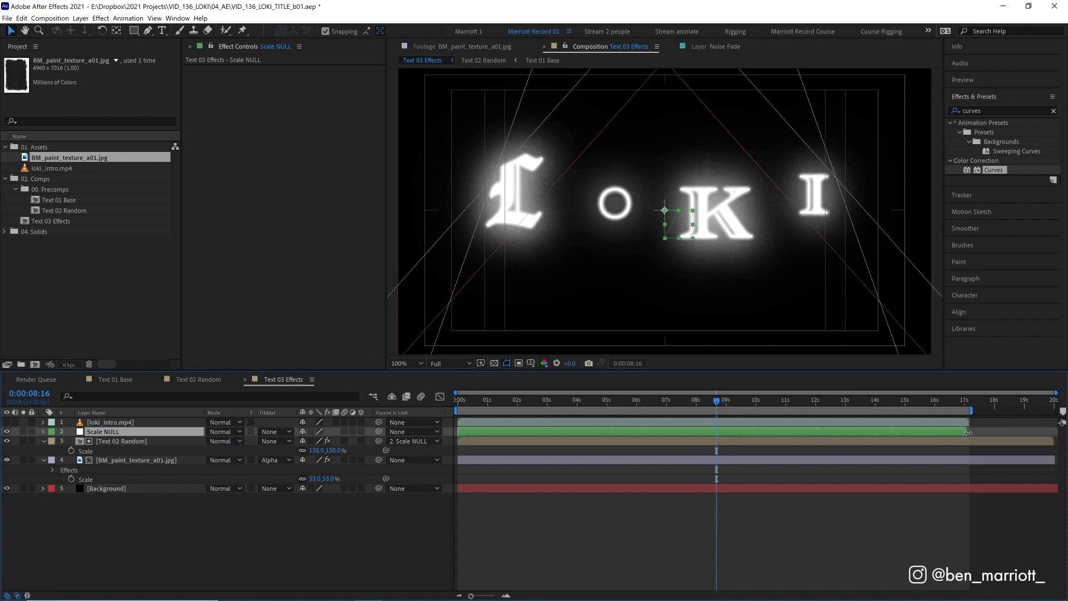
# Keyframe the null's Scale, starting at 85%, and check frames near ten seconds with safe guides
pyautogui.press('s')
pyautogui.press('o')
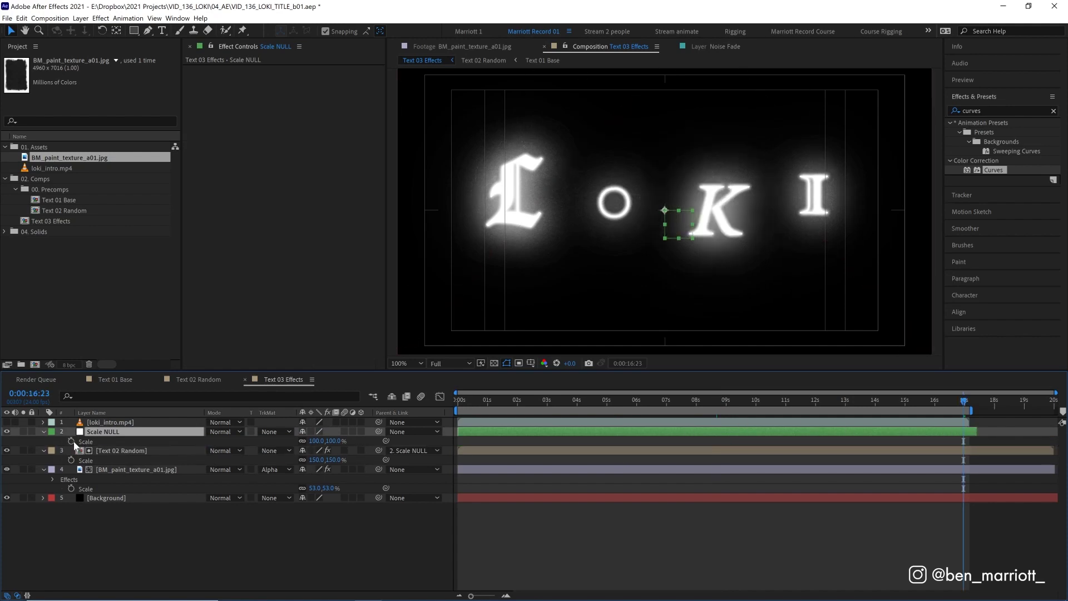
pyautogui.click(70, 441)
pyautogui.press('Home')
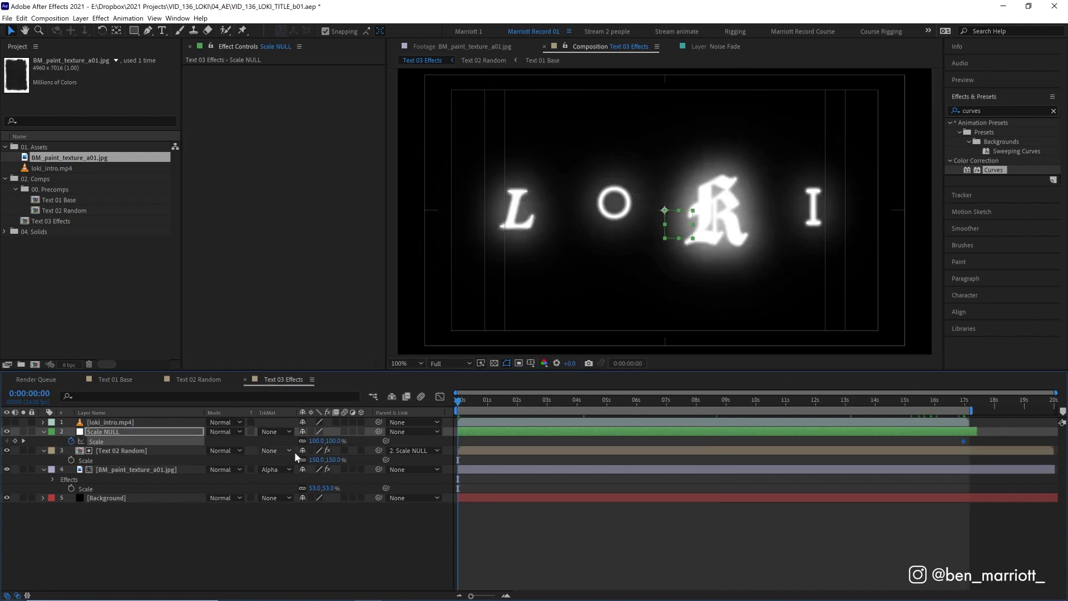
pyautogui.click(335, 441)
pyautogui.write('85')
pyautogui.press('Return')
pyautogui.click(761, 401)
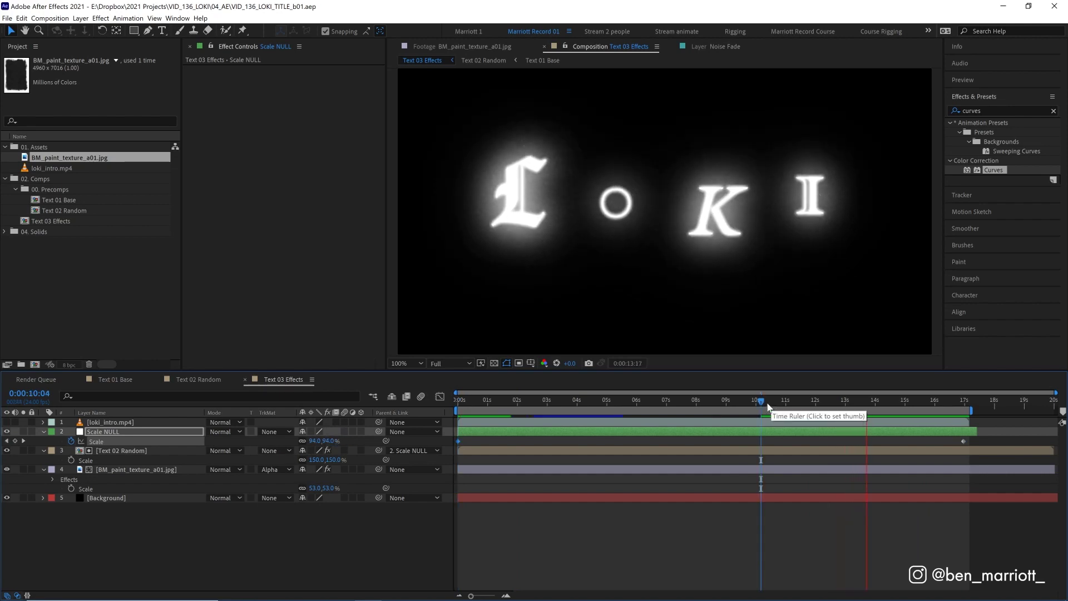
pyautogui.press("'")
pyautogui.click(814, 400)
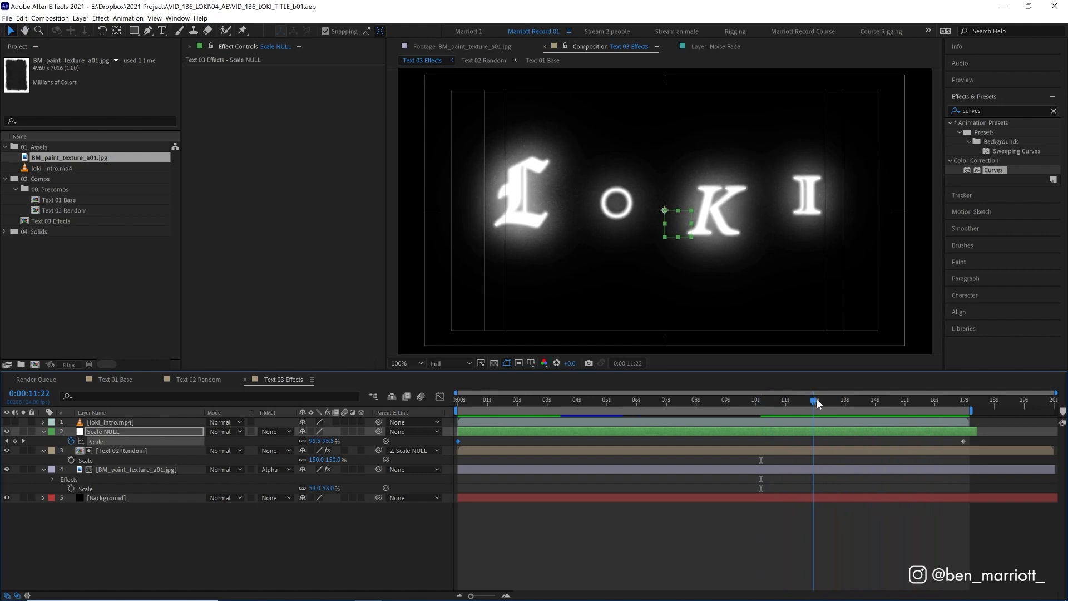
pyautogui.moveTo(817, 399); pyautogui.dragTo(820, 400)
# Move the LOKI title slightly left and down in the viewer
pyautogui.click(504, 188)
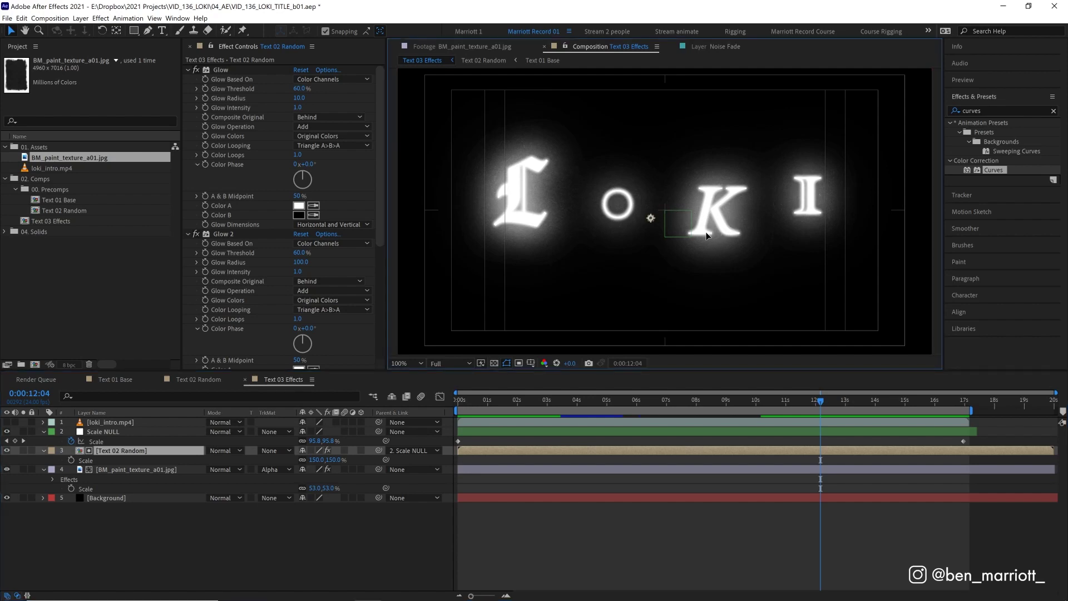
pyautogui.moveTo(721, 234); pyautogui.dragTo(699, 243)
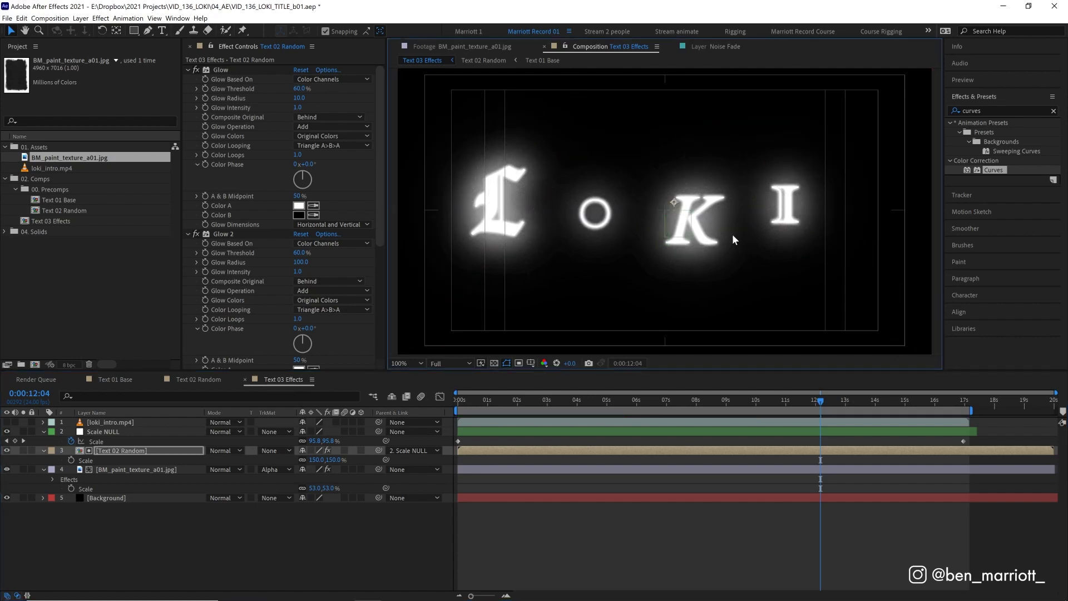
pyautogui.hotkey('ctrl', 'z')
pyautogui.moveTo(663, 197); pyautogui.dragTo(654, 206)
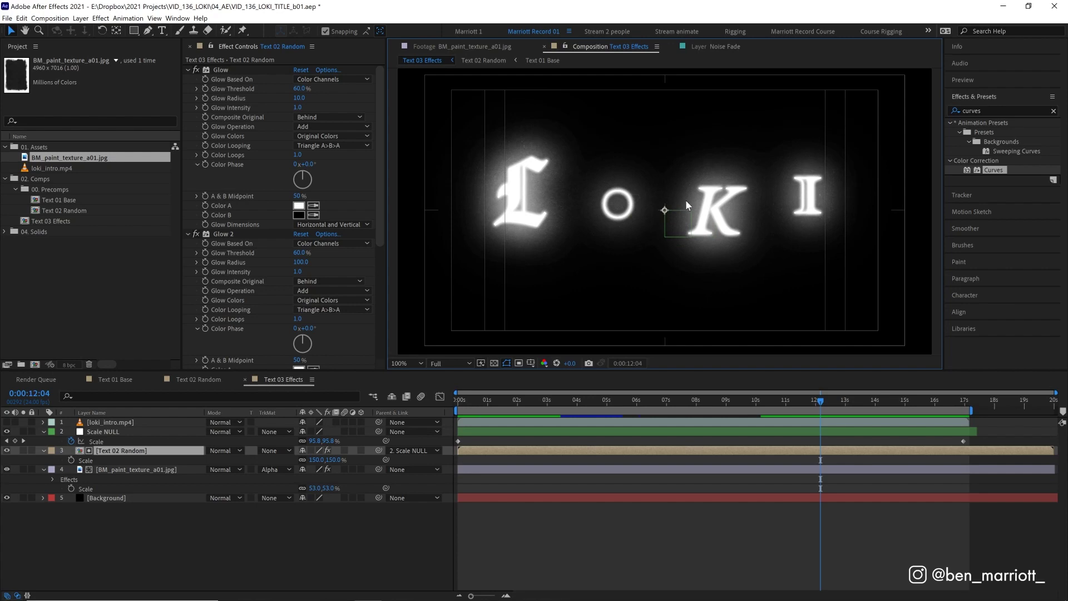
# Preview to 0:00:11:07 and show the intro reference footage to compare placement
pyautogui.press('space')
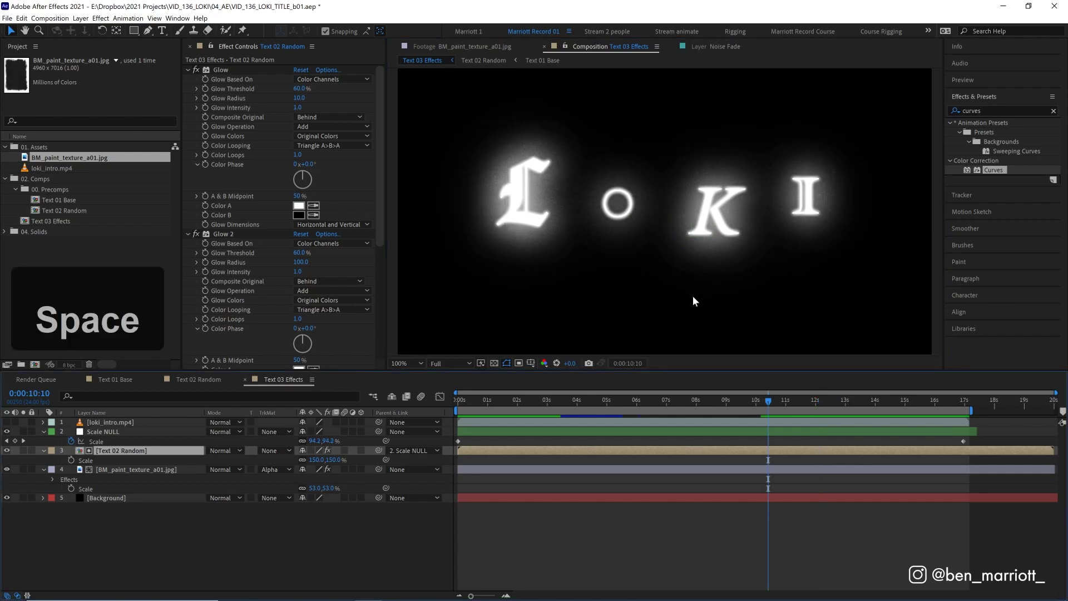
pyautogui.press('space')
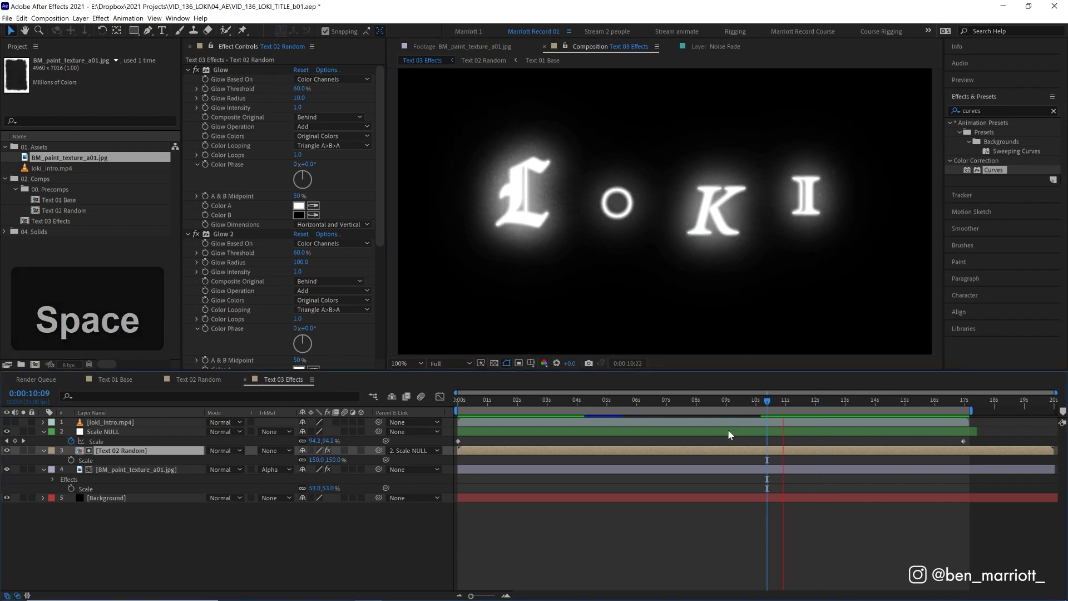
pyautogui.click(794, 403)
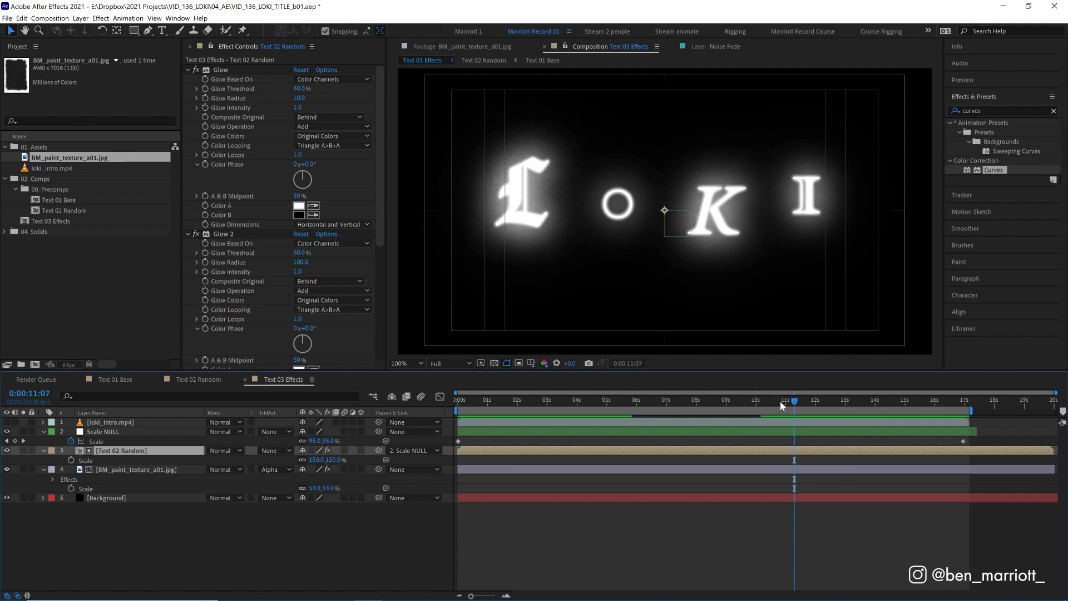
pyautogui.click(6, 422)
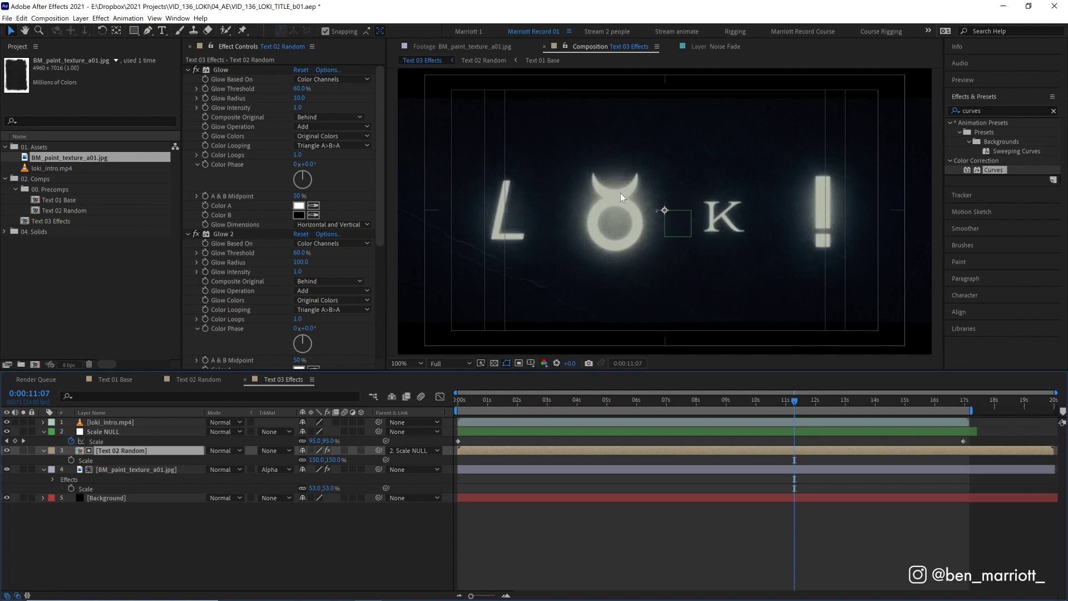
# Create an adjustment layer named 'Effects' and place it below loki_intro.mp4
pyautogui.hotkey('ctrl', 'z')
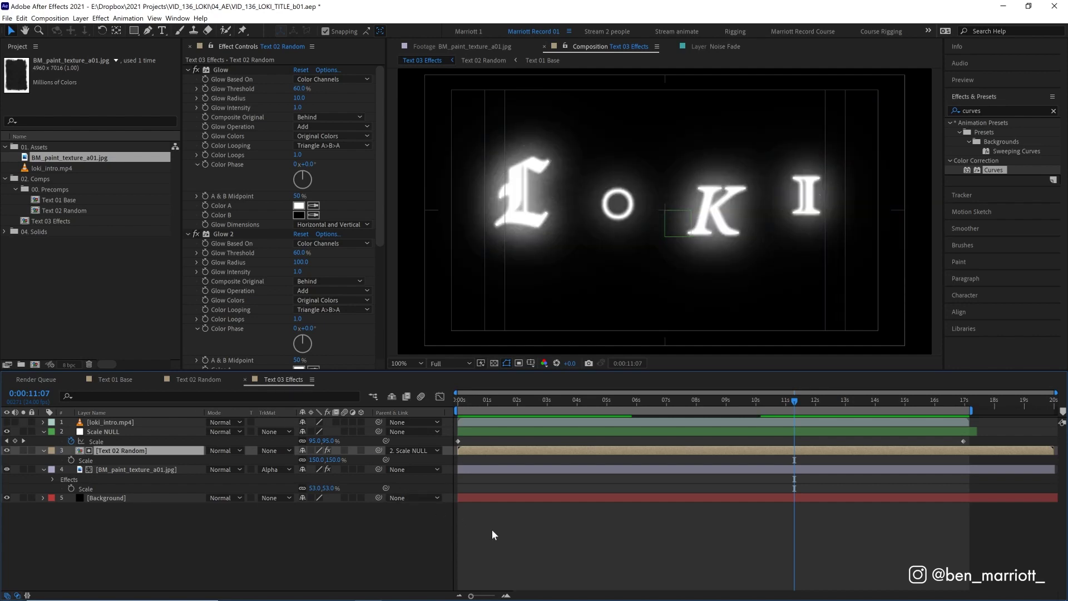
pyautogui.click(492, 529)
pyautogui.click(81, 18)
pyautogui.click(278, 100)
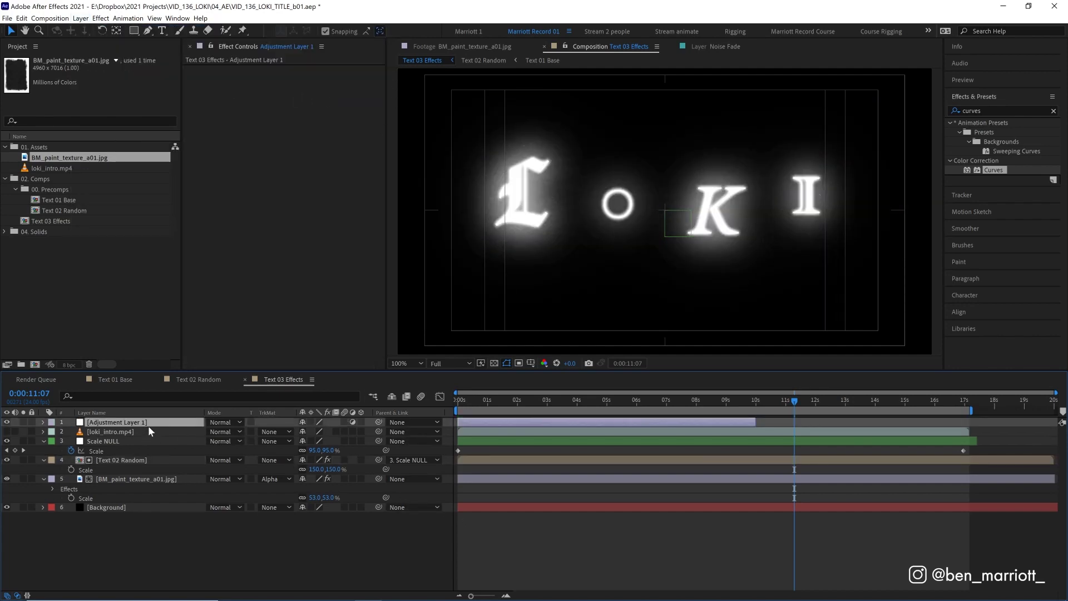
pyautogui.press('Return')
pyautogui.write('Effects')
pyautogui.press('Return')
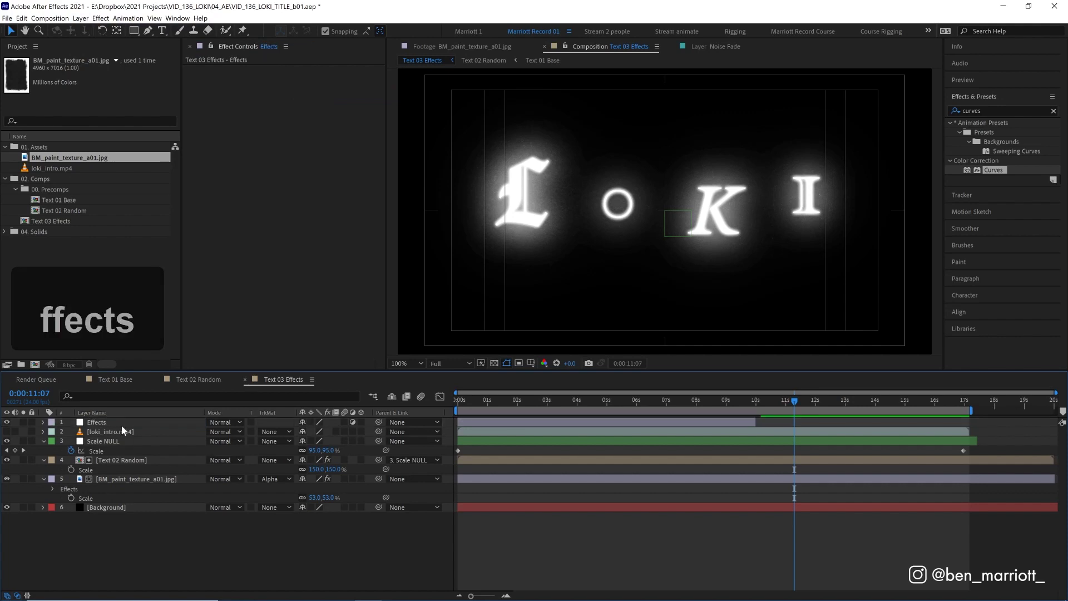
pyautogui.moveTo(121, 424); pyautogui.dragTo(139, 437)
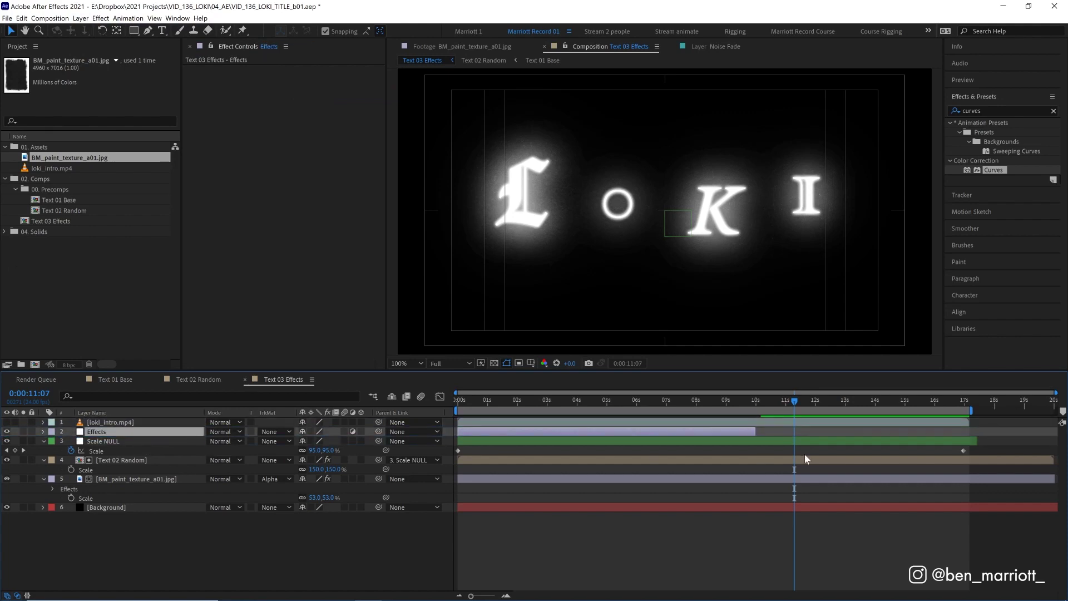
# Apply CC Toner, sampling highlights from the glowing letter, midtones blue-grey and shadows from the background
pyautogui.doubleClick(973, 111)
pyautogui.write('cc t')
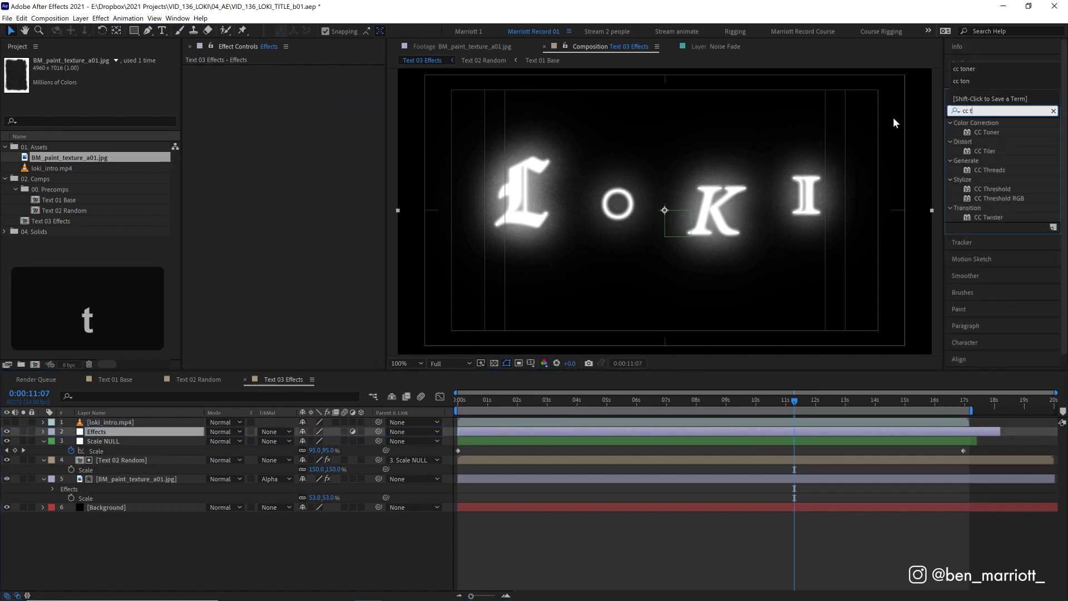
pyautogui.doubleClick(986, 132)
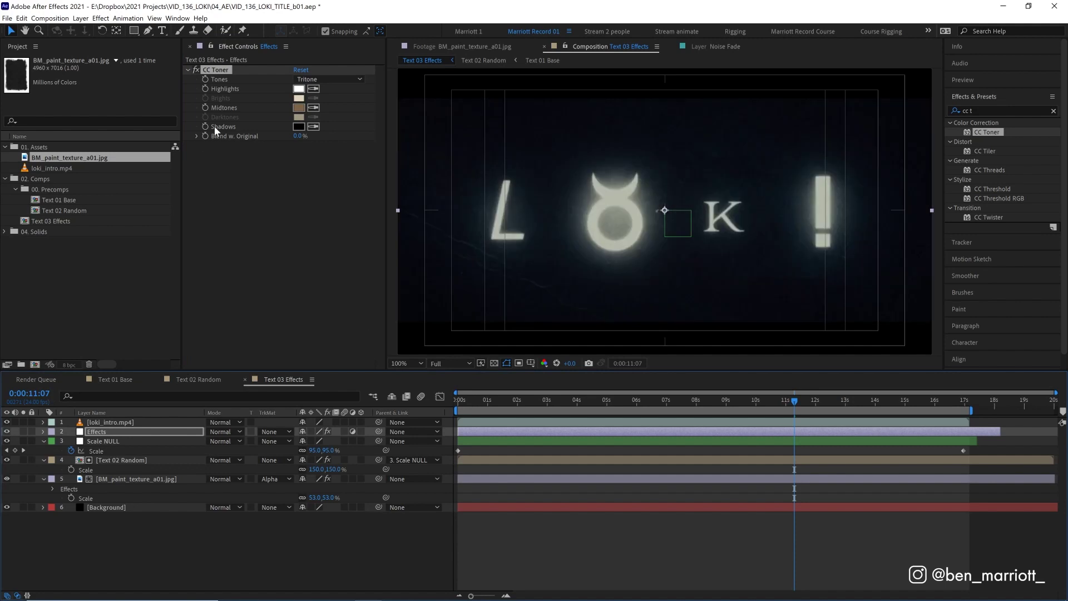
pyautogui.click(314, 90)
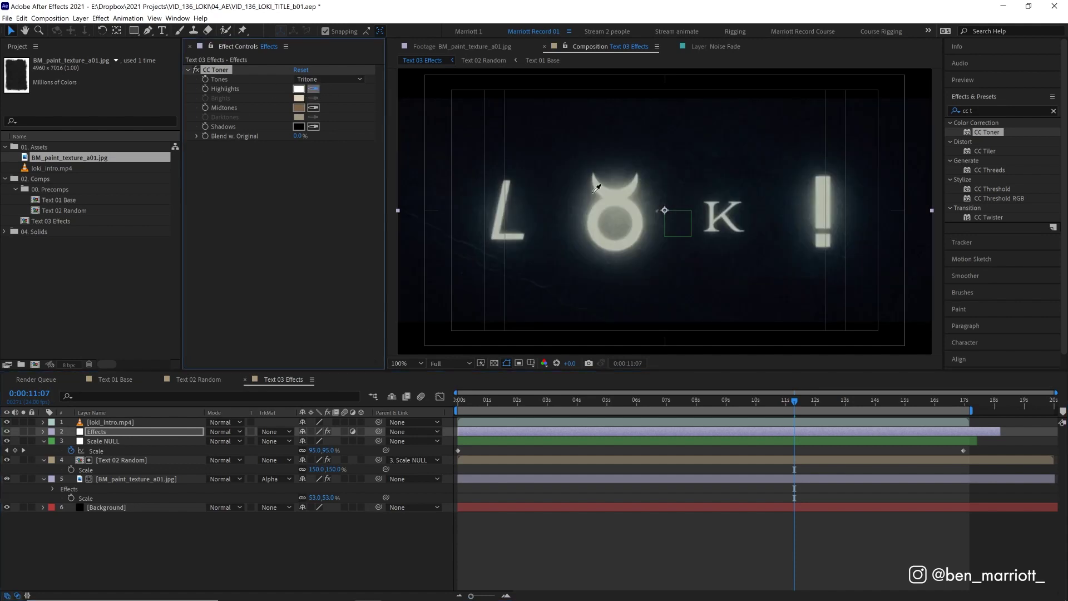
pyautogui.click(589, 199)
pyautogui.click(314, 107)
pyautogui.click(581, 203)
pyautogui.click(314, 126)
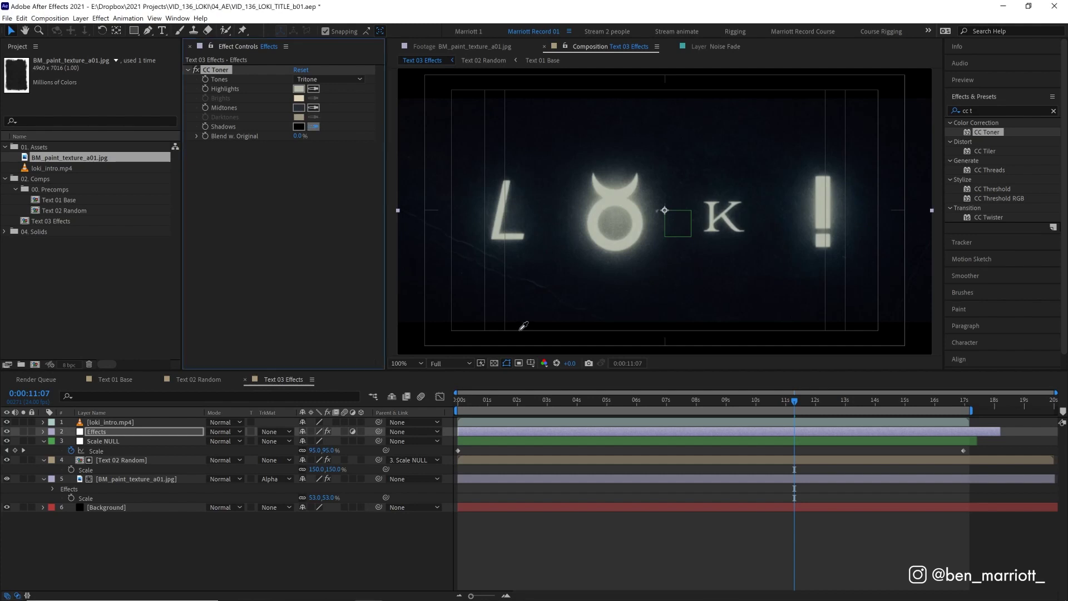
pyautogui.click(503, 306)
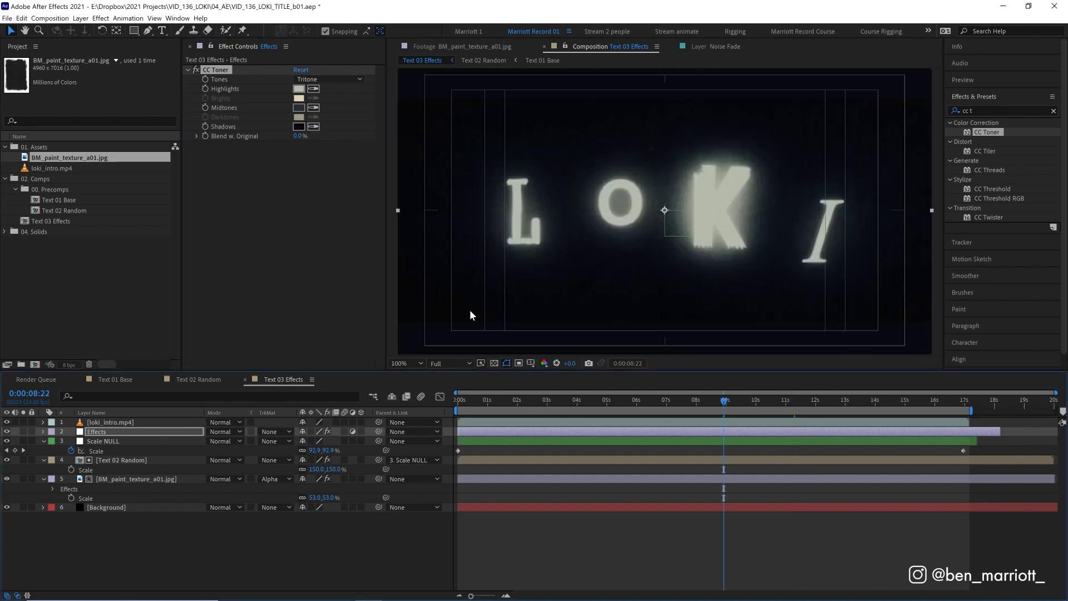
# Apply the Noise effect to the Effects layer
pyautogui.click(165, 430)
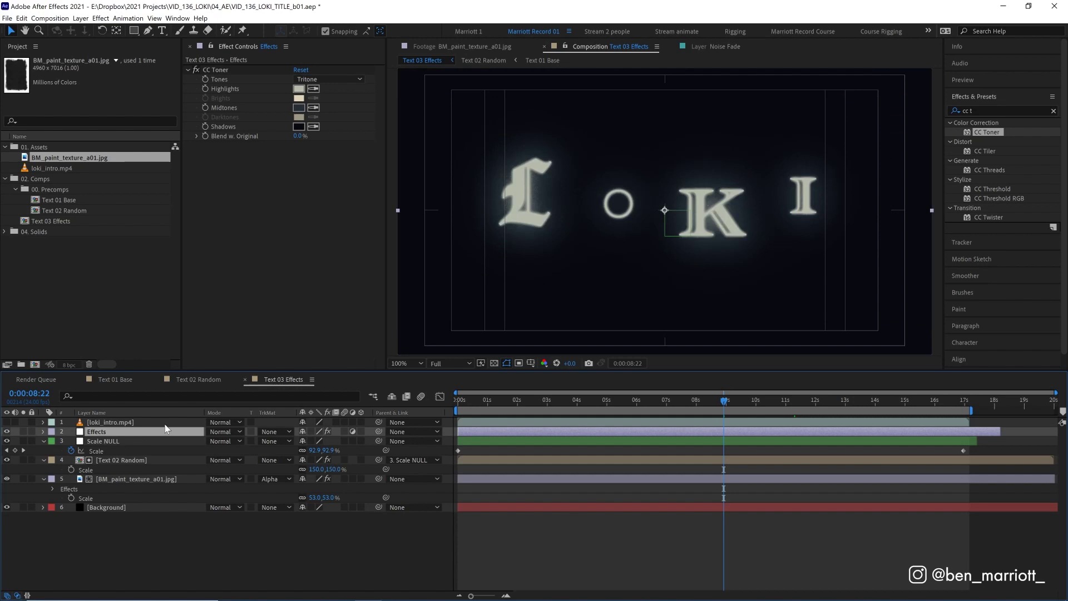
pyautogui.click(1004, 111)
pyautogui.write('noi')
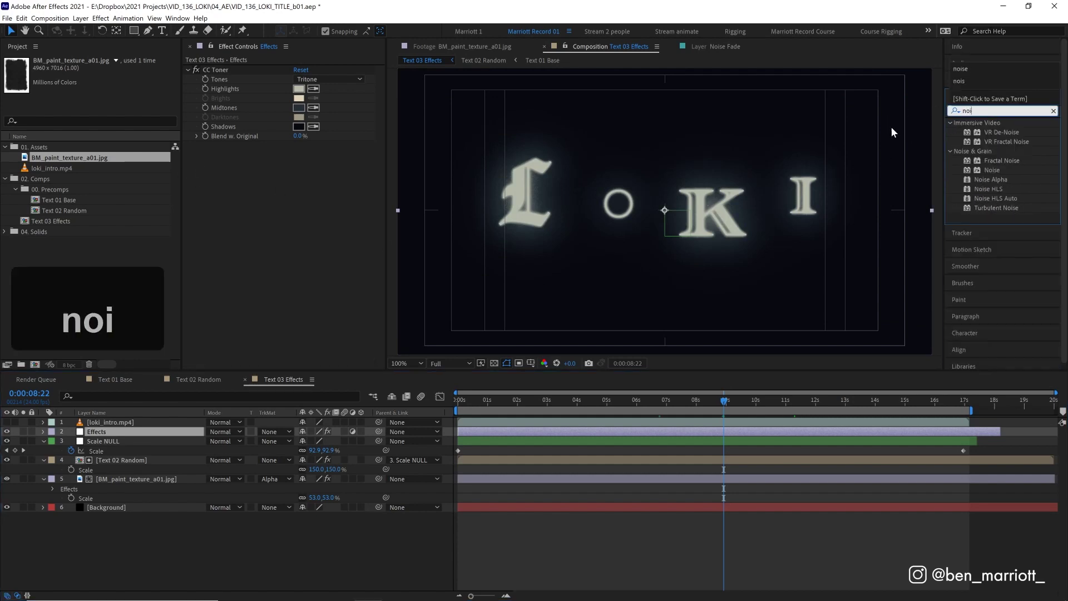
pyautogui.write('se')
pyautogui.doubleClick(991, 170)
# Set the Noise amount to 25% and move Noise above CC Toner
pyautogui.click(301, 155)
pyautogui.write('25')
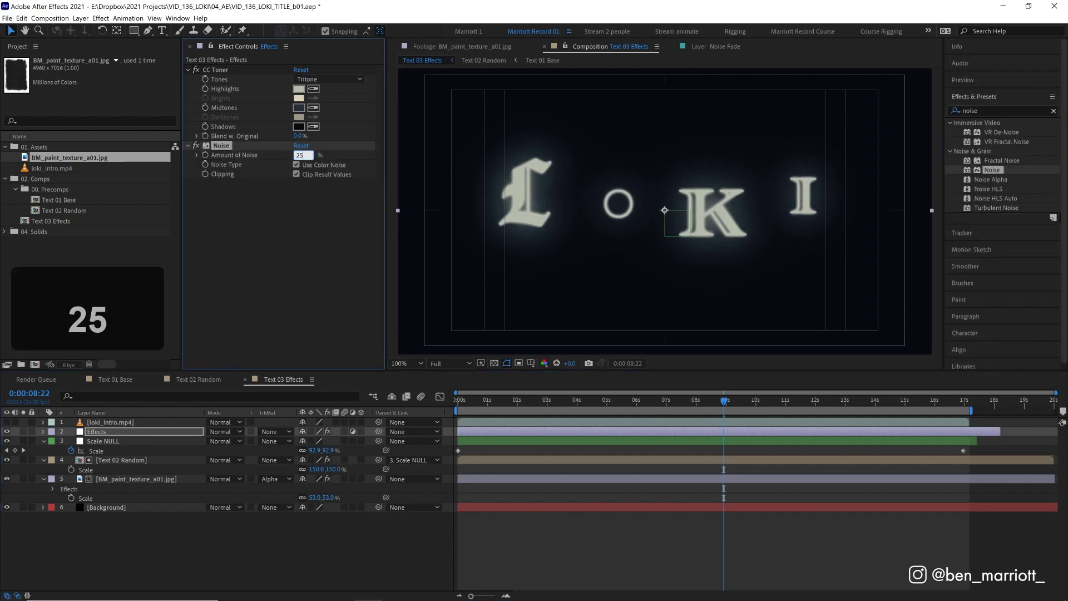
pyautogui.press('Return')
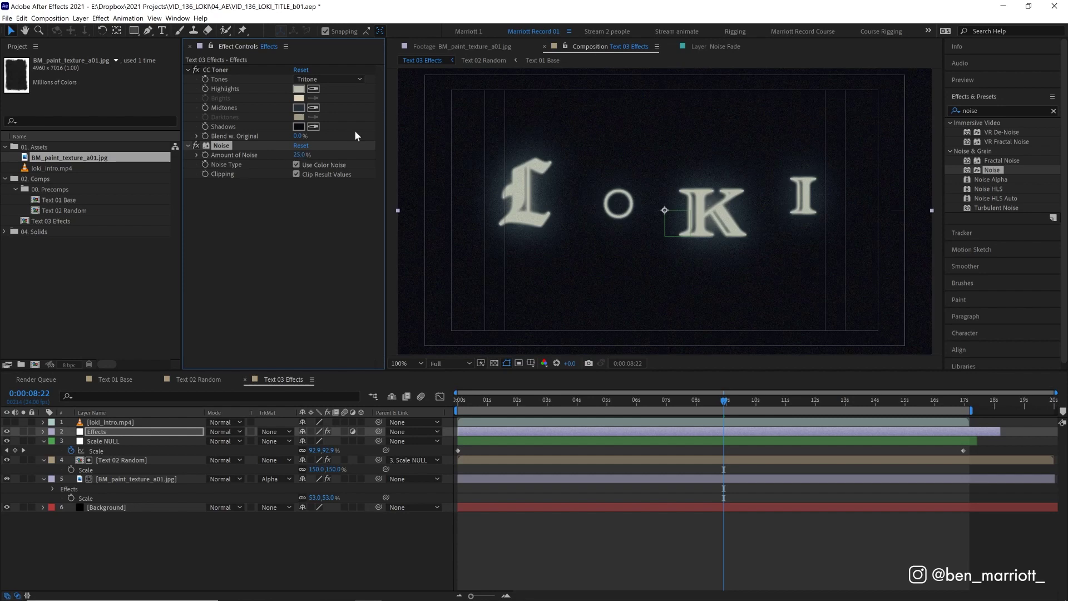
pyautogui.moveTo(236, 146); pyautogui.dragTo(237, 66)
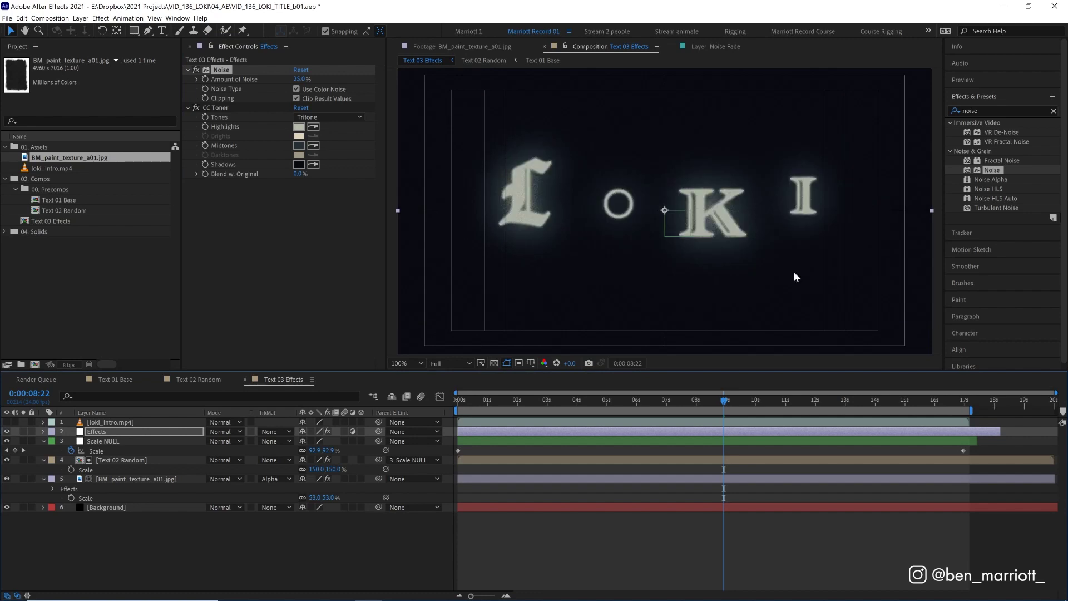
# Add a Gaussian Blur with Blurriness 4 and step through frames to check the look
pyautogui.click(1005, 109)
pyautogui.write('gauss')
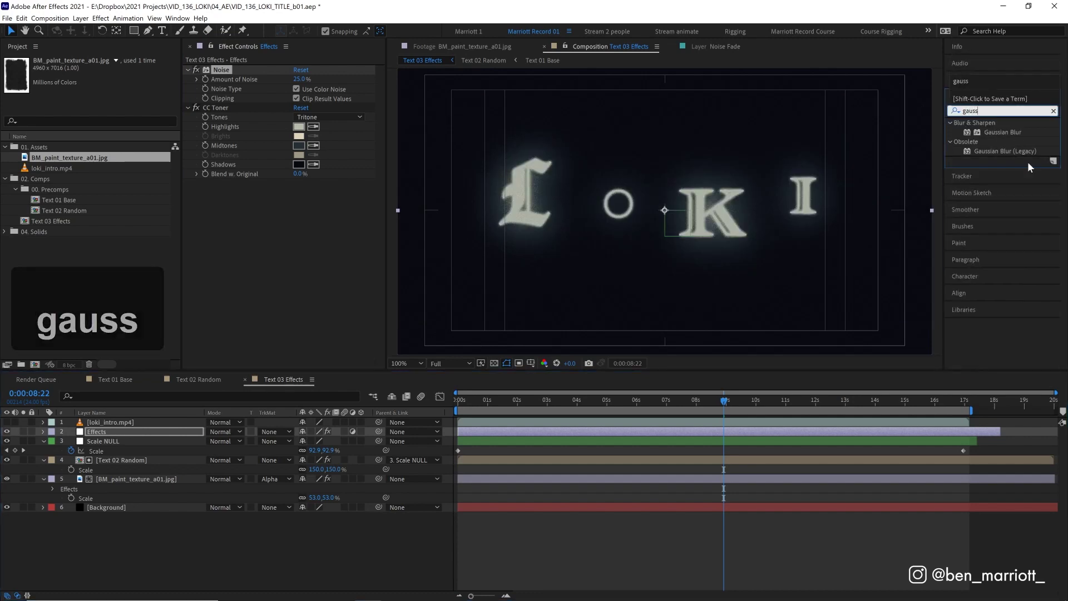
pyautogui.doubleClick(1017, 134)
pyautogui.click(301, 193)
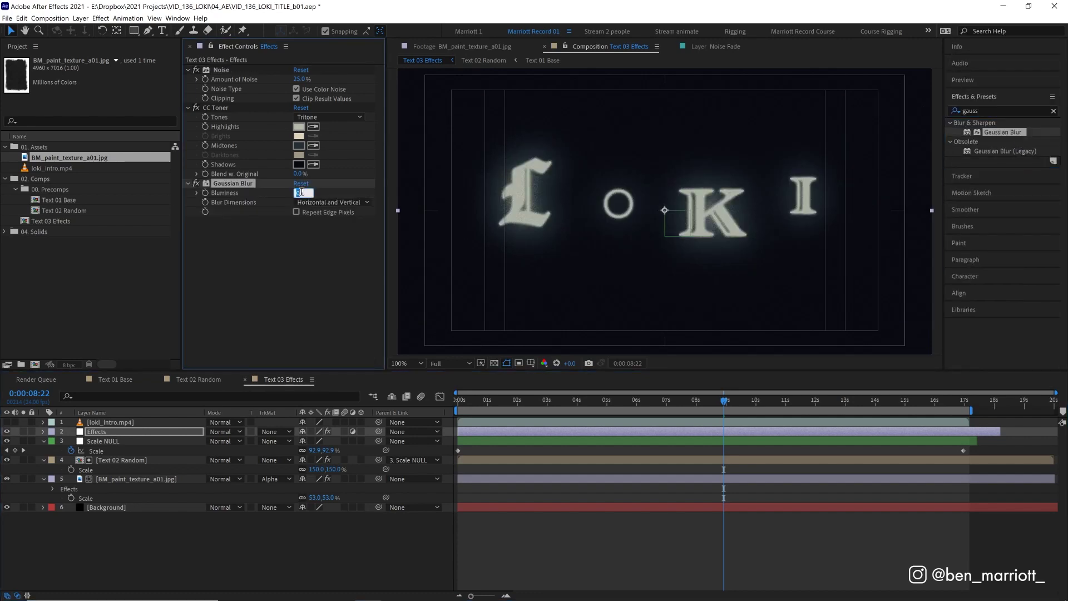
pyautogui.write('4')
pyautogui.press('Return')
pyautogui.hotkey('ctrl', 'Right')
pyautogui.hotkey('ctrl', 'Right')
pyautogui.hotkey('ctrl', 'Right')
pyautogui.hotkey('ctrl', 'Right')
pyautogui.hotkey('ctrl', 'Right')
pyautogui.hotkey('ctrl', 'Right')
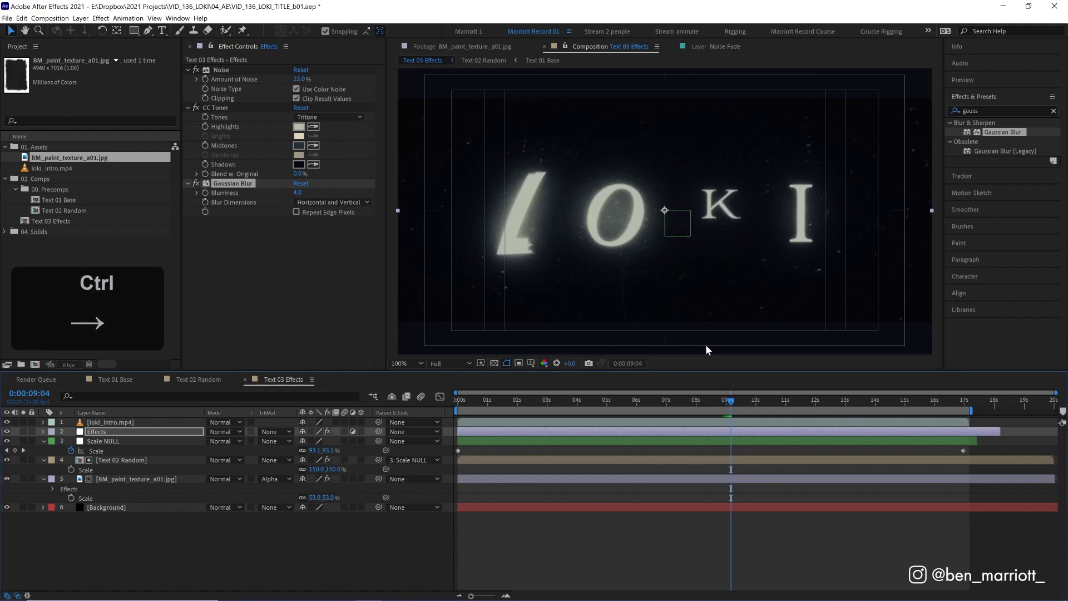
pyautogui.hotkey('ctrl', 'Right')
pyautogui.hotkey('ctrl', 'Left')
pyautogui.hotkey('ctrl', 'Right')
pyautogui.hotkey('ctrl', 'Right')
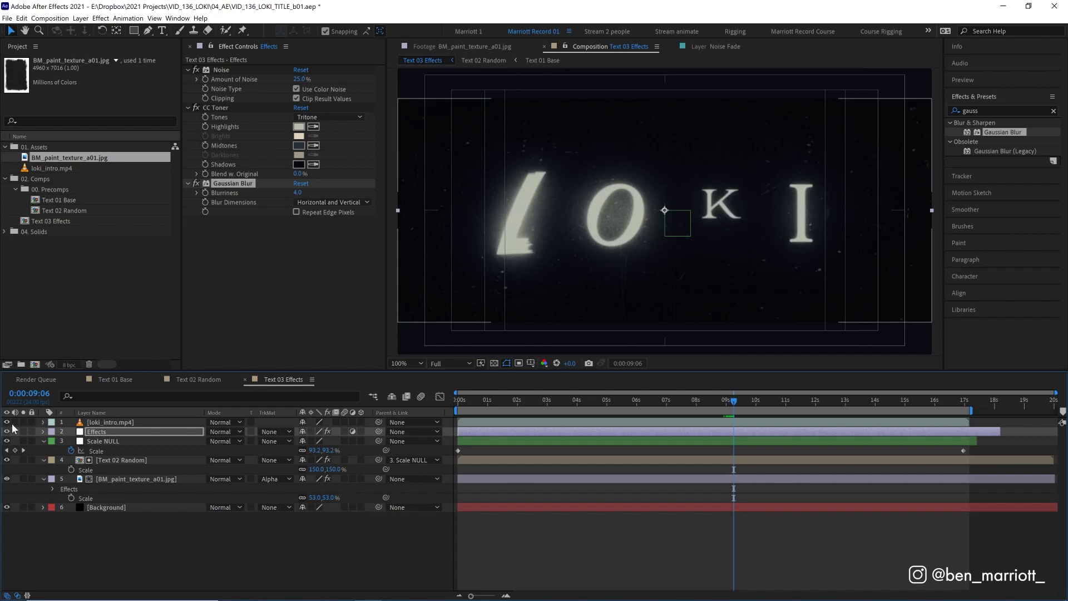
# Apply a Transform effect to the Effects layer with a wiggle(6,1) Position expression
pyautogui.click(100, 432)
pyautogui.hotkey('ctrl', '5')
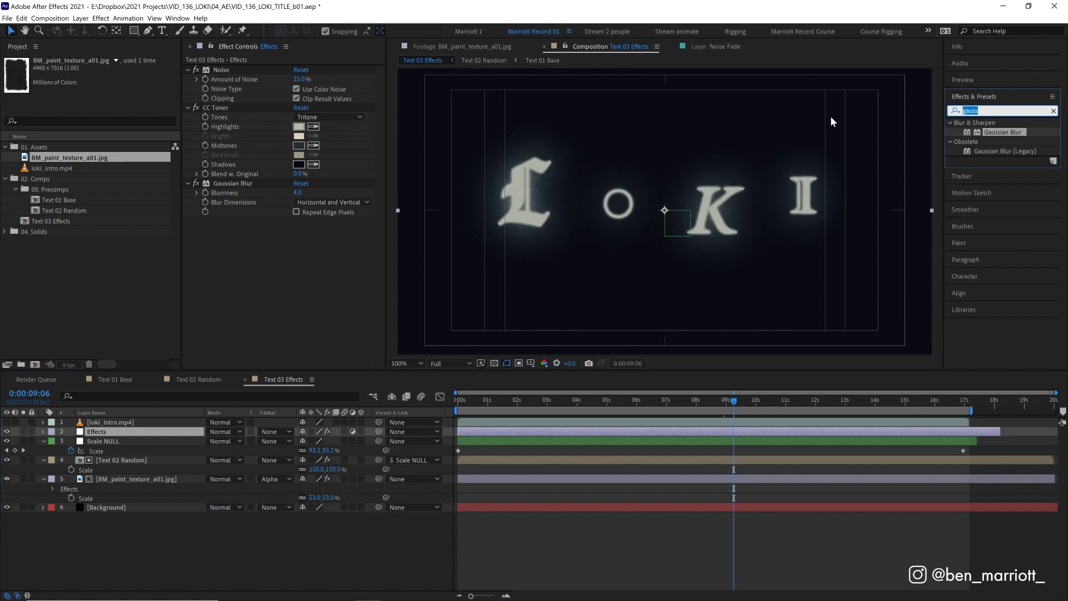
pyautogui.write('trans')
pyautogui.doubleClick(994, 179)
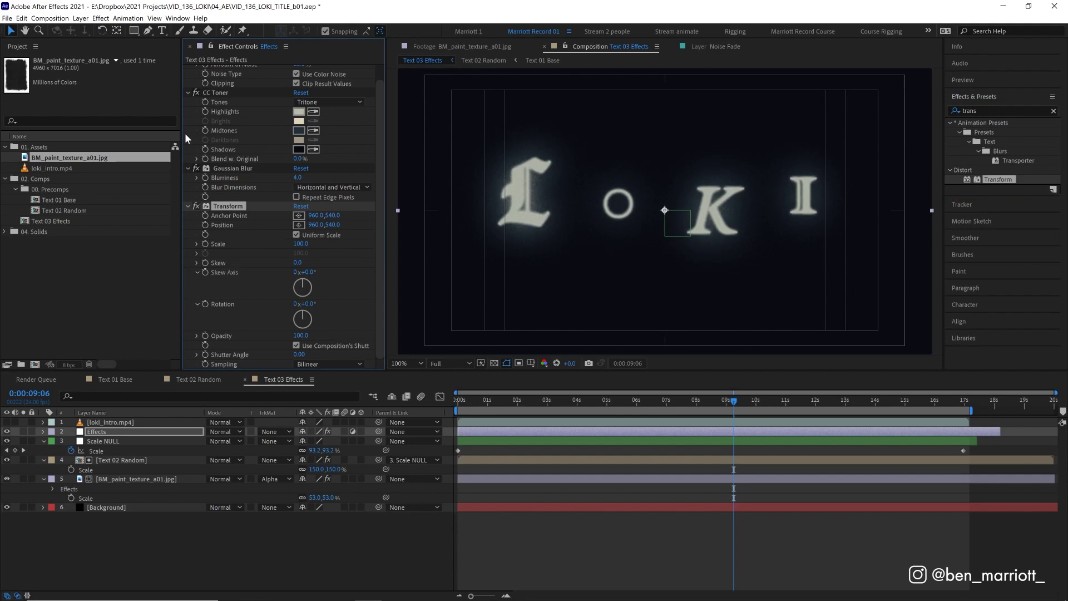
pyautogui.keyDown('alt'); pyautogui.click(205, 224); pyautogui.keyUp('alt')
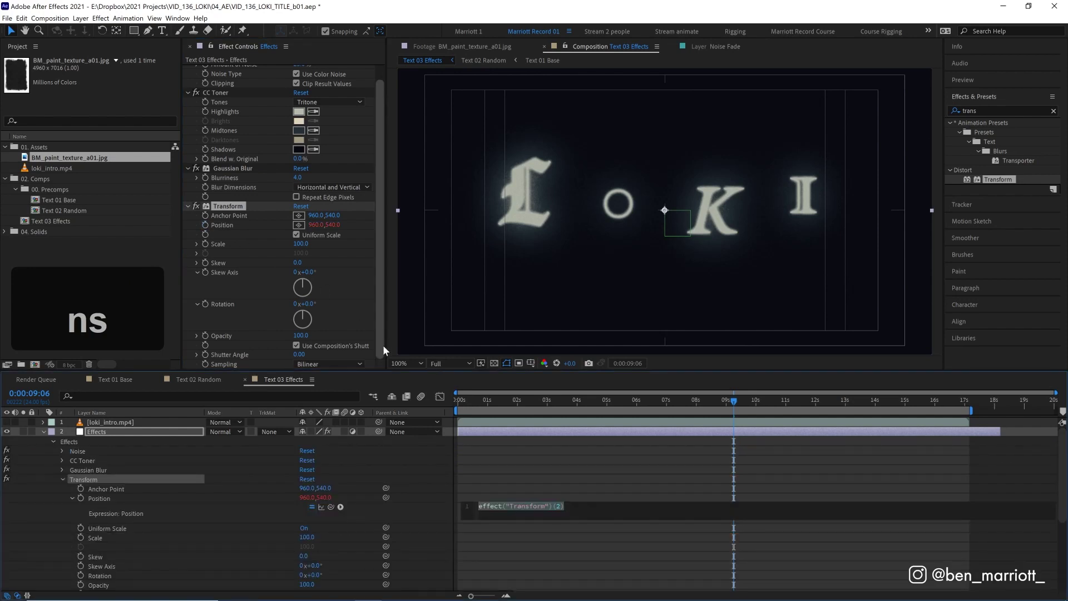
pyautogui.write('wigg')
pyautogui.press('Tab')
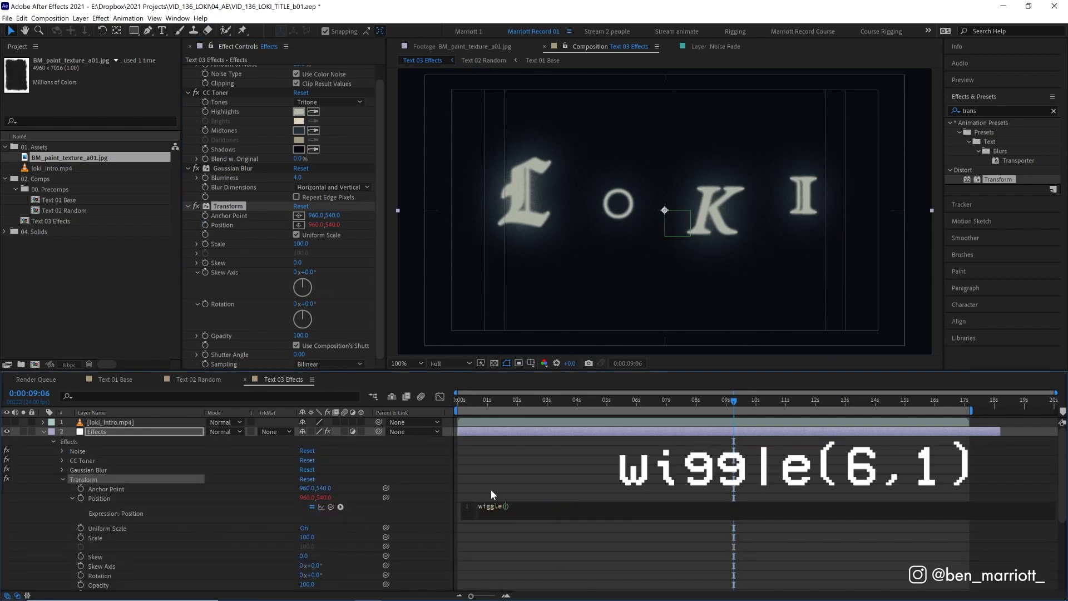
pyautogui.write('6,1')
pyautogui.click(666, 431)
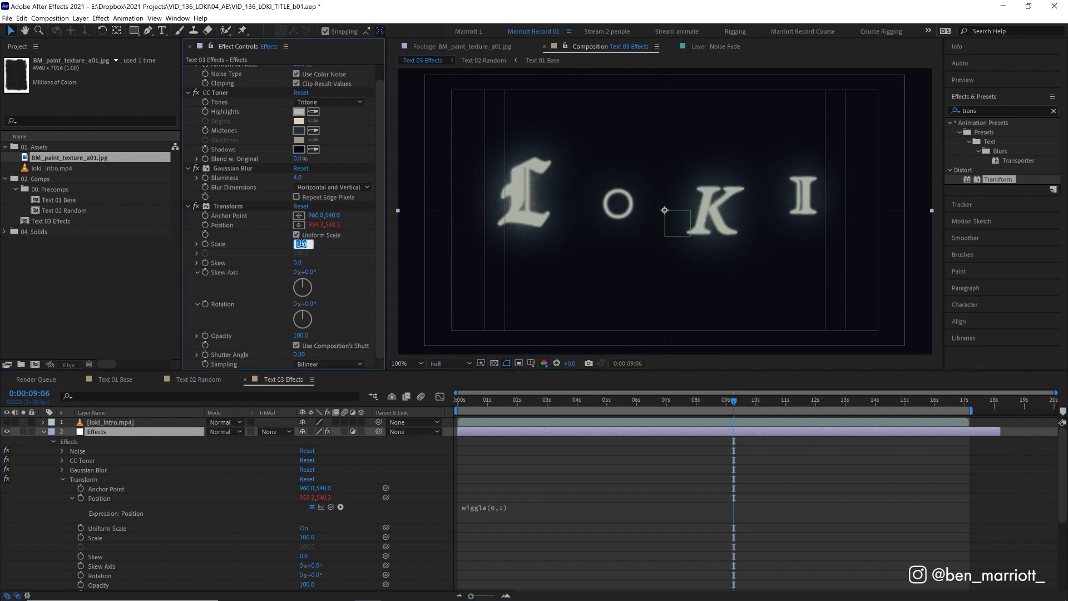
# Raise the Transform scale to 101 and preview the shake
pyautogui.press('Up')
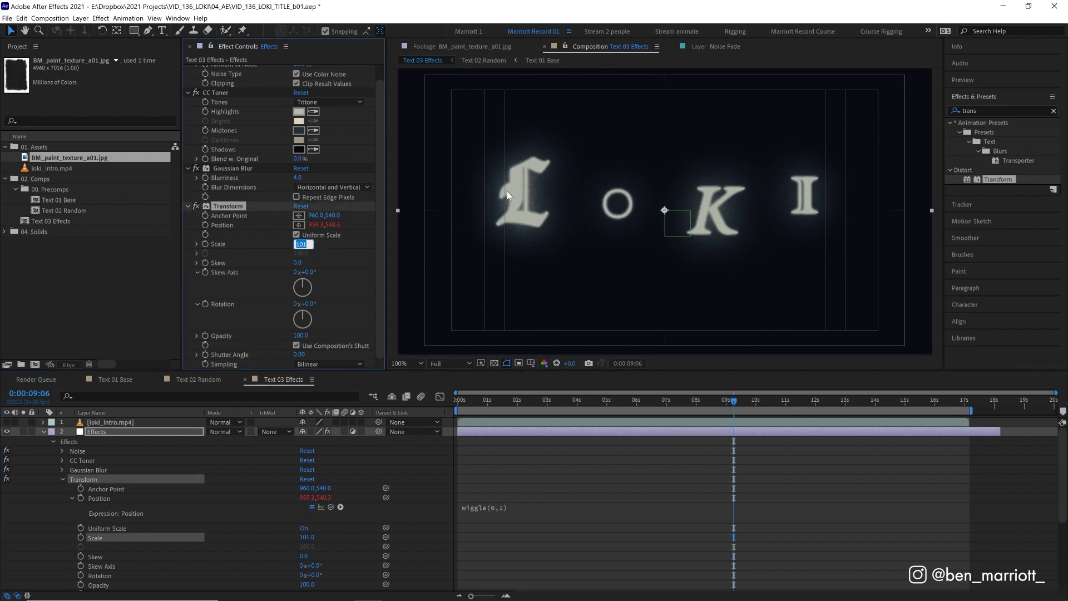
pyautogui.click(838, 399)
pyautogui.click(557, 399)
pyautogui.press('space')
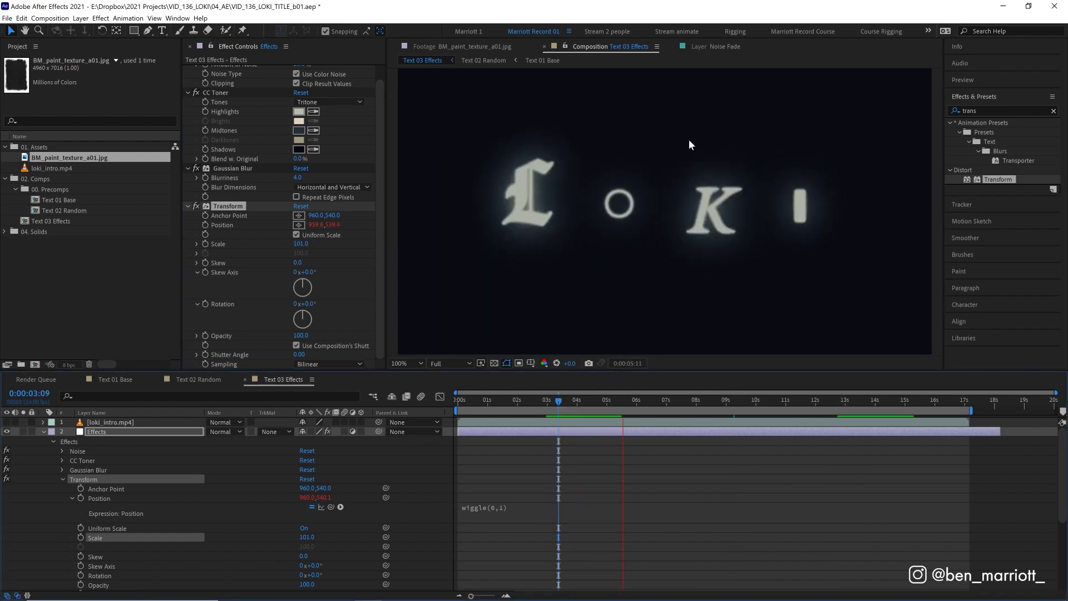
pyautogui.press('space')
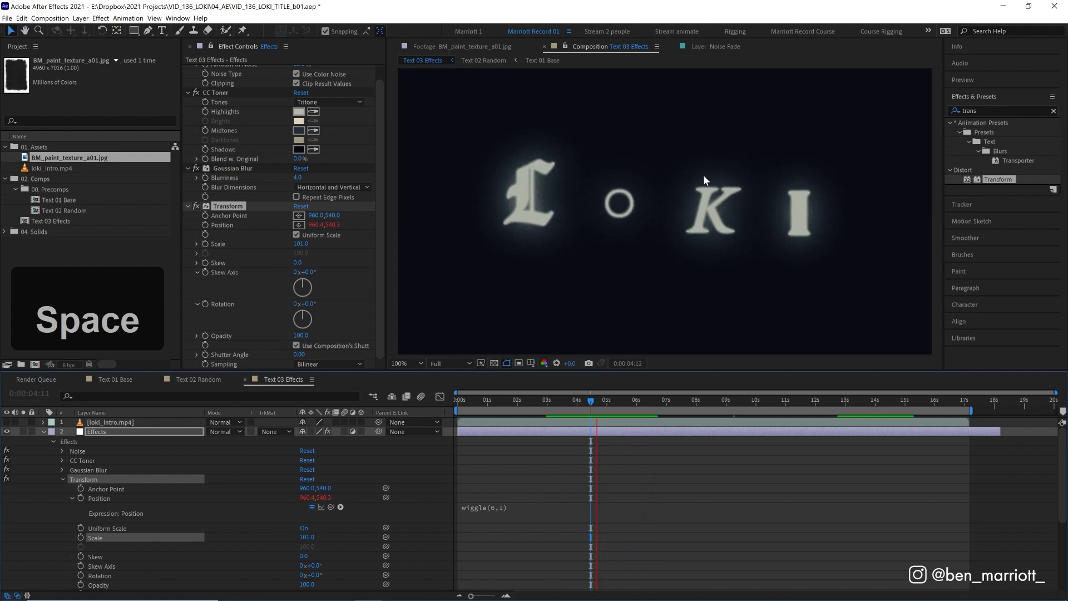
pyautogui.press('space')
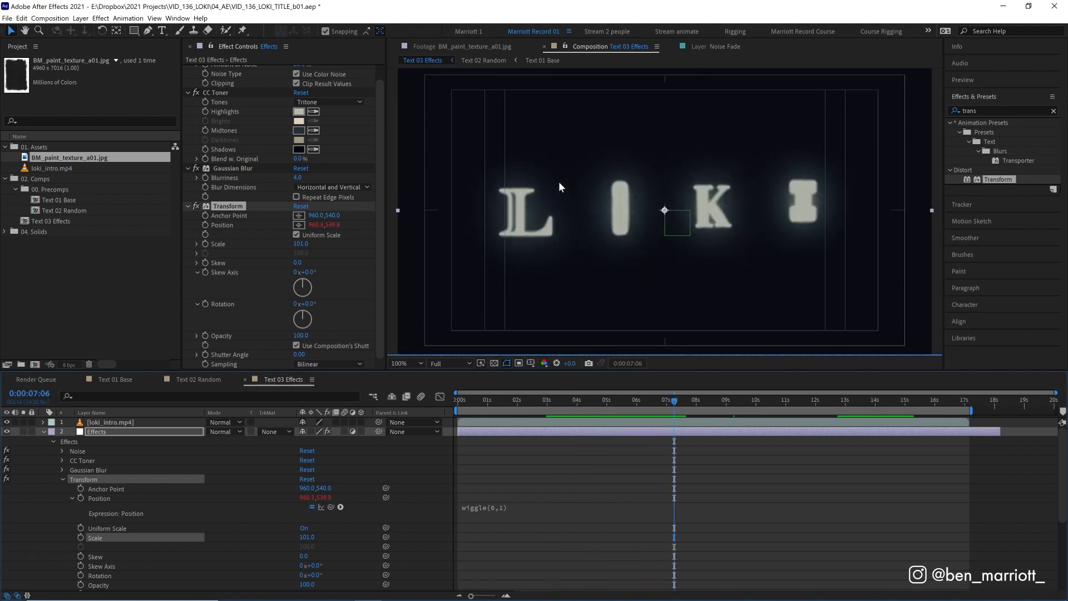
# Add BM_paint_texture_a01.jpg as a layer extended to the composition's end
pyautogui.moveTo(620, 403); pyautogui.dragTo(652, 406)
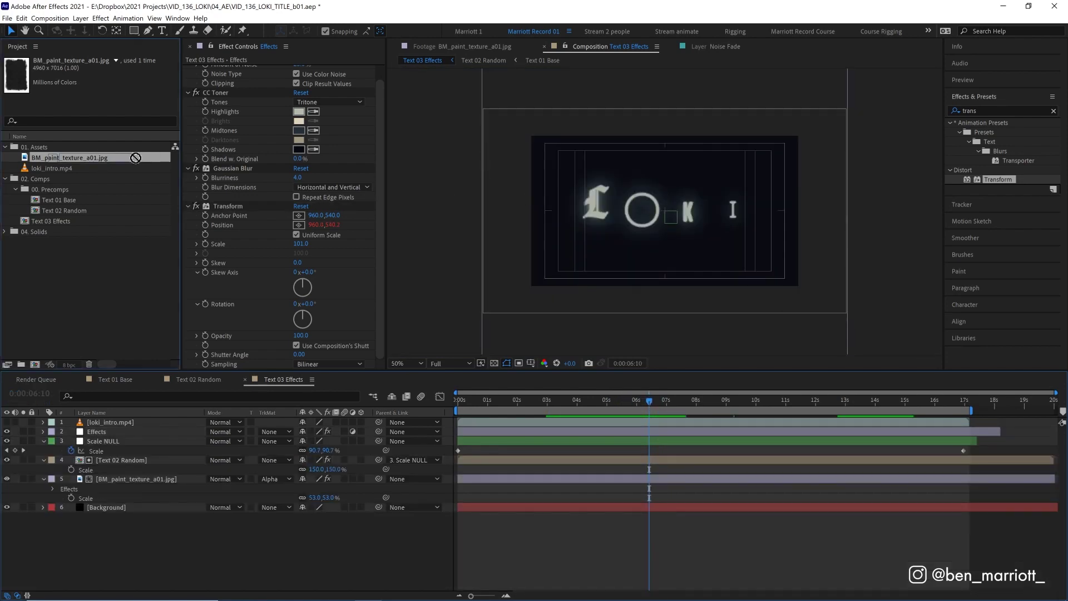
pyautogui.moveTo(670, 214); pyautogui.dragTo(142, 445)
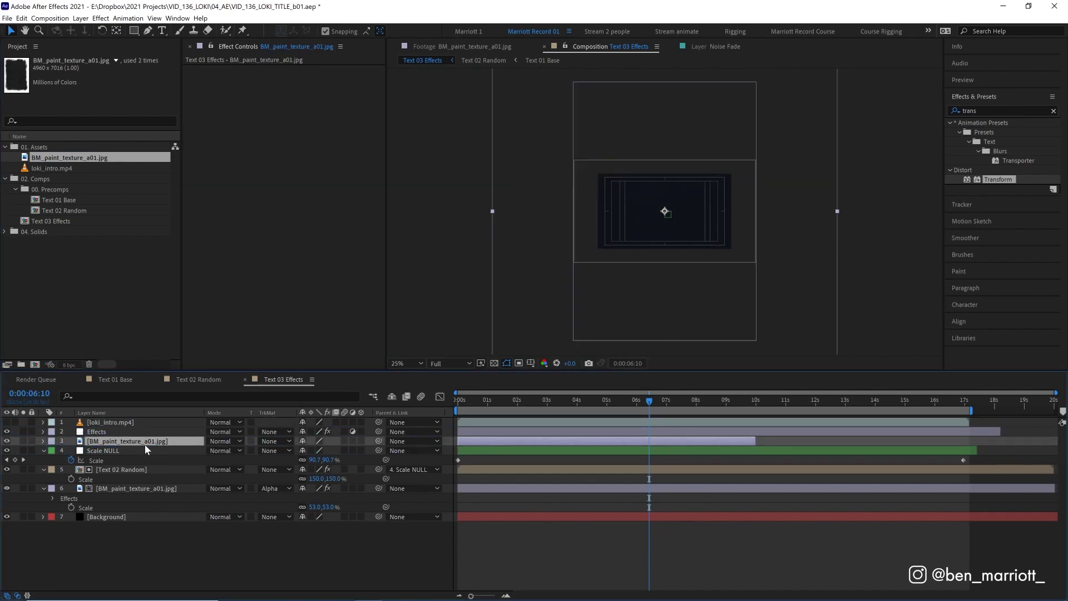
pyautogui.press('.')
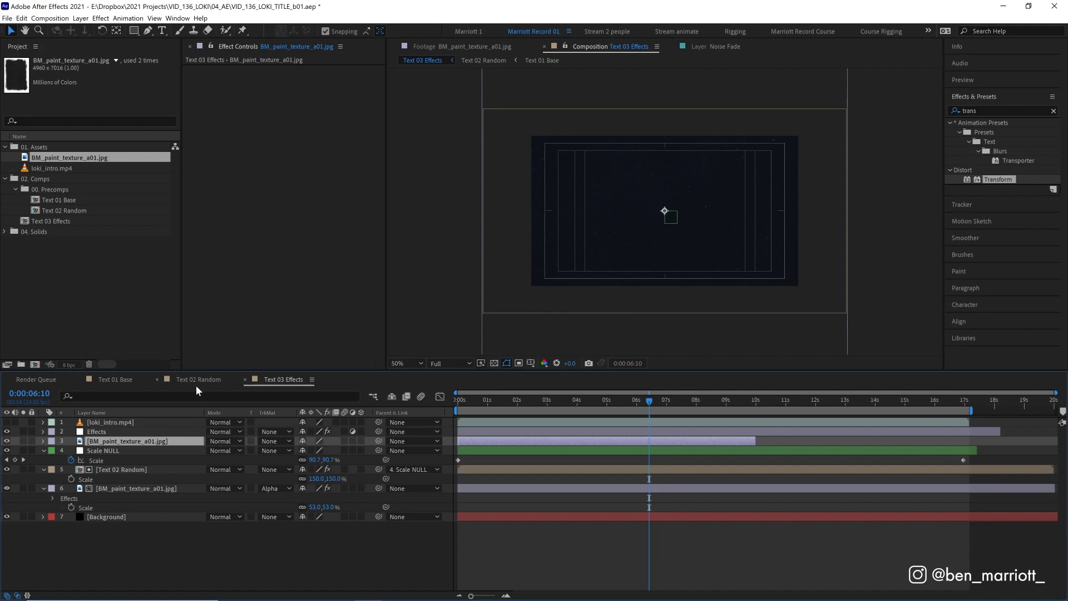
pyautogui.press('p')
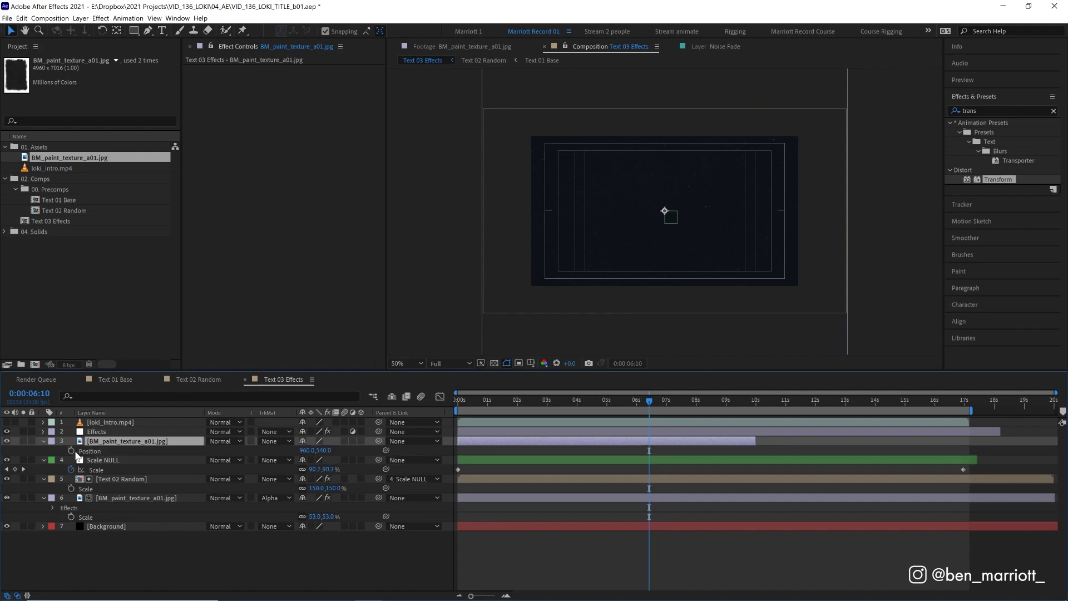
pyautogui.moveTo(760, 441); pyautogui.dragTo(1006, 441)
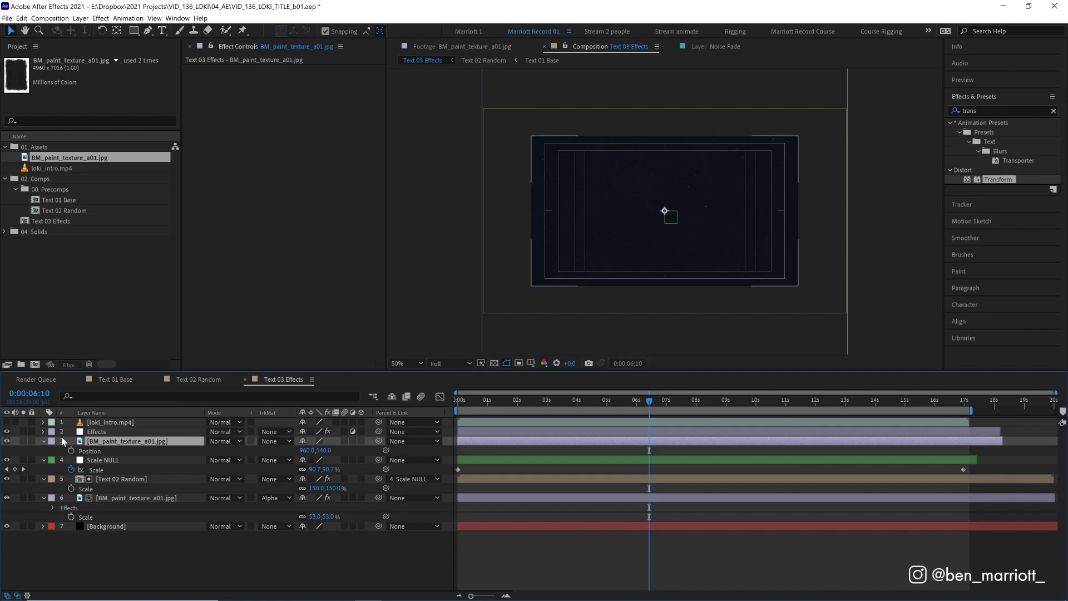
# Drive the texture layer's Position with a wiggle(3,1000) expression
pyautogui.keyDown('alt'); pyautogui.click(71, 450); pyautogui.keyUp('alt')
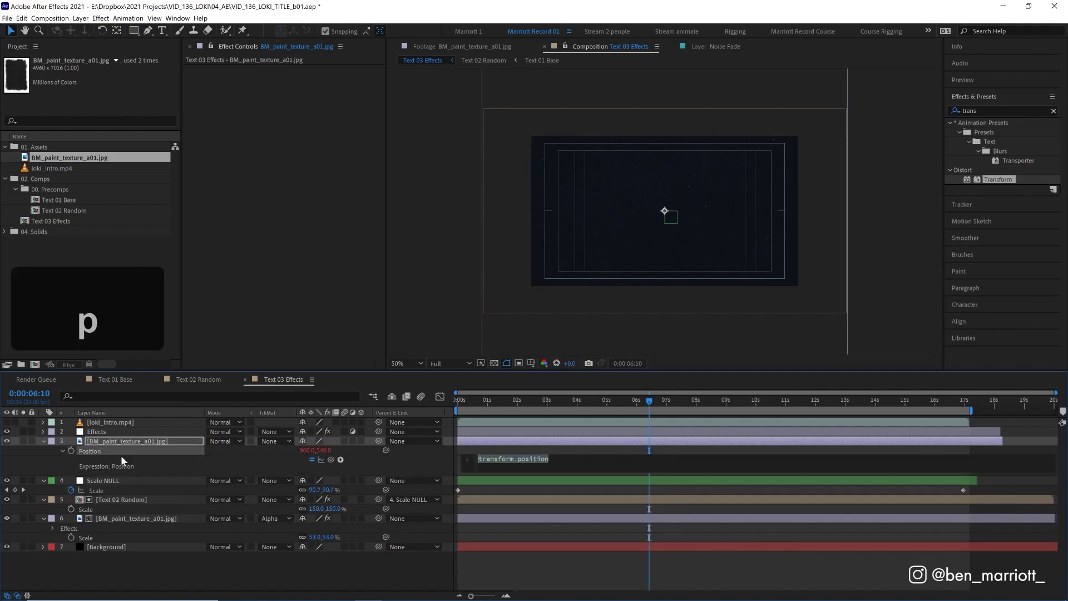
pyautogui.write('wig')
pyautogui.press('Tab')
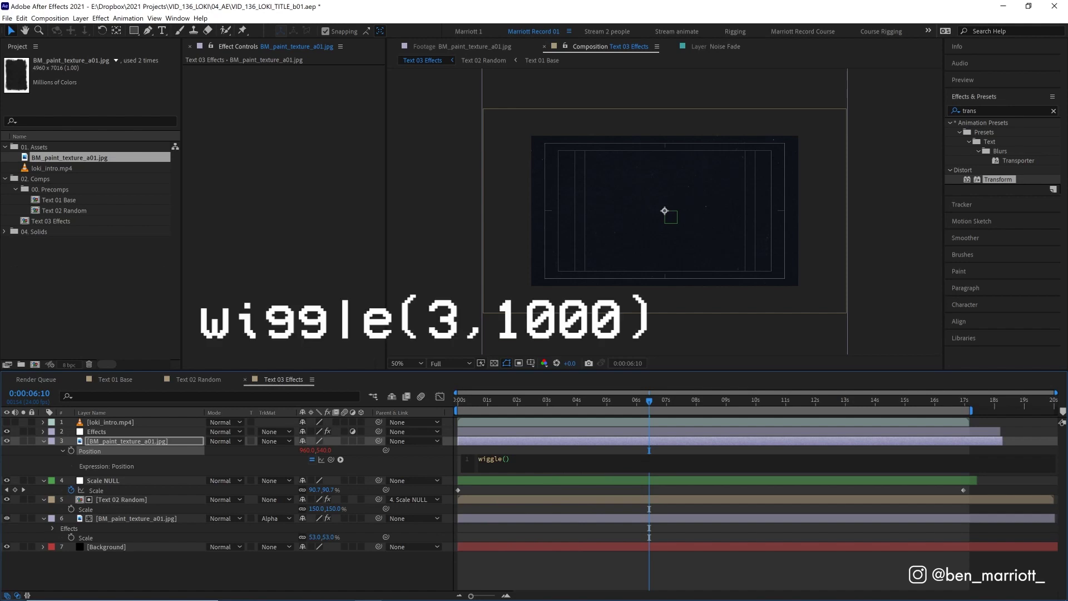
pyautogui.write('3,1000')
# Add posterizeTime(3) as a new first line above wiggle(3,1000) in the Position expression
pyautogui.click(622, 209)
pyautogui.press('space')
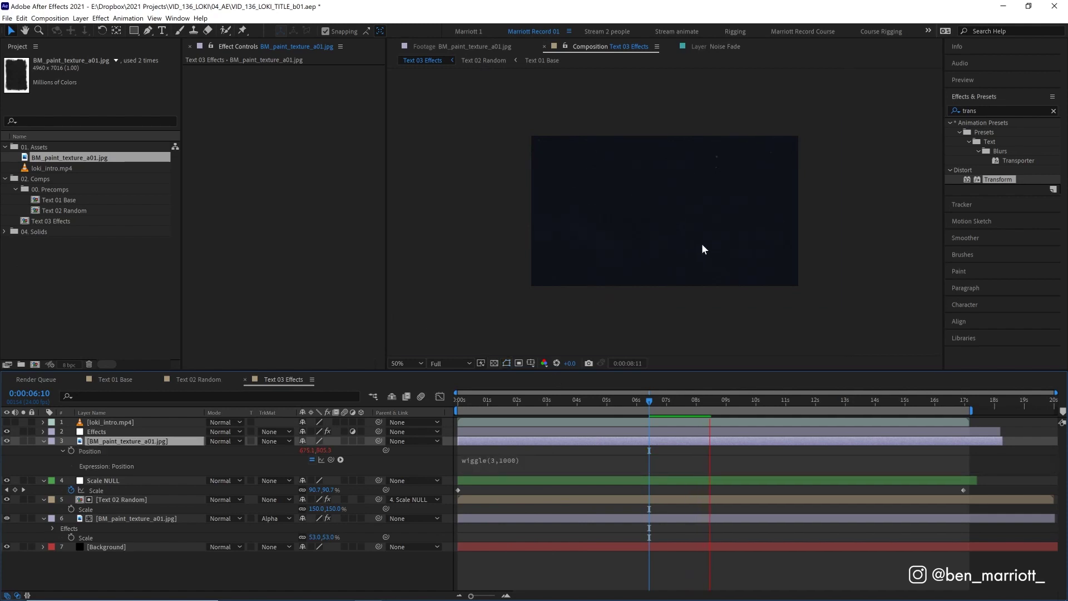
pyautogui.scroll(2, 640, 236)
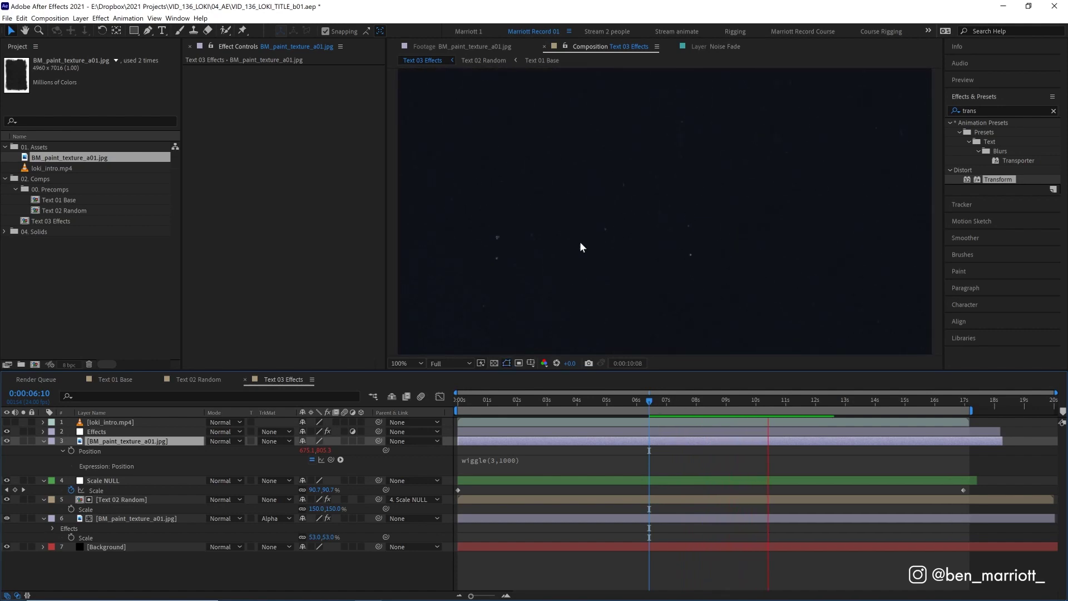
pyautogui.click(480, 460)
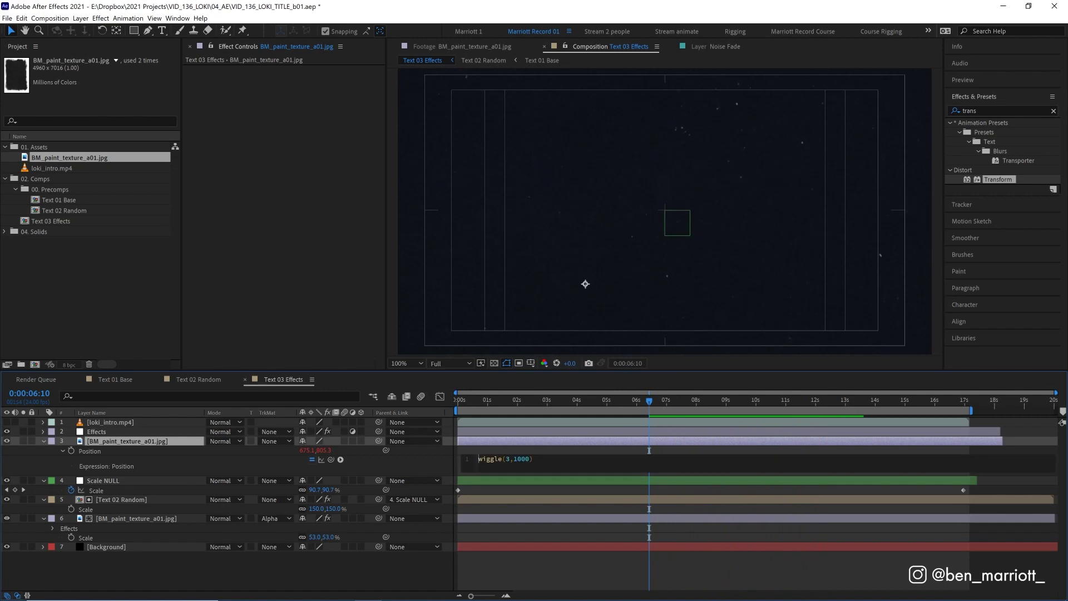
pyautogui.press('Tab')
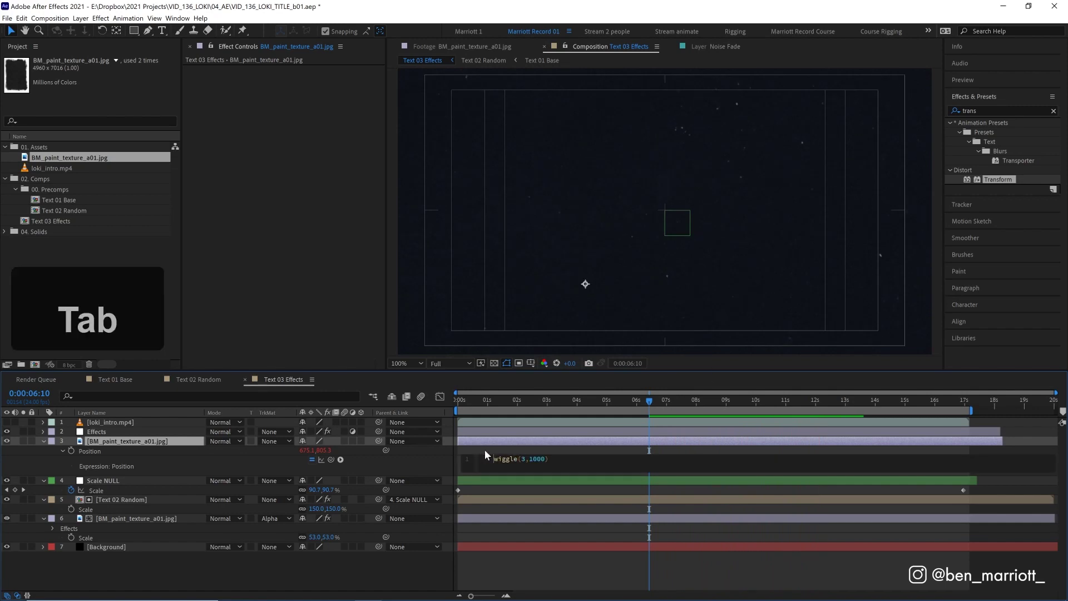
pyautogui.press('BackSpace')
pyautogui.hotkey('shift', 'Return')
pyautogui.press('Return')
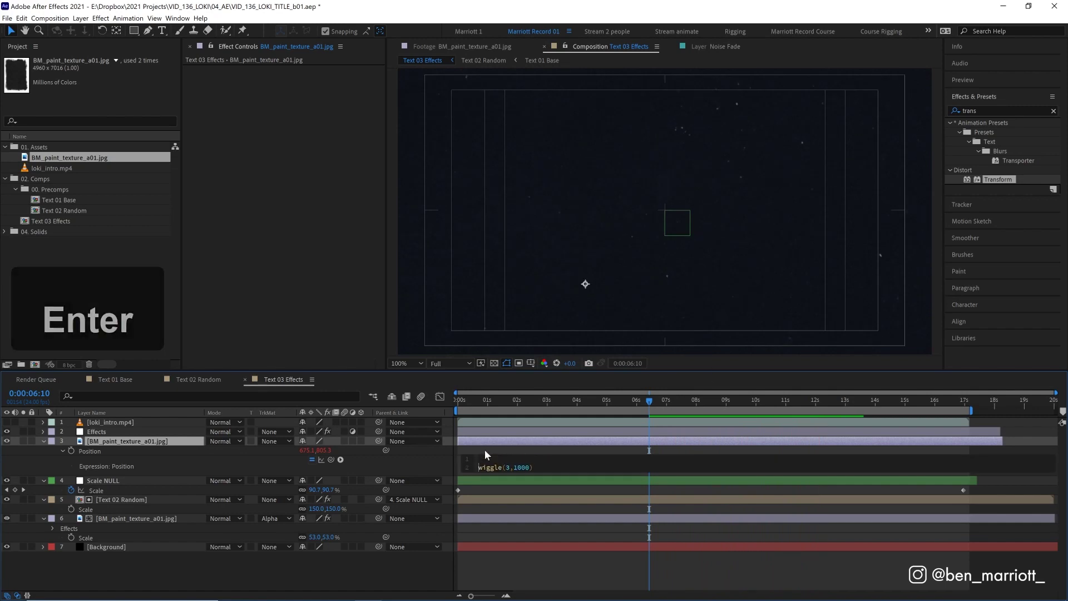
pyautogui.press('Up')
pyautogui.write('pos')
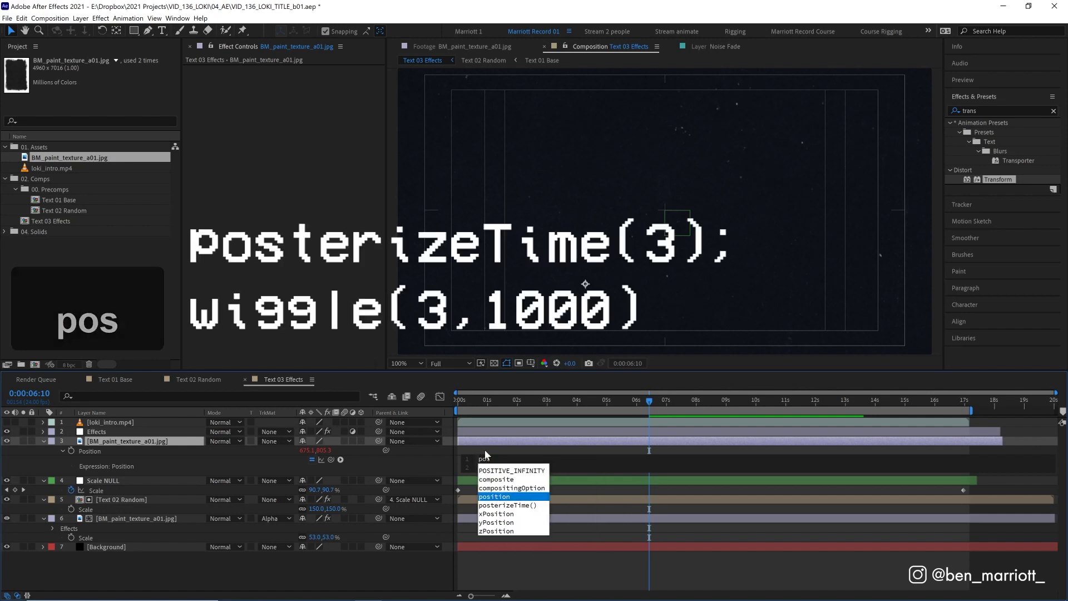
pyautogui.press('Tab')
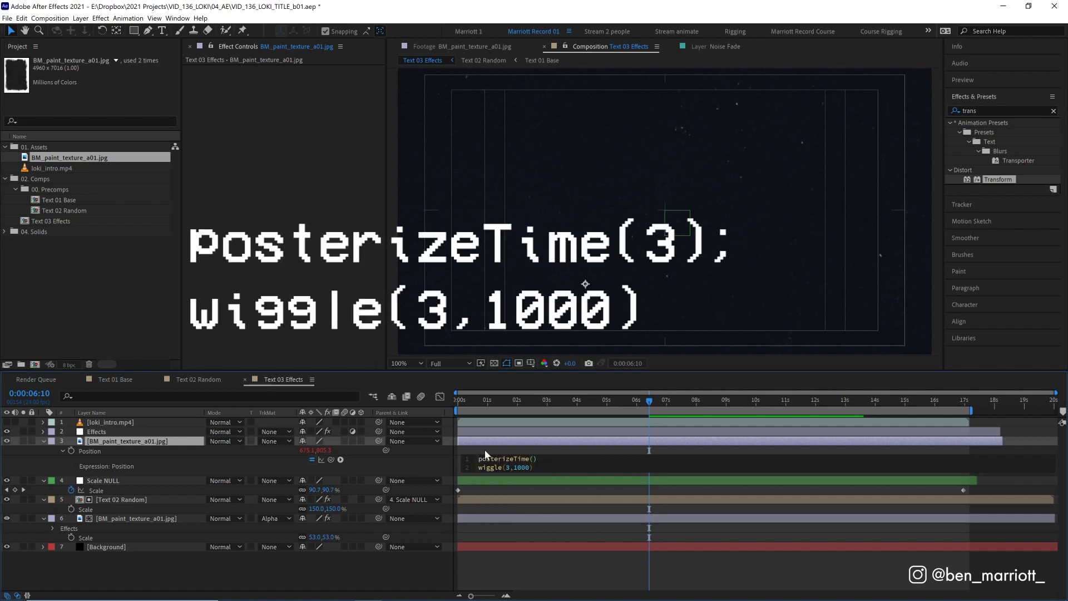
pyautogui.write('3')
pyautogui.press('Right')
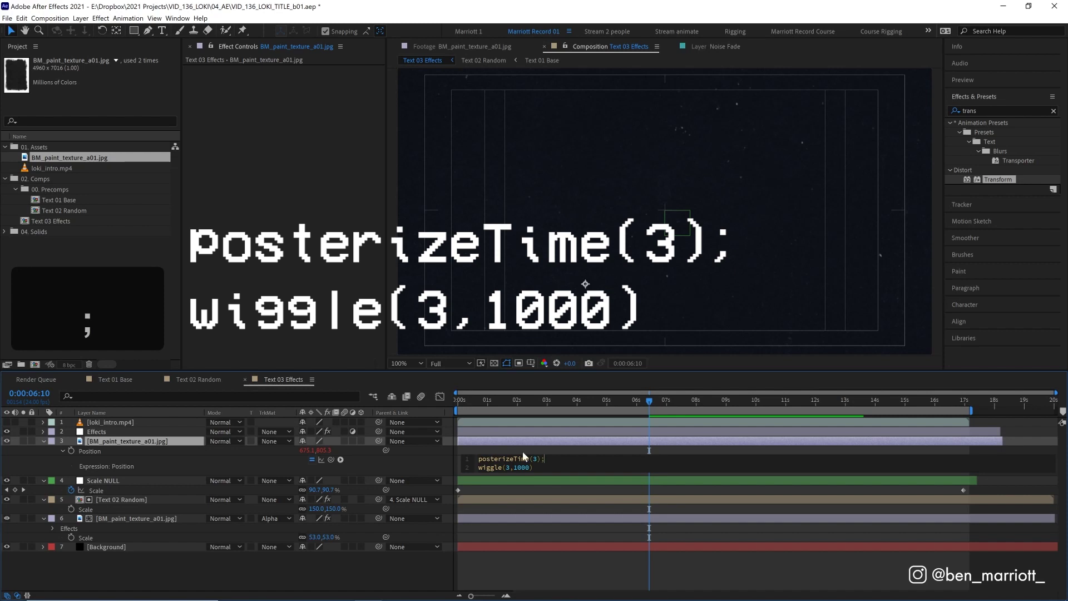
# Commit the expression and preview the texture jumping three times per second
pyautogui.click(470, 399)
pyautogui.press('space')
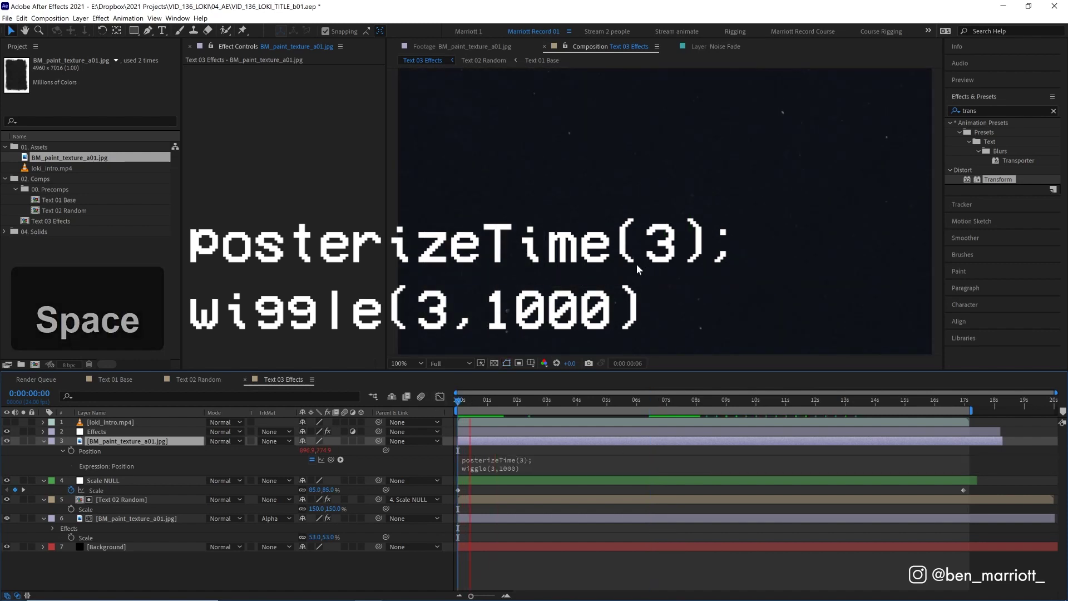
pyautogui.press('space')
pyautogui.scroll(-2, 574, 217)
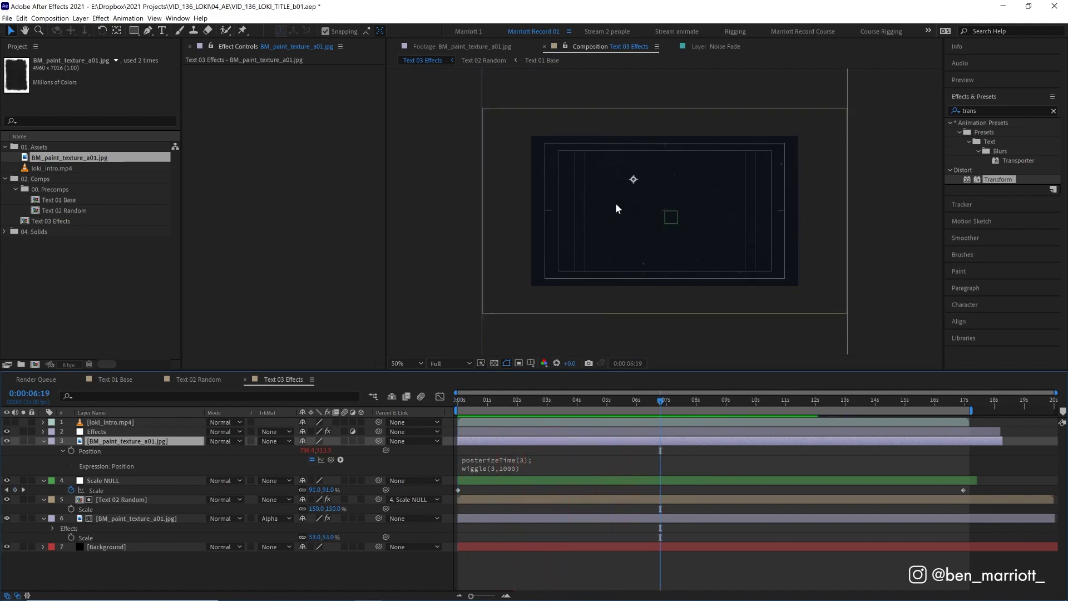
# Scale the paint texture to 120% and set its blend mode to Screen
pyautogui.click(459, 409)
pyautogui.click(457, 410)
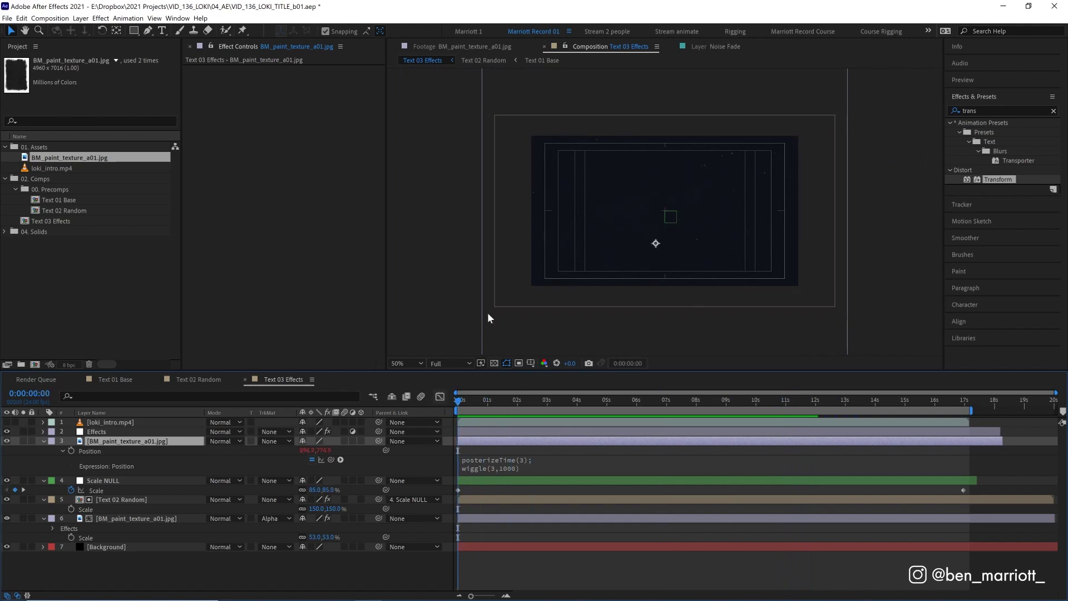
pyautogui.press('s')
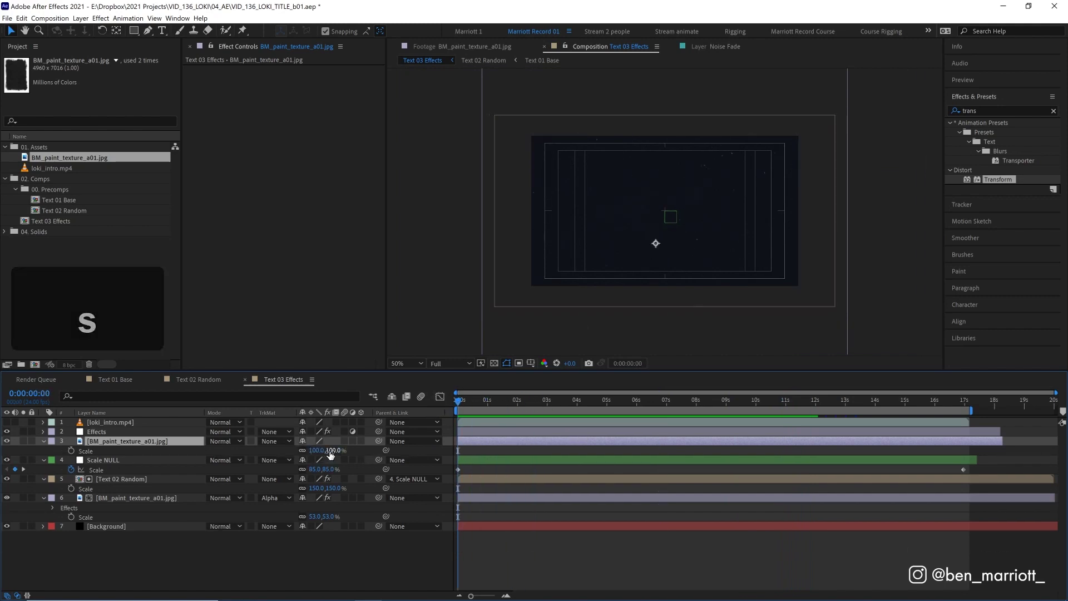
pyautogui.click(332, 451)
pyautogui.write('120')
pyautogui.press('Return')
pyautogui.scroll(2, 525, 232)
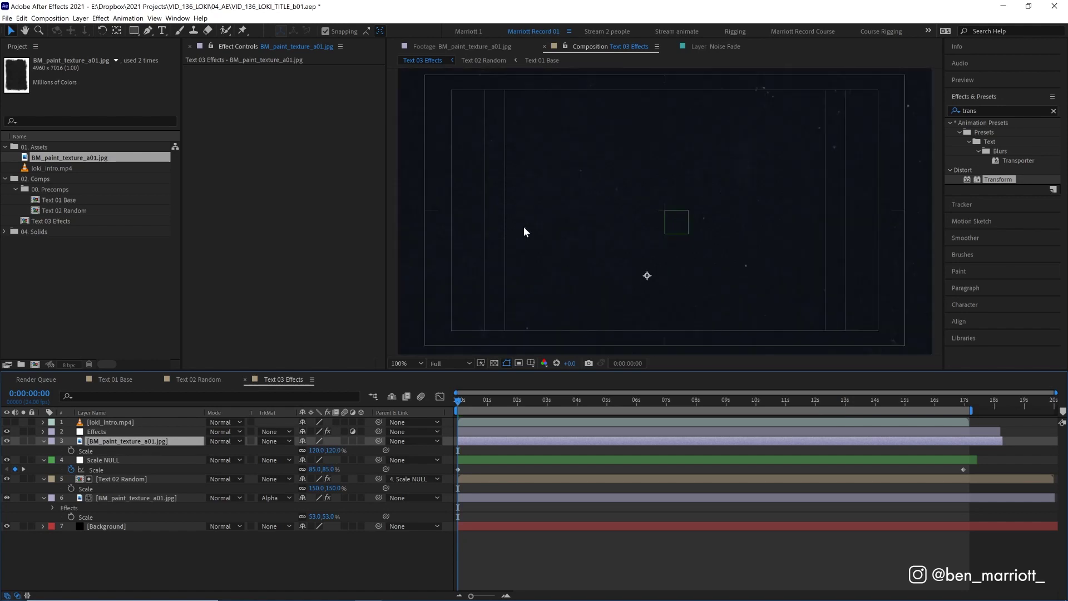
pyautogui.click(229, 441)
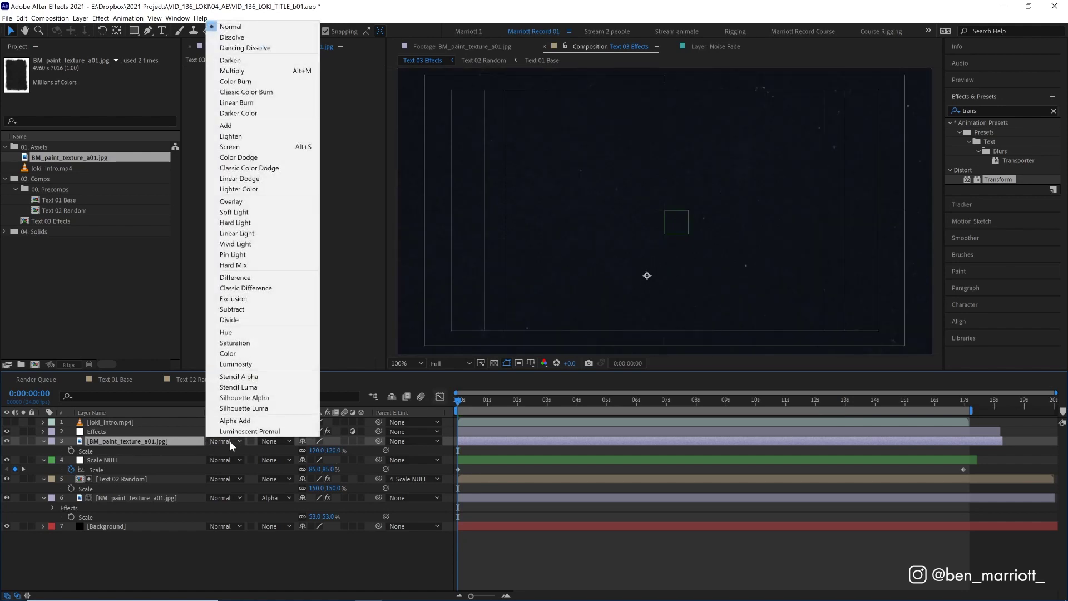
pyautogui.click(240, 148)
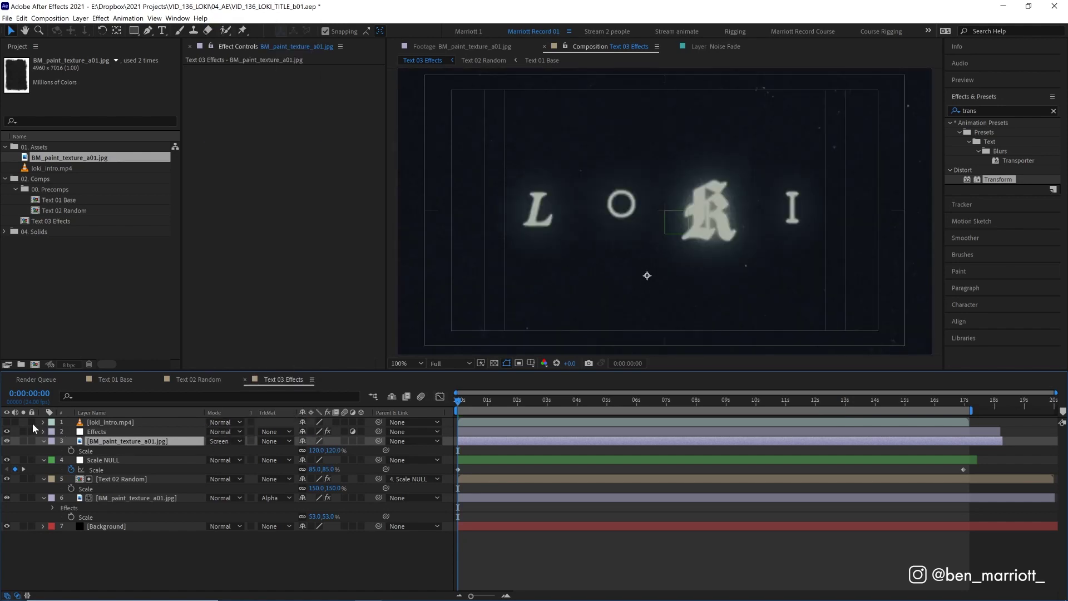
pyautogui.click(643, 399)
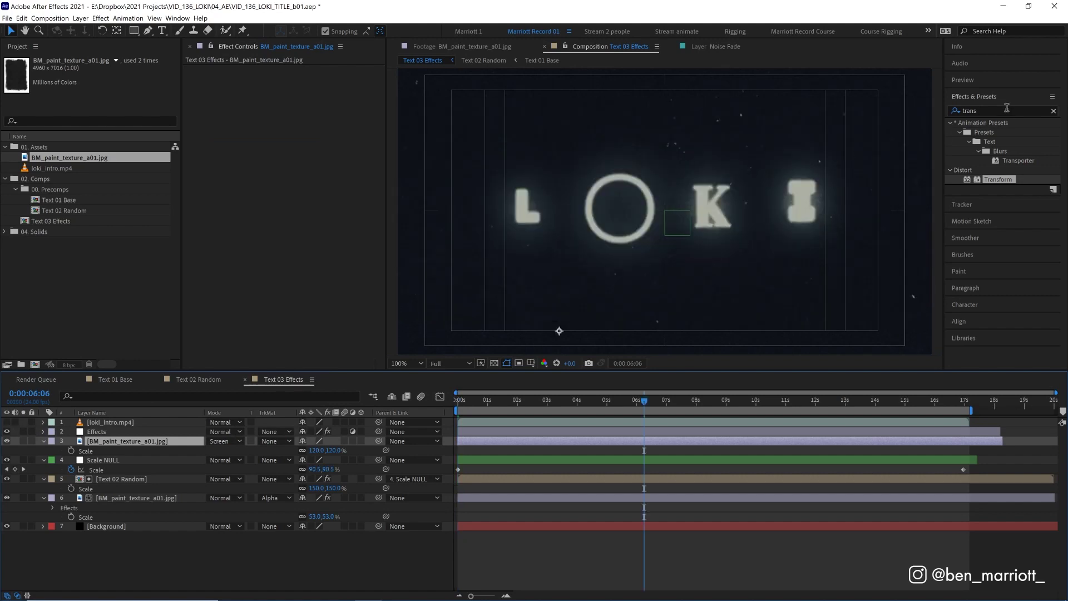
# Apply Curves to the texture, brightening highlights and crushing darks, then enable the intro clip's audio
pyautogui.click(1007, 108)
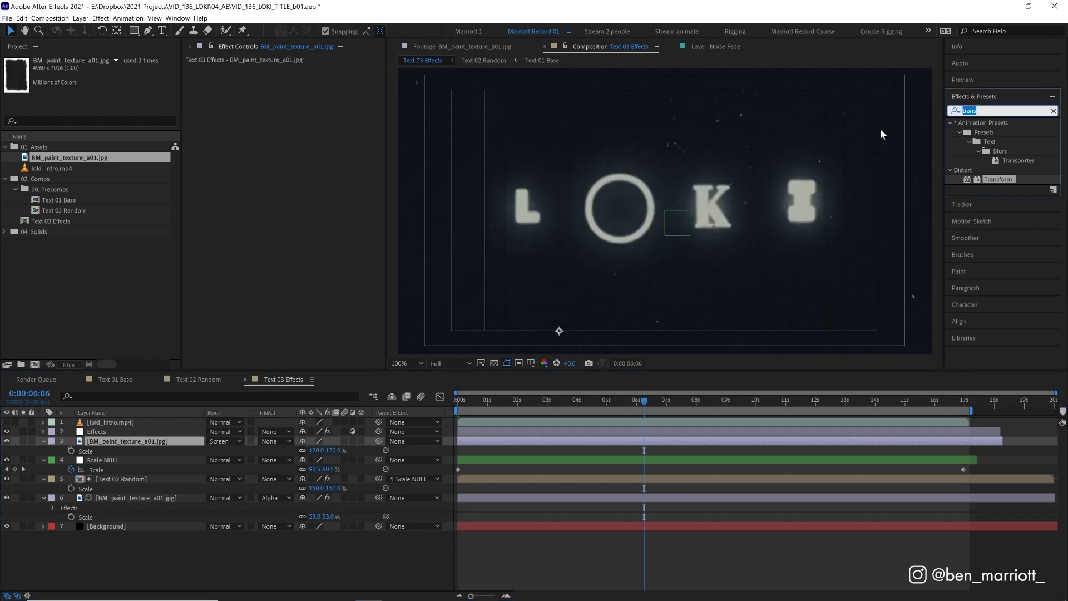
pyautogui.write('curve')
pyautogui.moveTo(994, 170); pyautogui.dragTo(373, 213)
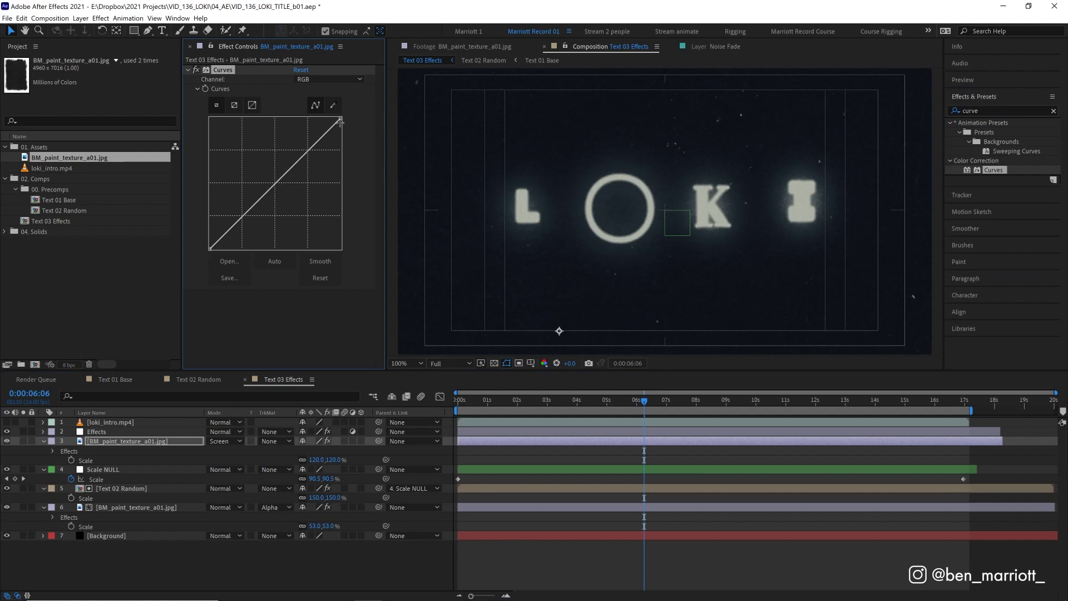
pyautogui.moveTo(341, 118); pyautogui.dragTo(282, 118)
pyautogui.moveTo(210, 248); pyautogui.dragTo(230, 249)
pyautogui.press('Home')
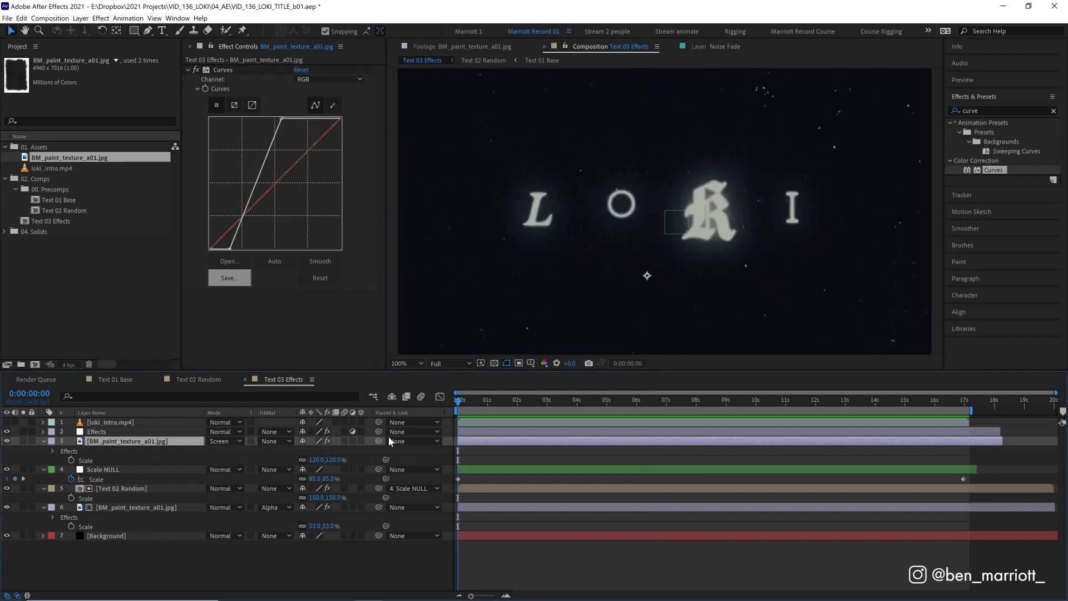
pyautogui.click(15, 421)
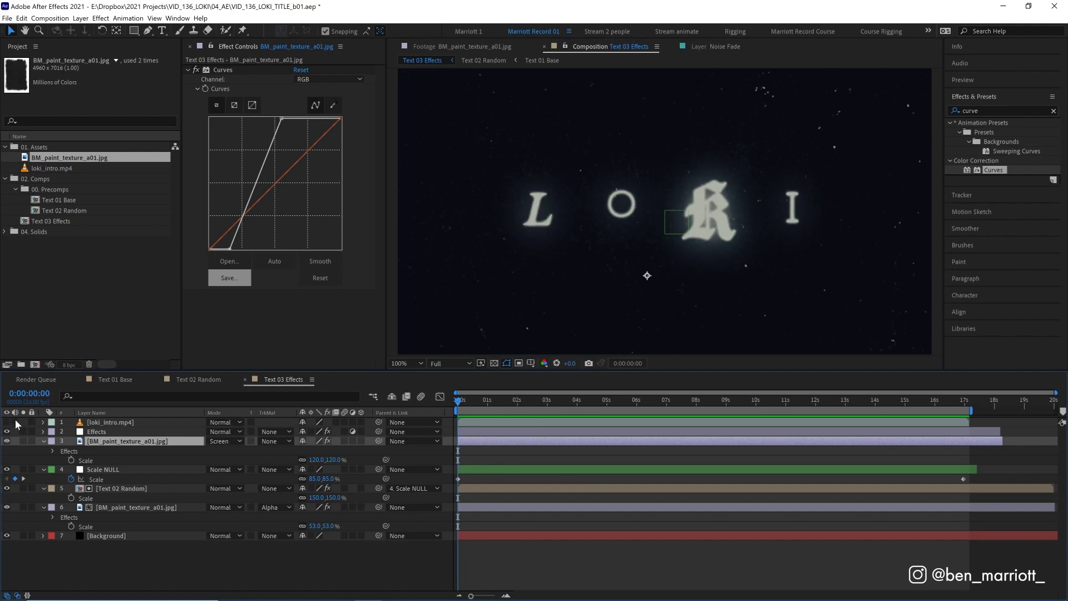
pyautogui.click(483, 452)
pyautogui.press('space')
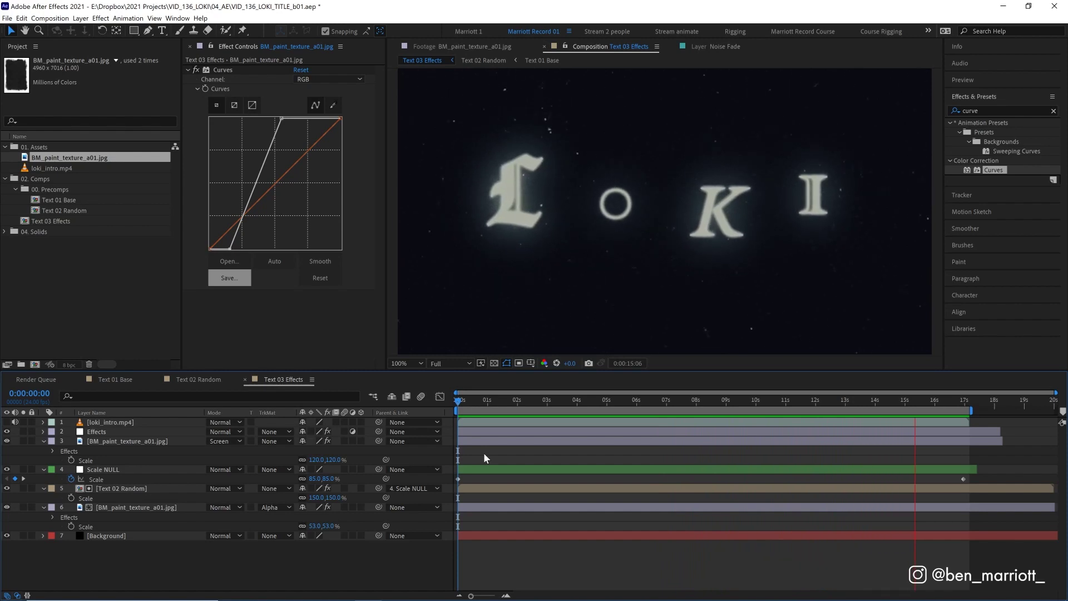
pyautogui.press('space')
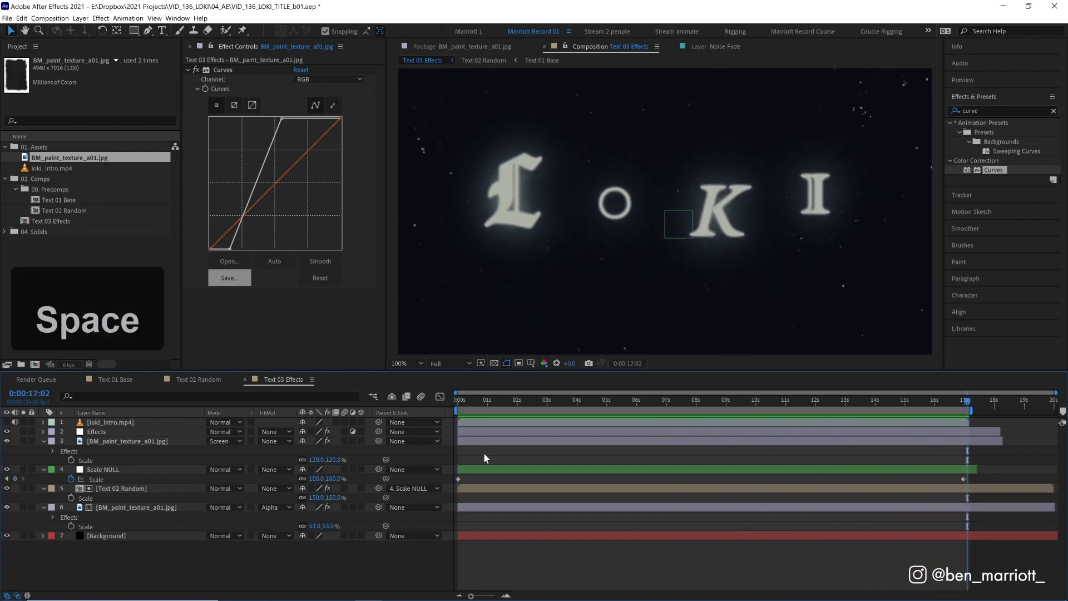